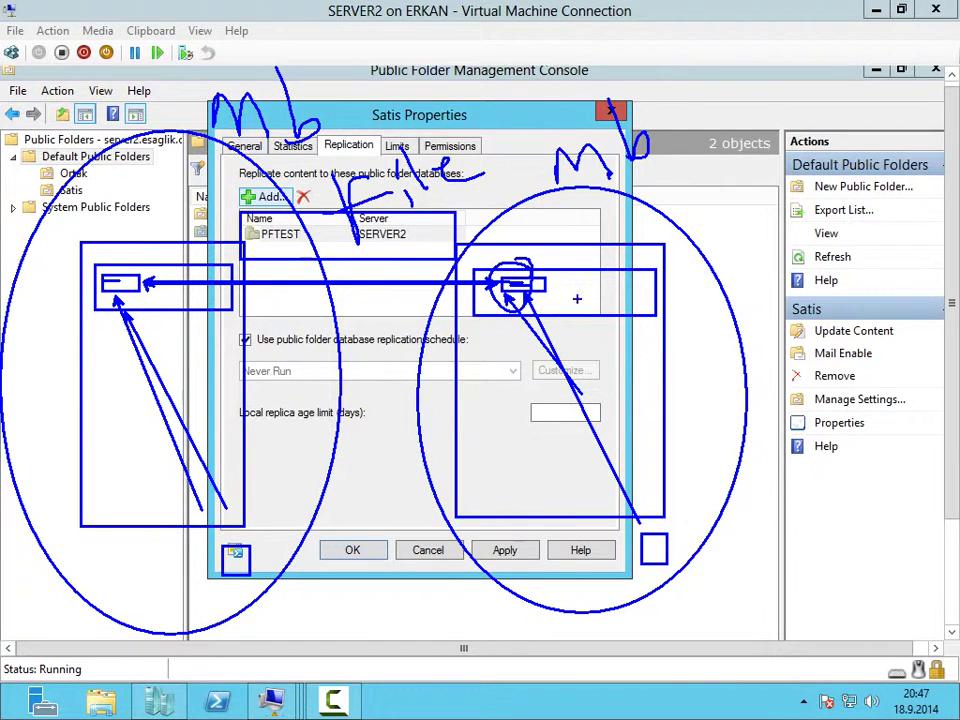
{"action": "left_click_drag", "start_coordinate": [605, 280], "coordinate": [637, 237]}
{"action": "left_click_drag", "start_coordinate": [606, 278], "coordinate": [621, 272]}
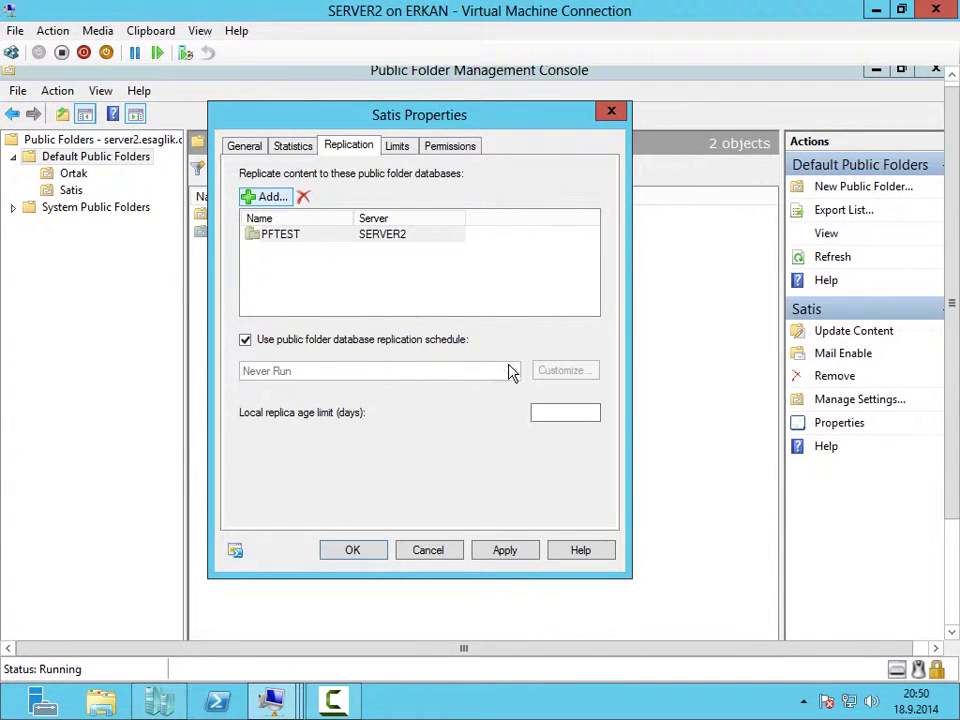
Stop using the database replication schedule for Satis and exclude Sunday–Tuesday 2–8, Monday–Tuesday 9–13 and Tuesday–Wednesday 15–17 in a custom schedule.
{"action": "left_click", "coordinate": [360, 341]}
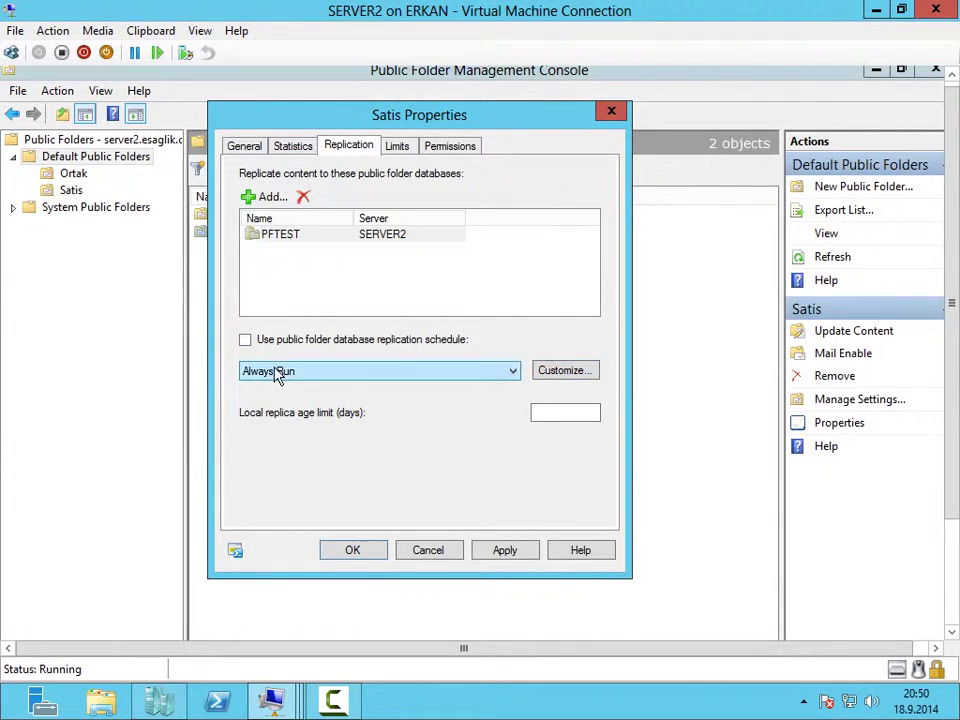
{"action": "left_click", "coordinate": [574, 370]}
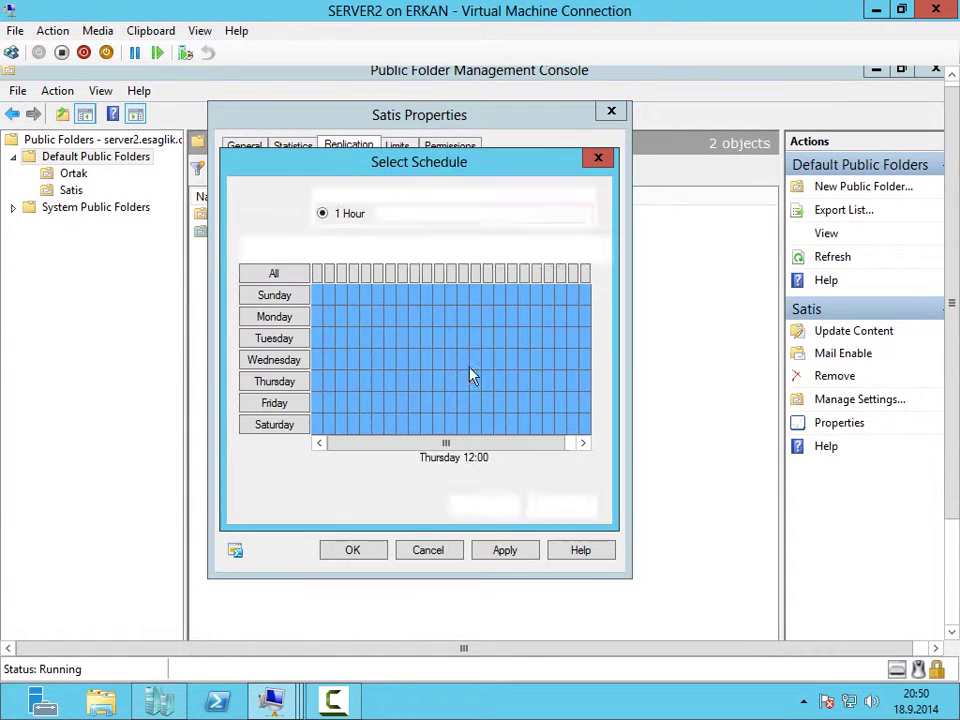
{"action": "mouse_move", "coordinate": [340, 295]}
{"action": "left_mouse_down"}
{"action": "mouse_move", "coordinate": [354, 332]}
{"action": "mouse_move", "coordinate": [462, 340]}
{"action": "left_mouse_up"}
{"action": "left_click_drag", "start_coordinate": [499, 338], "coordinate": [511, 360]}
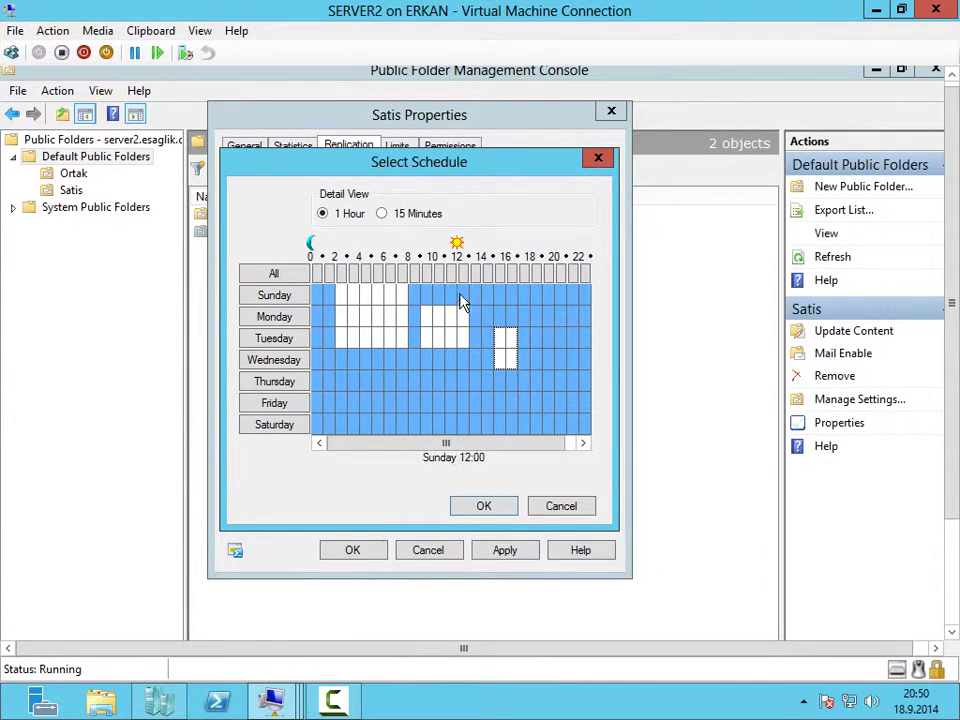
Switch the custom schedule to 15-minute detail, clear and reselect all time slots, and close the schedule.
{"action": "left_click", "coordinate": [382, 214]}
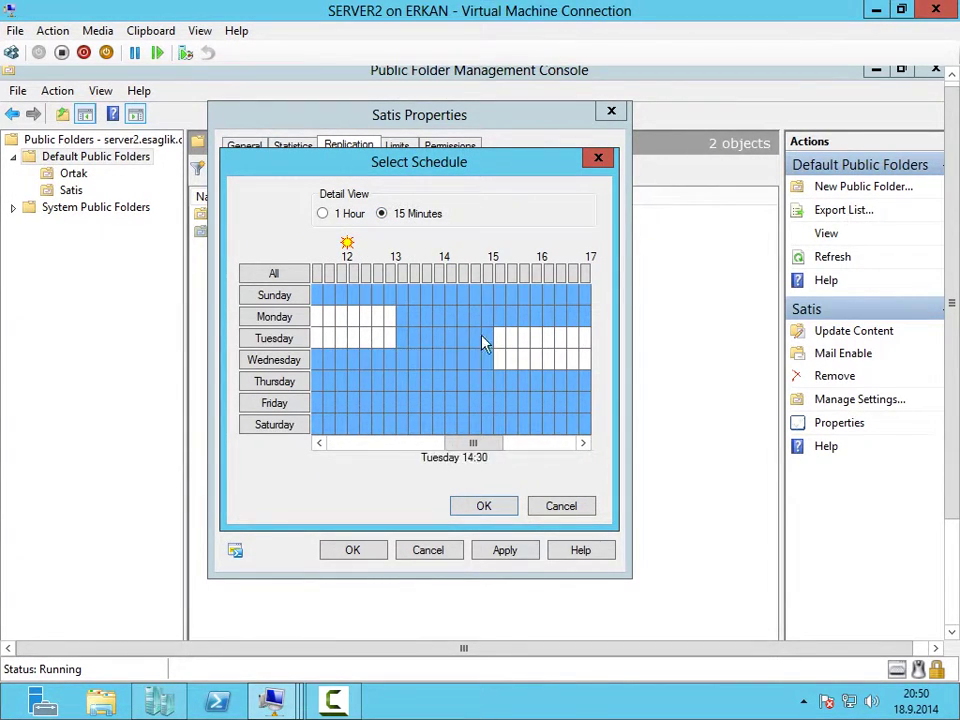
{"action": "left_click", "coordinate": [263, 274]}
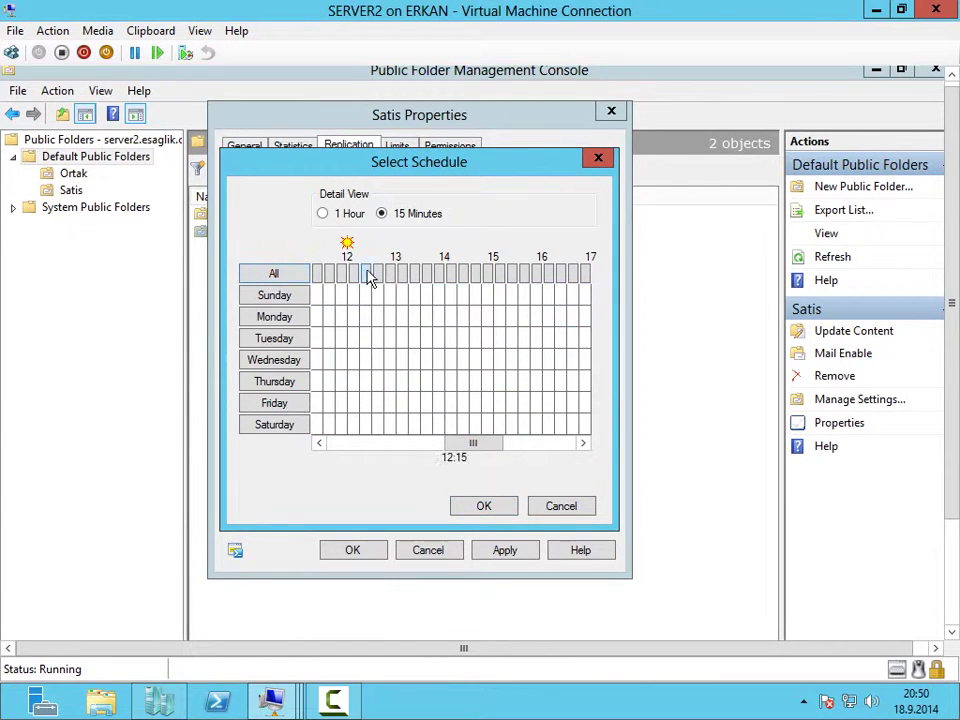
{"action": "left_click", "coordinate": [285, 279]}
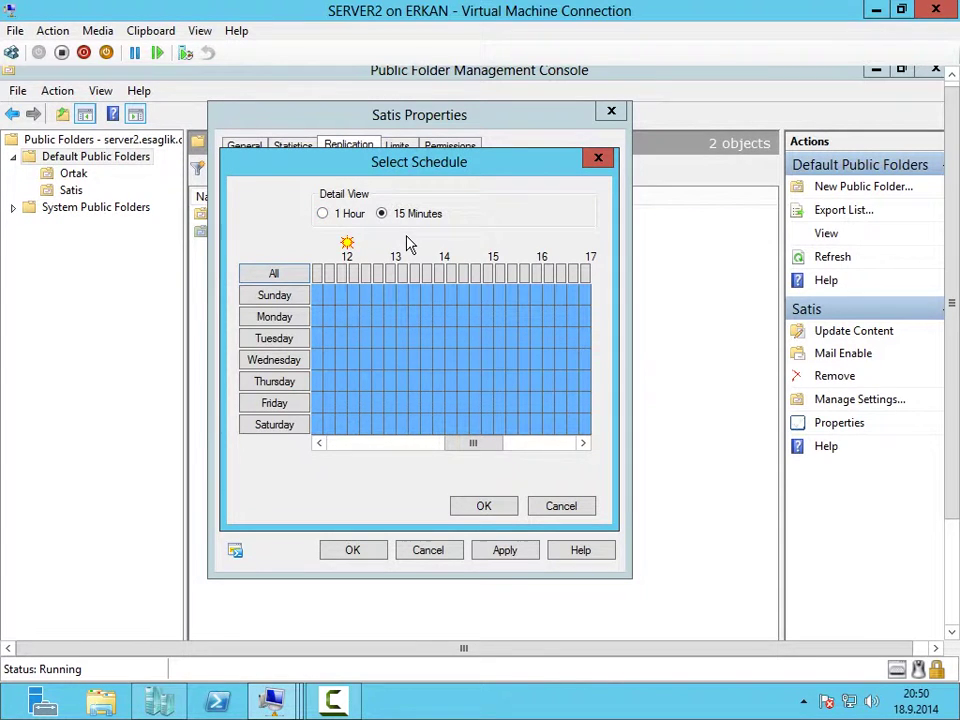
{"action": "key", "text": "Return"}
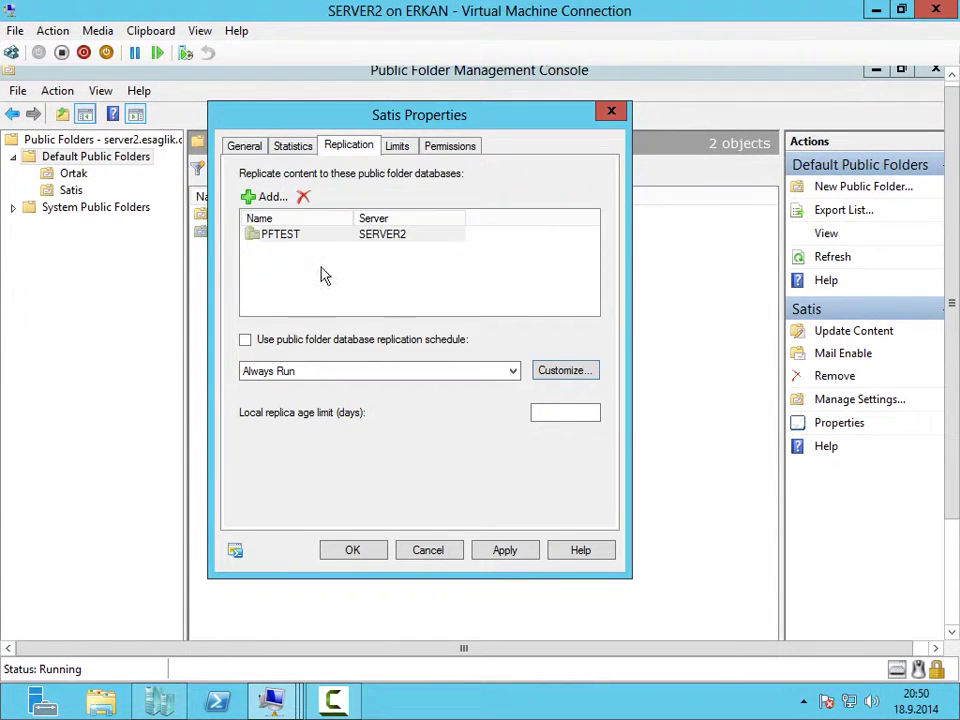
Look through the Satis folder's limits, permissions, replication and general settings, and close its properties without applying changes.
{"action": "left_click", "coordinate": [397, 146]}
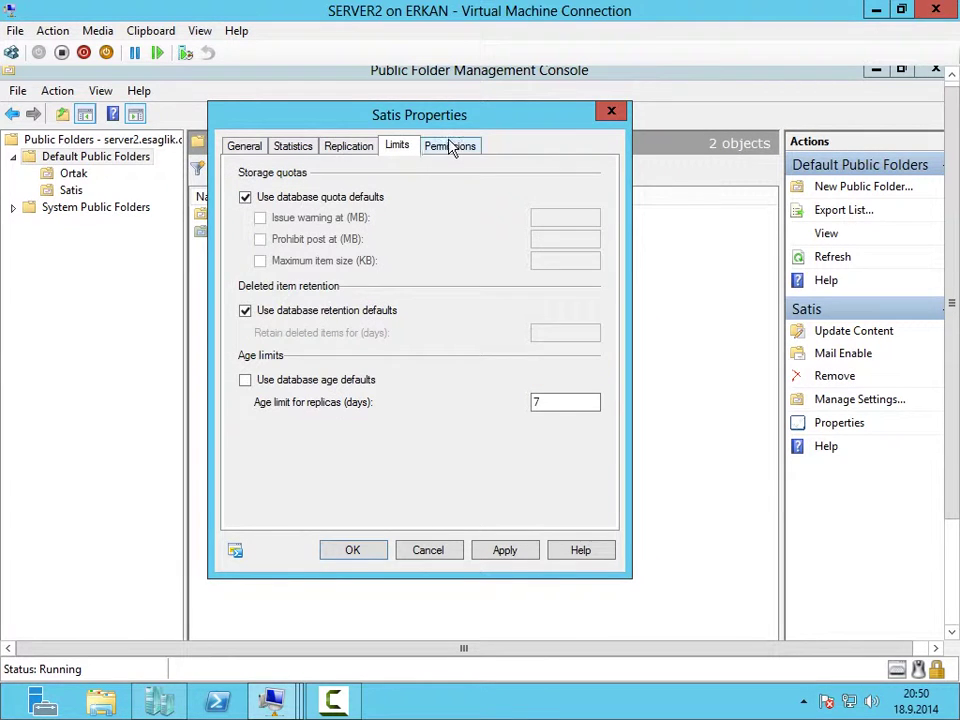
{"action": "left_click", "coordinate": [452, 146]}
{"action": "key", "text": "Left"}
{"action": "left_click", "coordinate": [322, 152]}
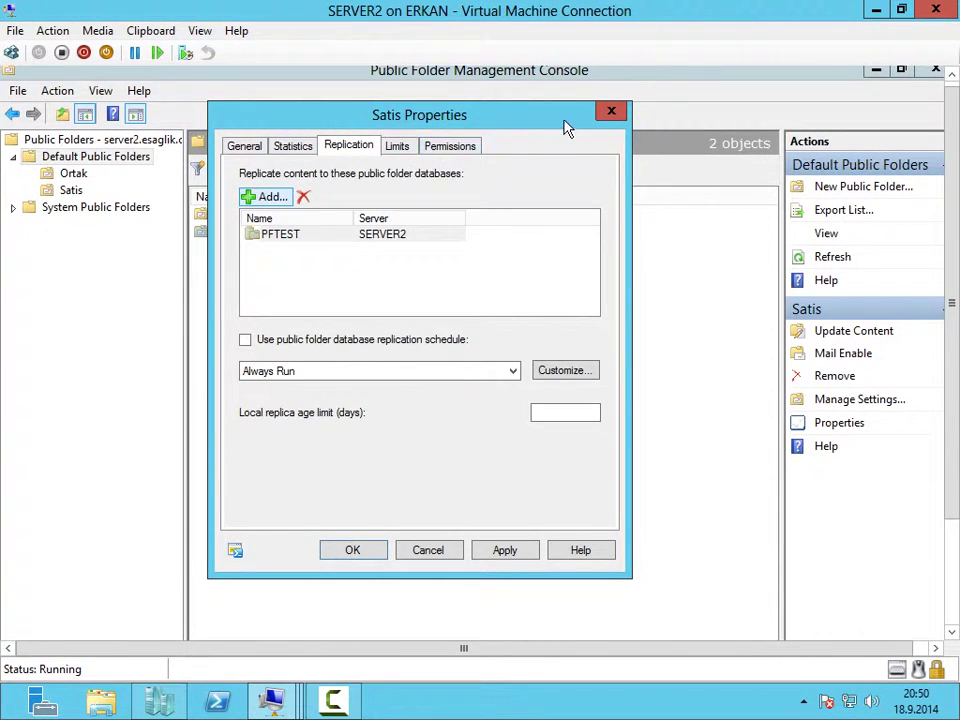
{"action": "left_click", "coordinate": [259, 146]}
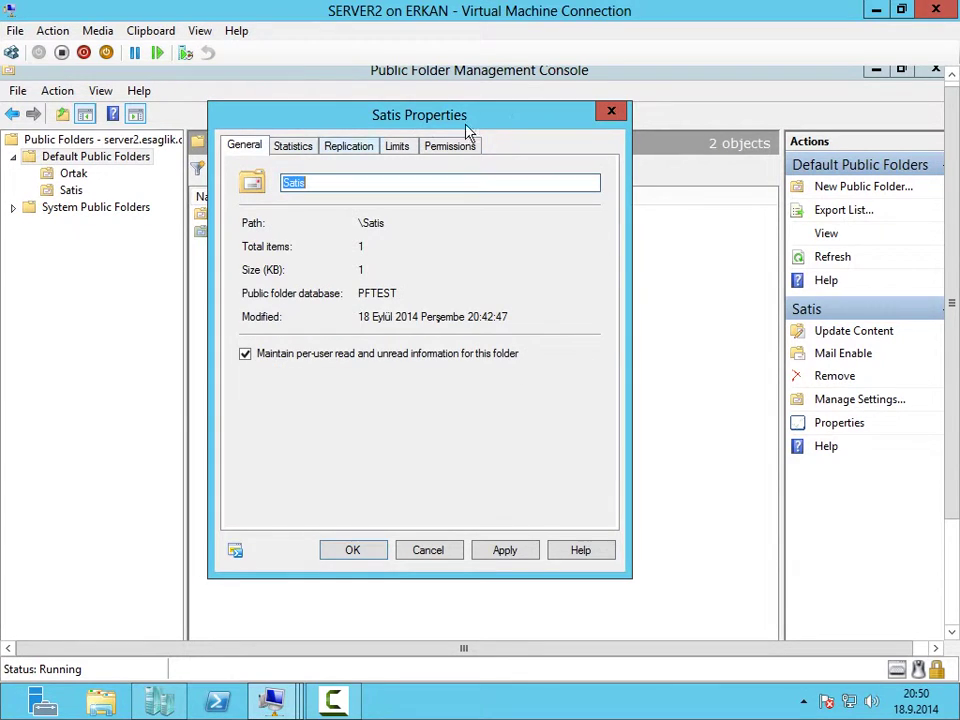
{"action": "left_click", "coordinate": [613, 112]}
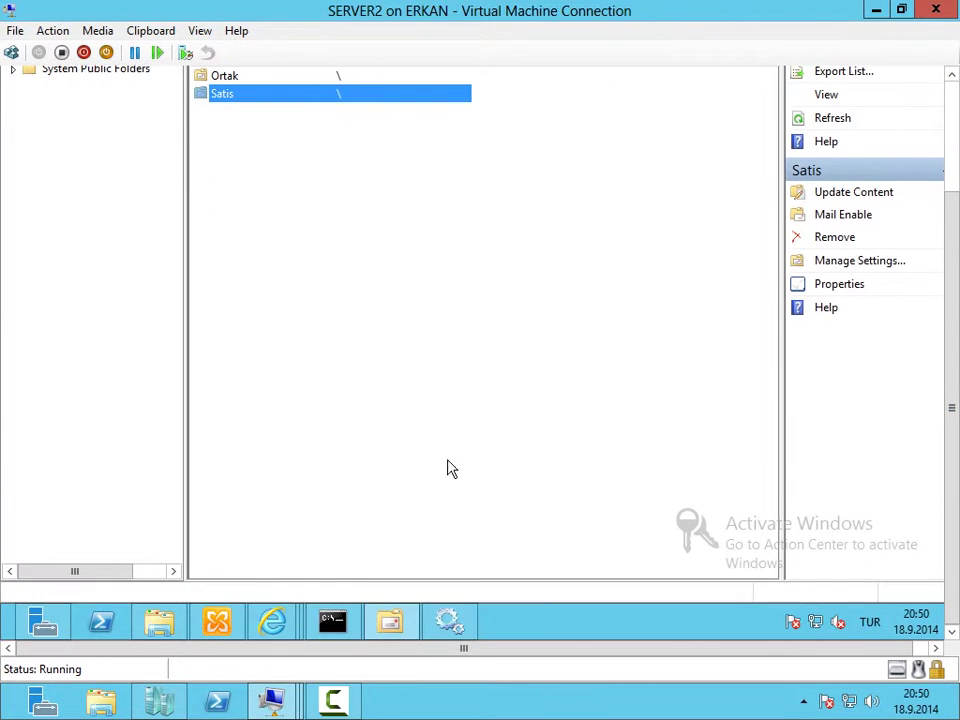
Switch to Exchange Management Console and review the PFTEST database's limits, public folder referral, replication and general properties.
{"action": "left_click", "coordinate": [220, 626]}
{"action": "right_click", "coordinate": [290, 178]}
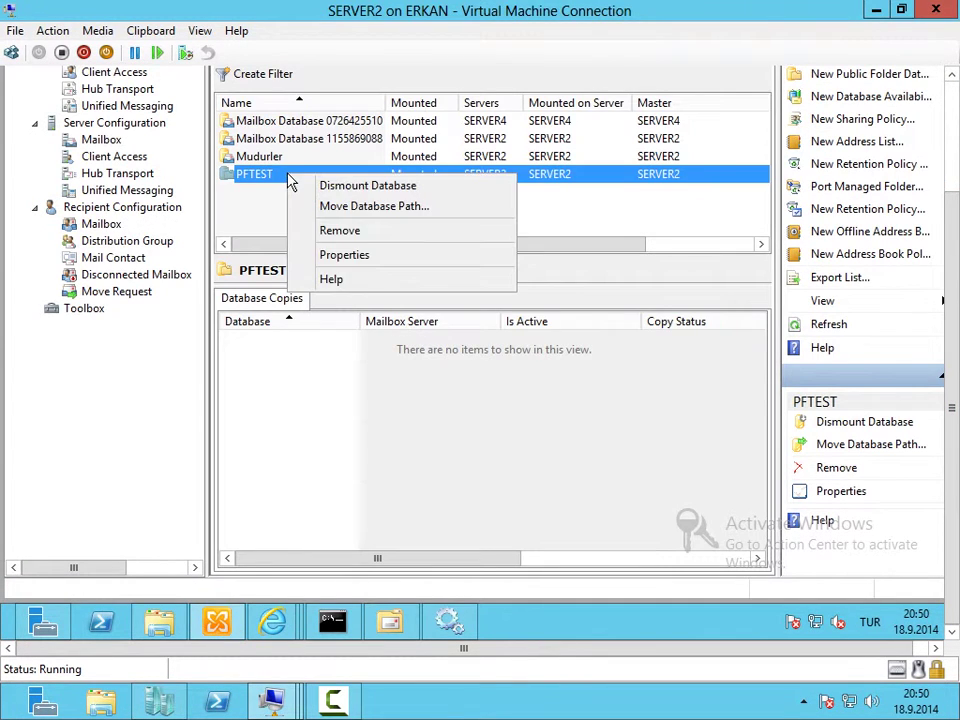
{"action": "left_click", "coordinate": [347, 256]}
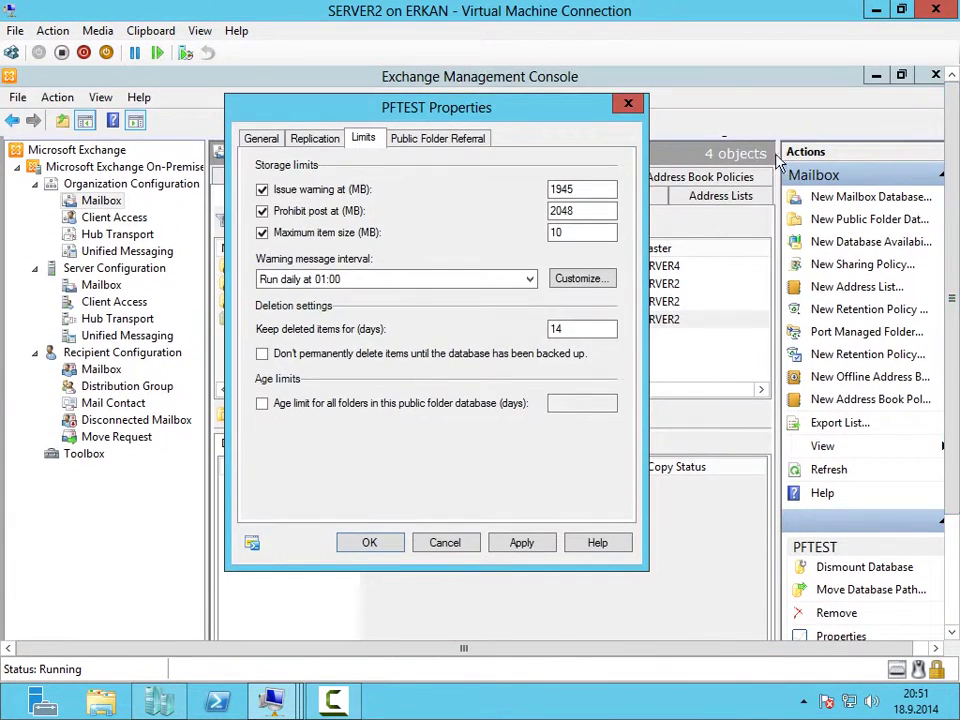
{"action": "left_click", "coordinate": [427, 140]}
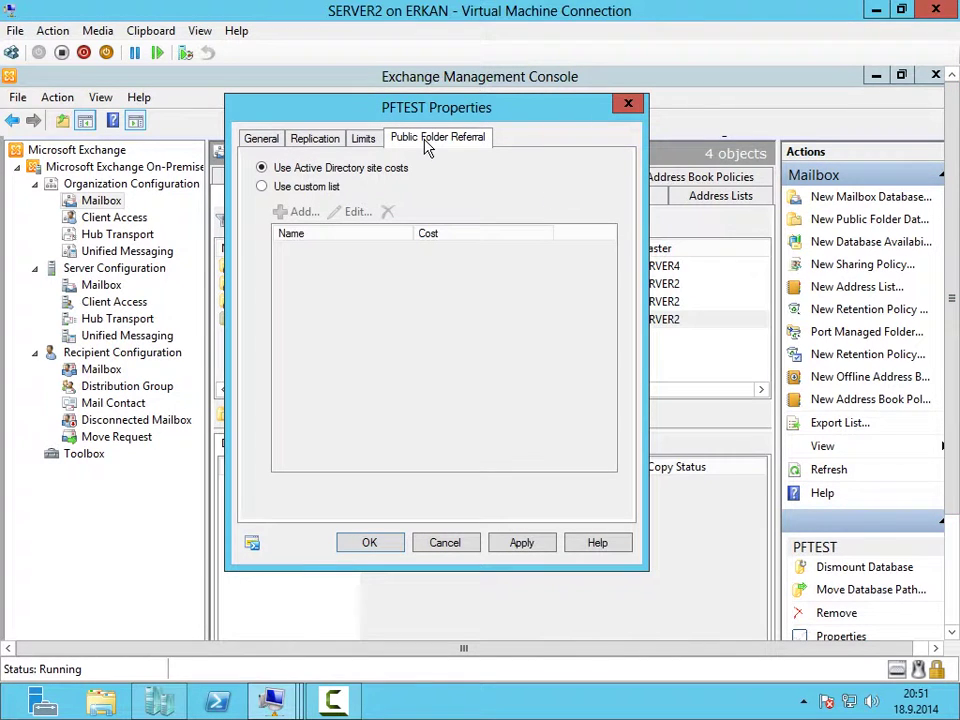
{"action": "left_click", "coordinate": [312, 140]}
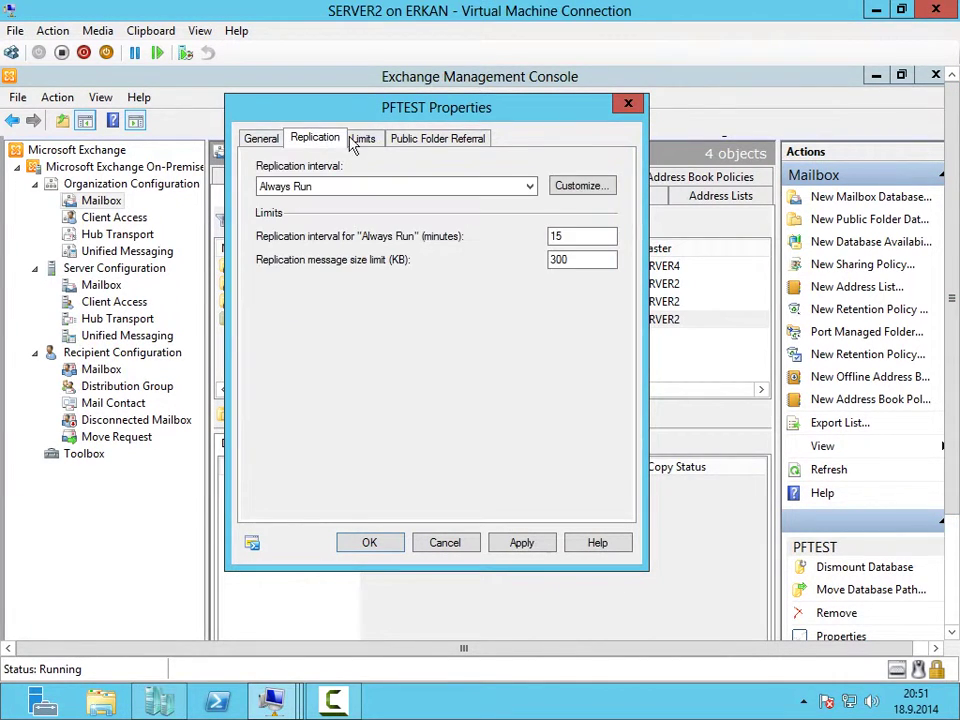
{"action": "left_click", "coordinate": [262, 142]}
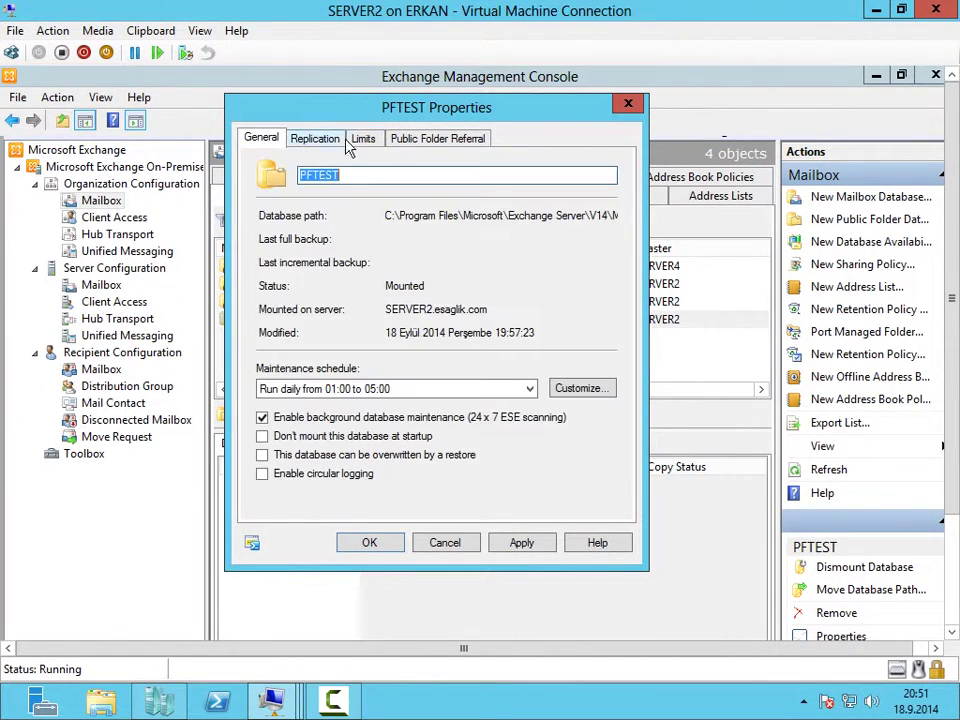
{"action": "left_click_drag", "start_coordinate": [435, 113], "coordinate": [553, 121]}
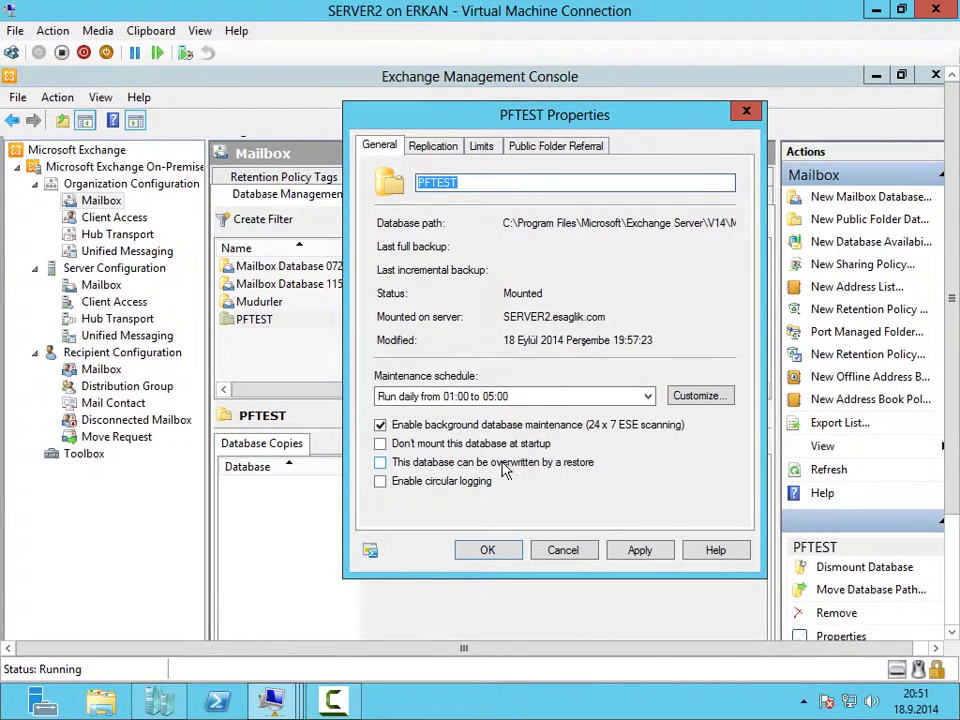
Show the replication interval and replication limits of the PFTEST database.
{"action": "left_click", "coordinate": [432, 147]}
{"action": "left_click", "coordinate": [412, 142]}
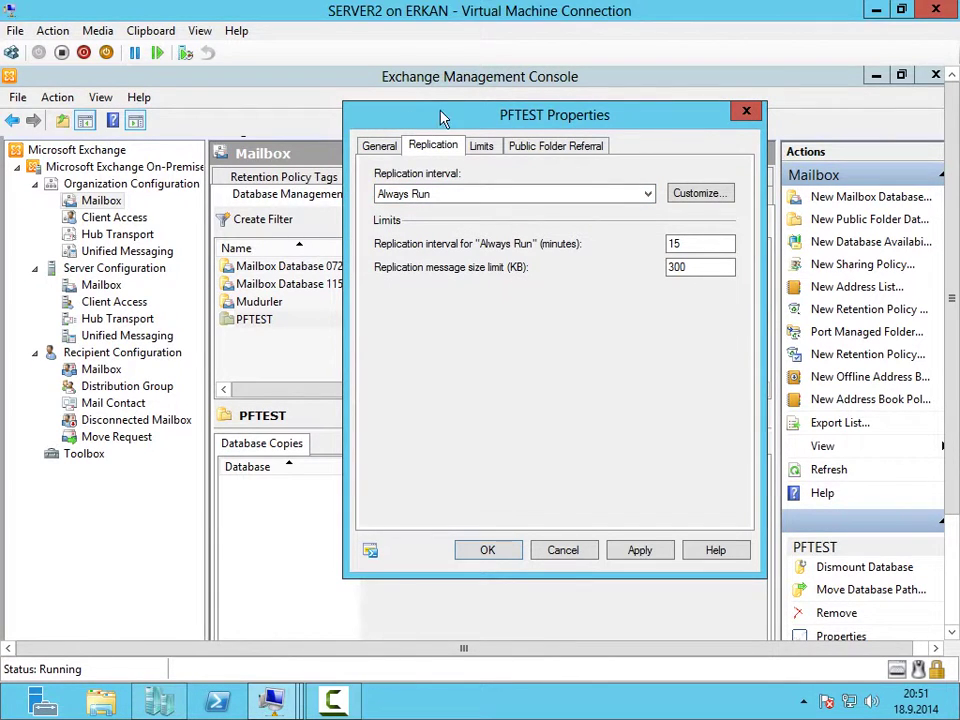
{"action": "left_click_drag", "start_coordinate": [444, 115], "coordinate": [448, 114]}
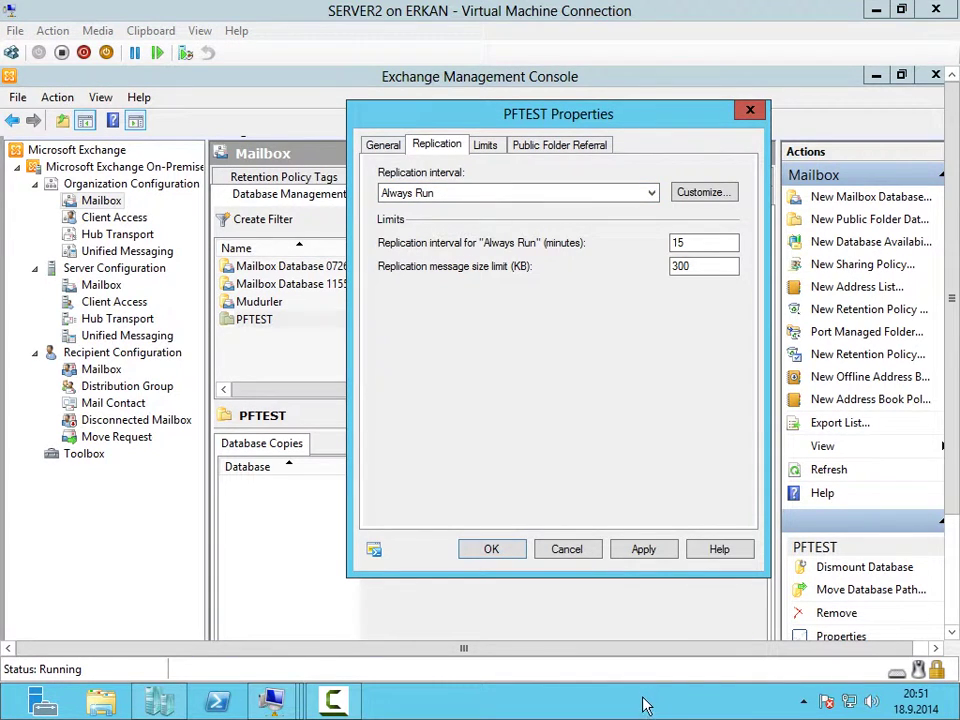
Box the Always Run interval, underline the message size limit, and draw two blue server boxes joined by a right-pointing arrow.
{"action": "mouse_move", "coordinate": [379, 222]}
{"action": "left_mouse_down"}
{"action": "mouse_move", "coordinate": [582, 272]}
{"action": "mouse_move", "coordinate": [775, 250]}
{"action": "mouse_move", "coordinate": [730, 252]}
{"action": "left_mouse_up"}
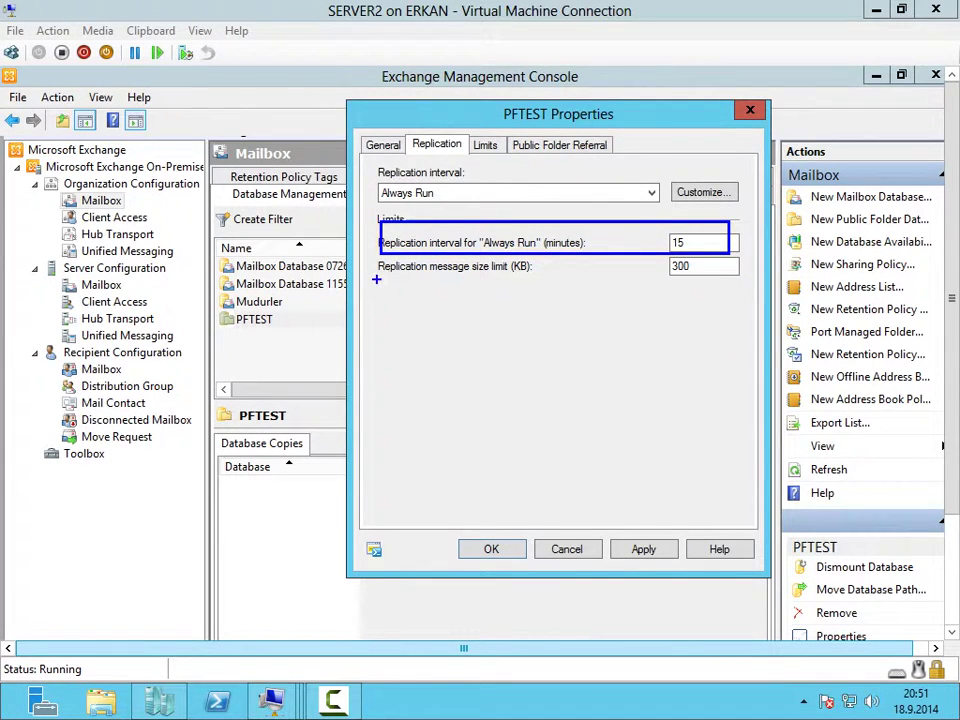
{"action": "left_click_drag", "start_coordinate": [376, 277], "coordinate": [745, 277]}
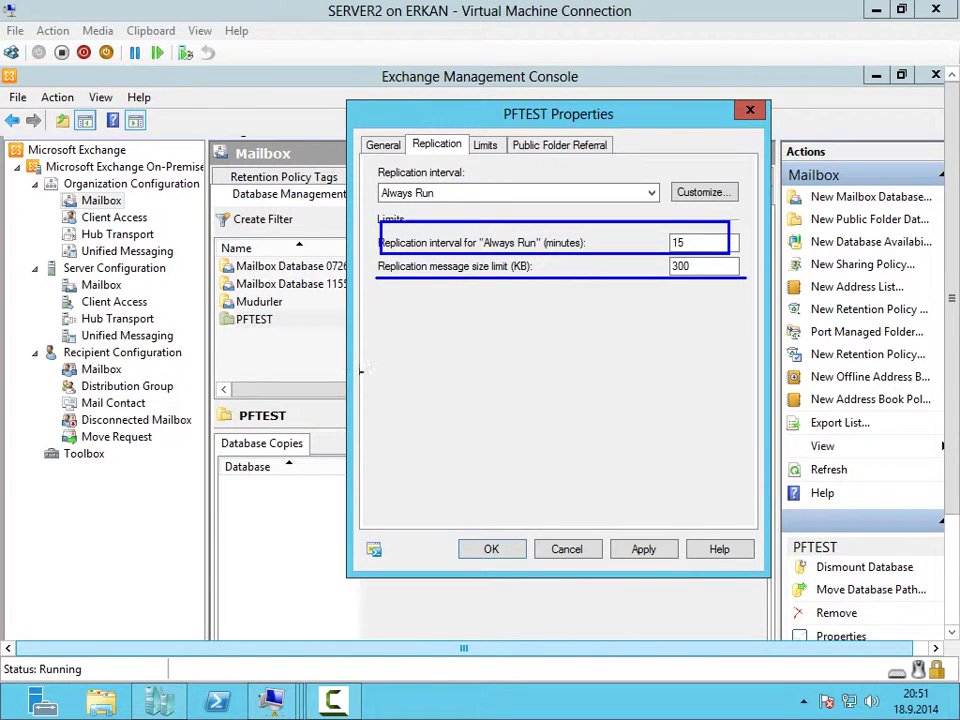
{"action": "mouse_move", "coordinate": [306, 317]}
{"action": "left_mouse_down"}
{"action": "mouse_move", "coordinate": [381, 429]}
{"action": "mouse_move", "coordinate": [470, 506]}
{"action": "left_mouse_up"}
{"action": "left_click_drag", "start_coordinate": [705, 313], "coordinate": [825, 497]}
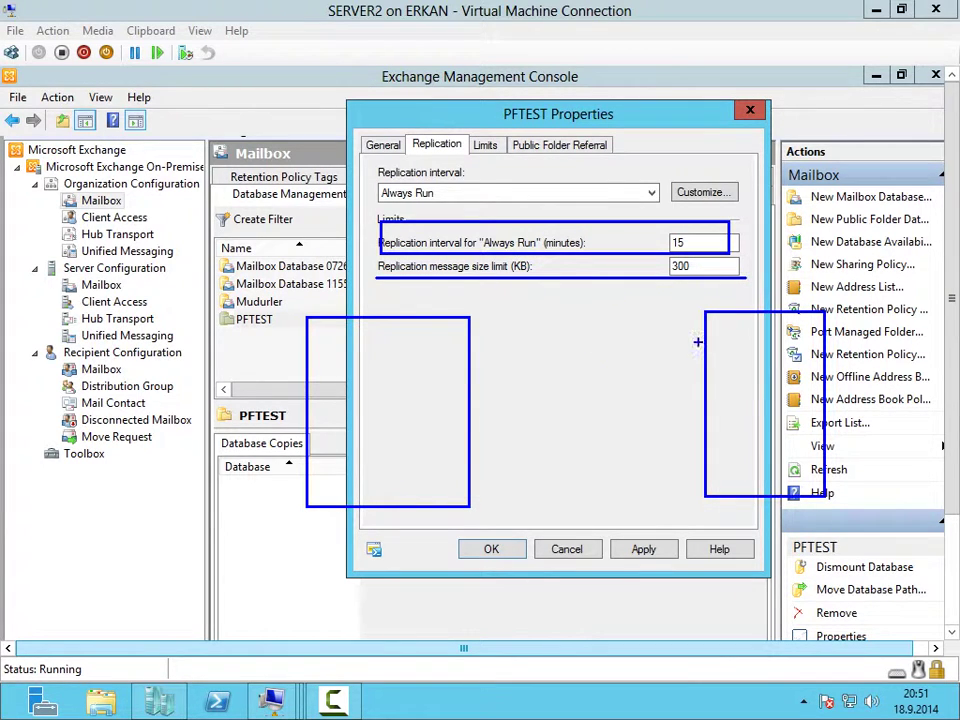
{"action": "left_click_drag", "start_coordinate": [698, 342], "coordinate": [465, 343]}
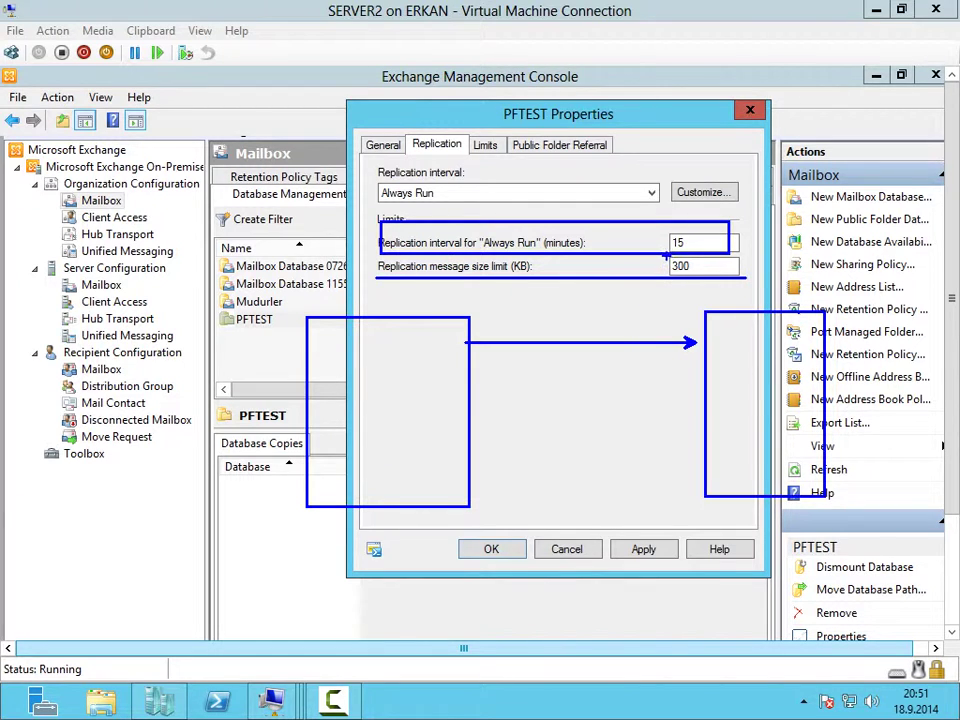
Annotate the message size limit with boxes, arrows, an underline and a handwritten 15-minute note, and clear all screen drawings.
{"action": "left_click_drag", "start_coordinate": [665, 255], "coordinate": [710, 277]}
{"action": "left_click_drag", "start_coordinate": [507, 311], "coordinate": [573, 328]}
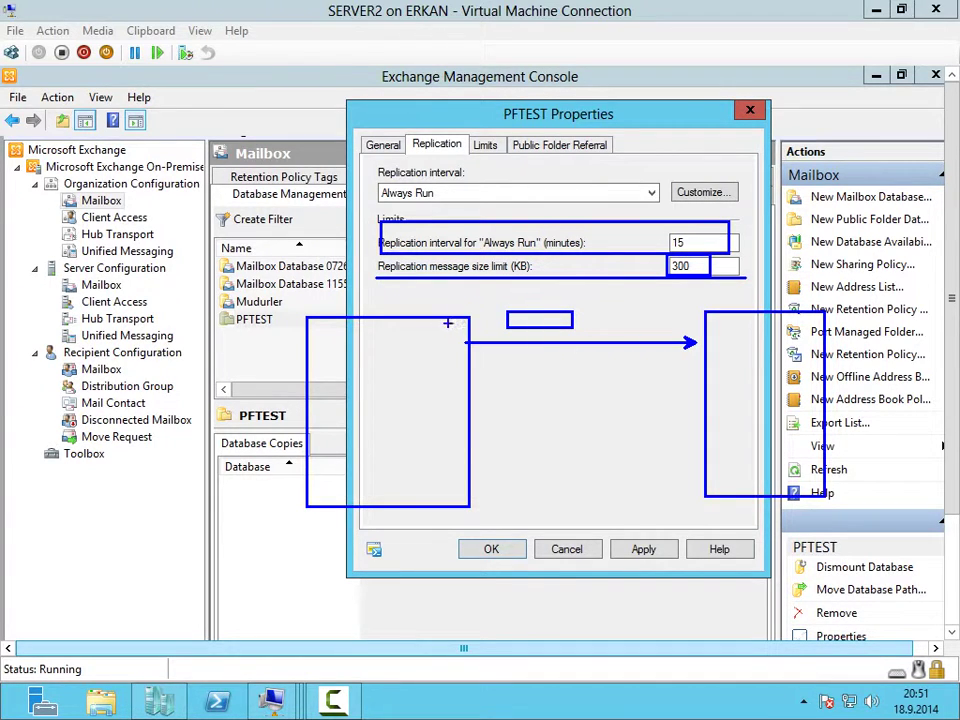
{"action": "left_click_drag", "start_coordinate": [497, 320], "coordinate": [442, 320]}
{"action": "mouse_move", "coordinate": [641, 289]}
{"action": "left_mouse_down"}
{"action": "mouse_move", "coordinate": [646, 314]}
{"action": "mouse_move", "coordinate": [698, 291]}
{"action": "mouse_move", "coordinate": [726, 304]}
{"action": "left_mouse_up"}
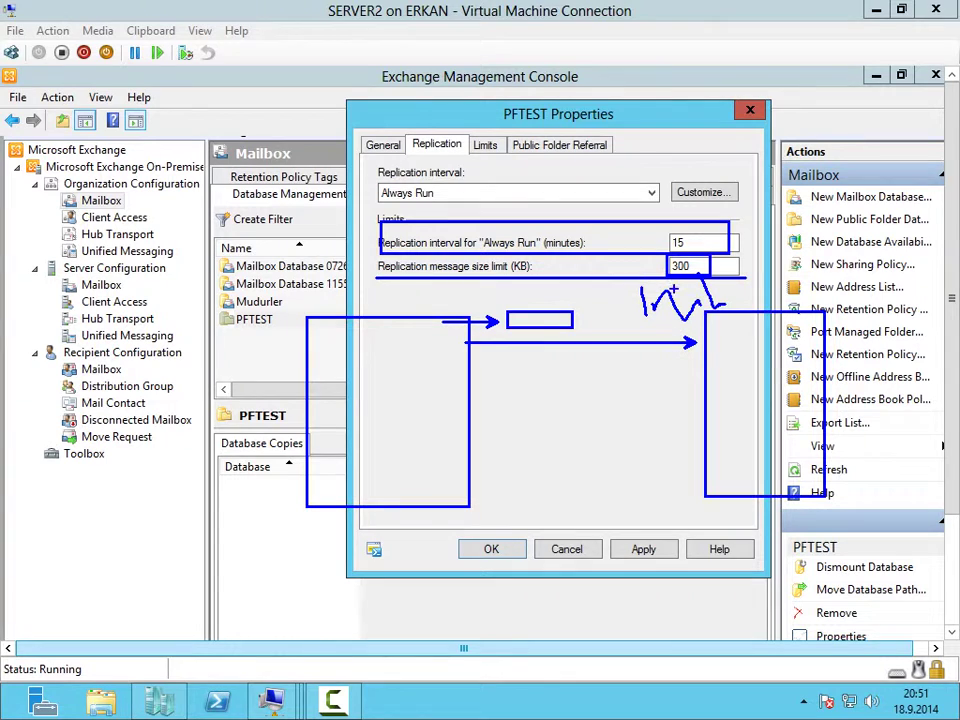
{"action": "mouse_move", "coordinate": [556, 288]}
{"action": "left_mouse_down"}
{"action": "mouse_move", "coordinate": [592, 302]}
{"action": "mouse_move", "coordinate": [594, 320]}
{"action": "mouse_move", "coordinate": [645, 305]}
{"action": "left_mouse_up"}
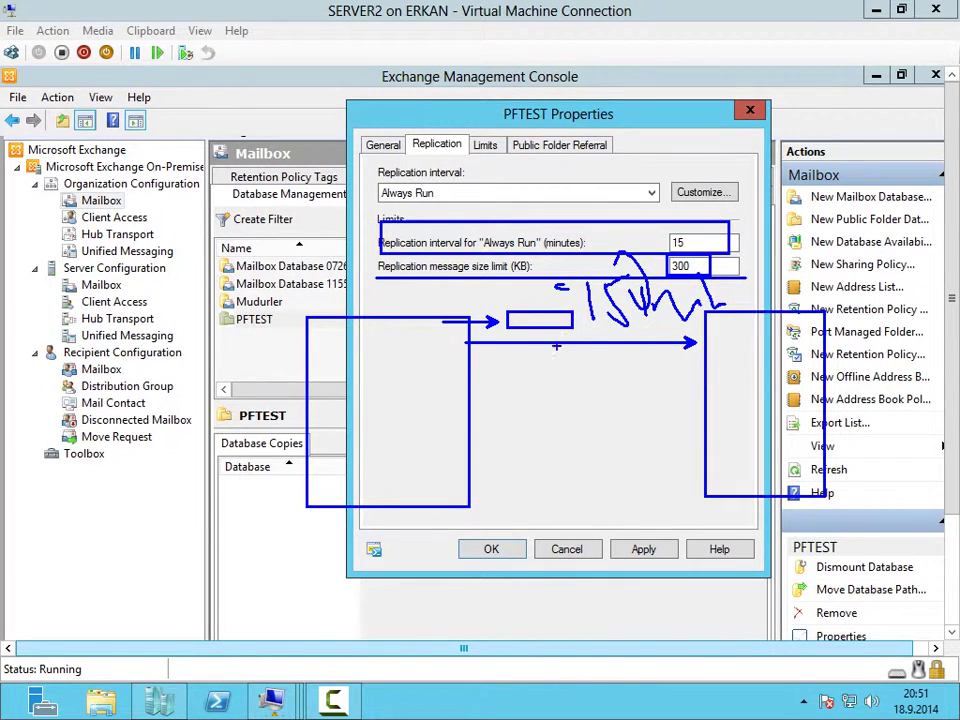
{"action": "left_click_drag", "start_coordinate": [701, 240], "coordinate": [701, 266]}
{"action": "left_click_drag", "start_coordinate": [660, 234], "coordinate": [674, 247]}
{"action": "left_click_drag", "start_coordinate": [380, 284], "coordinate": [545, 284]}
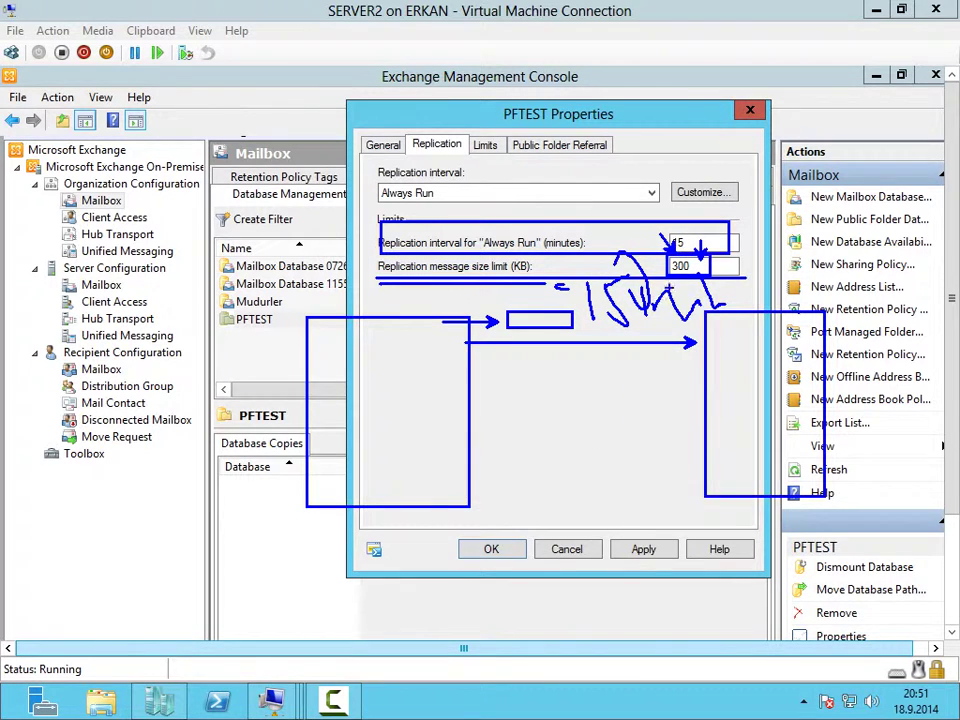
{"action": "key", "text": "Escape"}
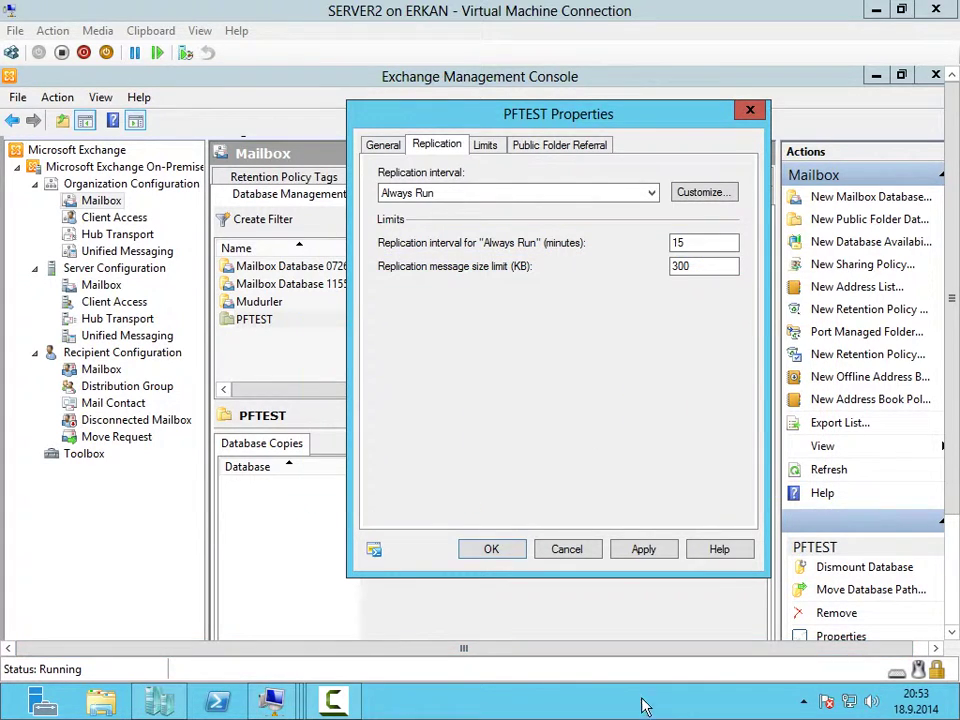
Point out the replication message size limit and show the PFTEST database's storage, deletion and age limits.
{"action": "left_click", "coordinate": [707, 268]}
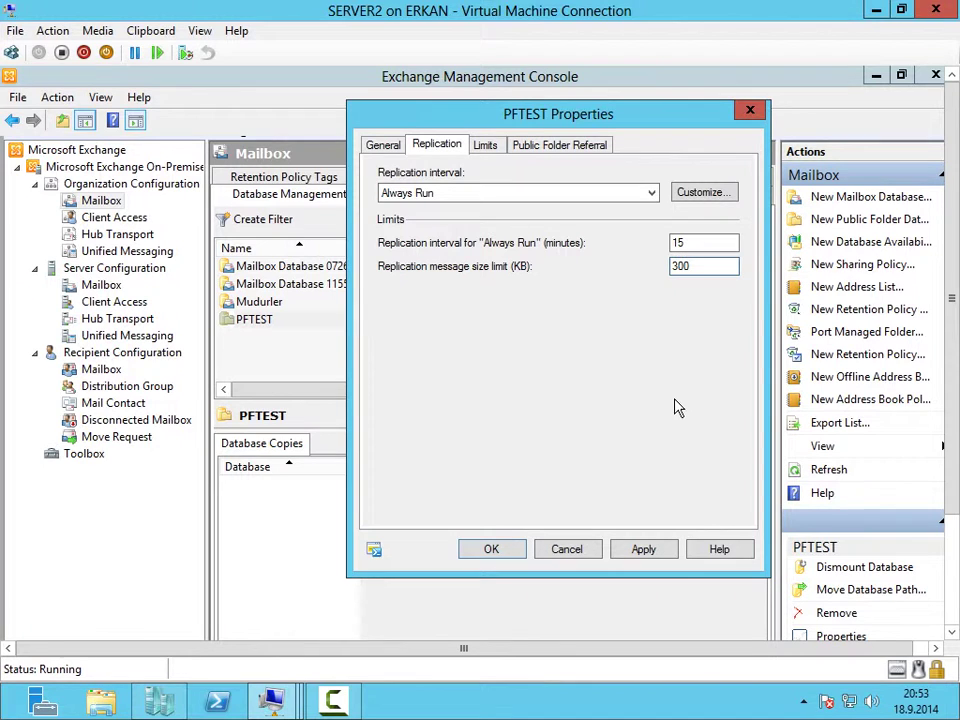
{"action": "double_click", "coordinate": [709, 266]}
{"action": "left_click", "coordinate": [486, 147]}
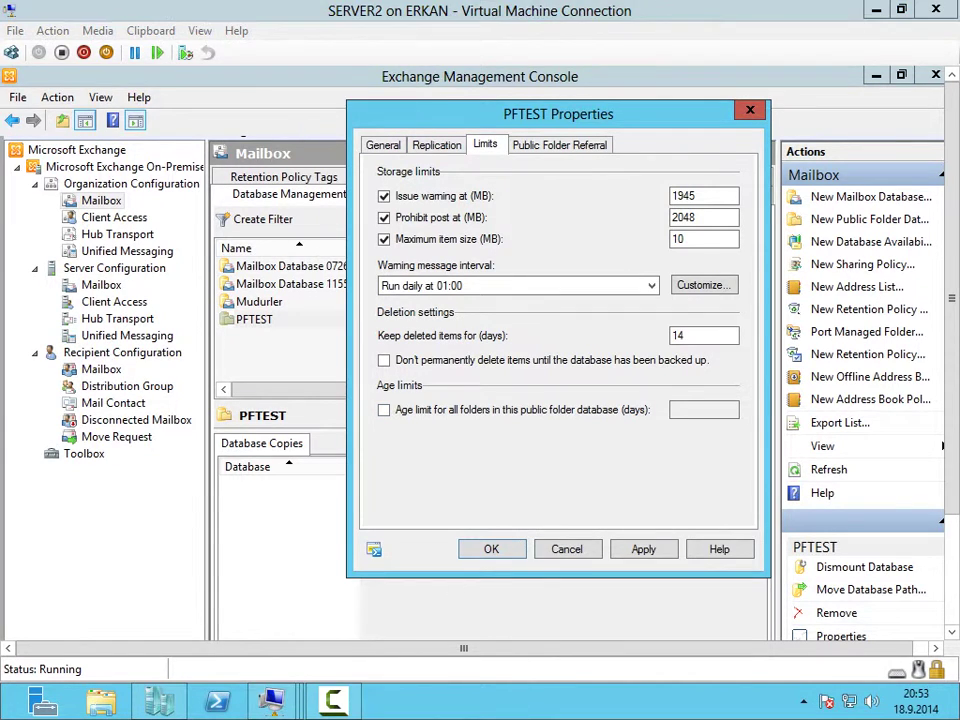
On a blank white drawing screen, sketch two blue boxes linked by right-pointing blue, green and red arrows, undoing the left-pointing arrow.
{"action": "key", "text": "ctrl+2"}
{"action": "key", "text": "w"}
{"action": "left_click_drag", "start_coordinate": [74, 157], "coordinate": [188, 337]}
{"action": "left_click_drag", "start_coordinate": [505, 144], "coordinate": [598, 300]}
{"action": "mouse_move", "coordinate": [493, 223]}
{"action": "left_mouse_down"}
{"action": "mouse_move", "coordinate": [195, 223]}
{"action": "mouse_move", "coordinate": [456, 204]}
{"action": "mouse_move", "coordinate": [506, 242]}
{"action": "left_mouse_up"}
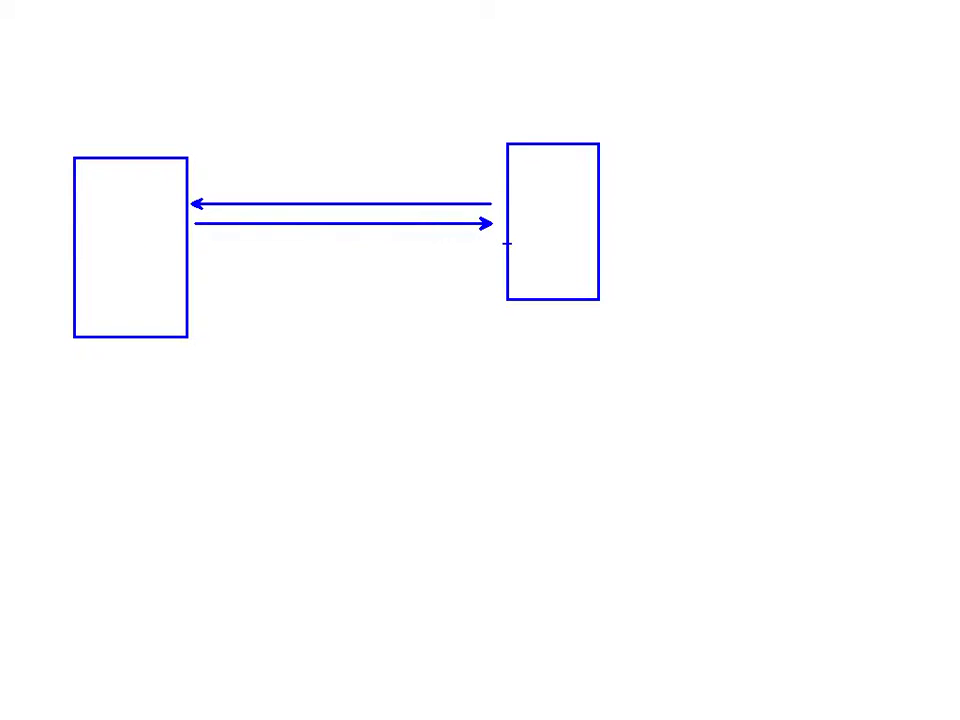
{"action": "key", "text": "ctrl+z"}
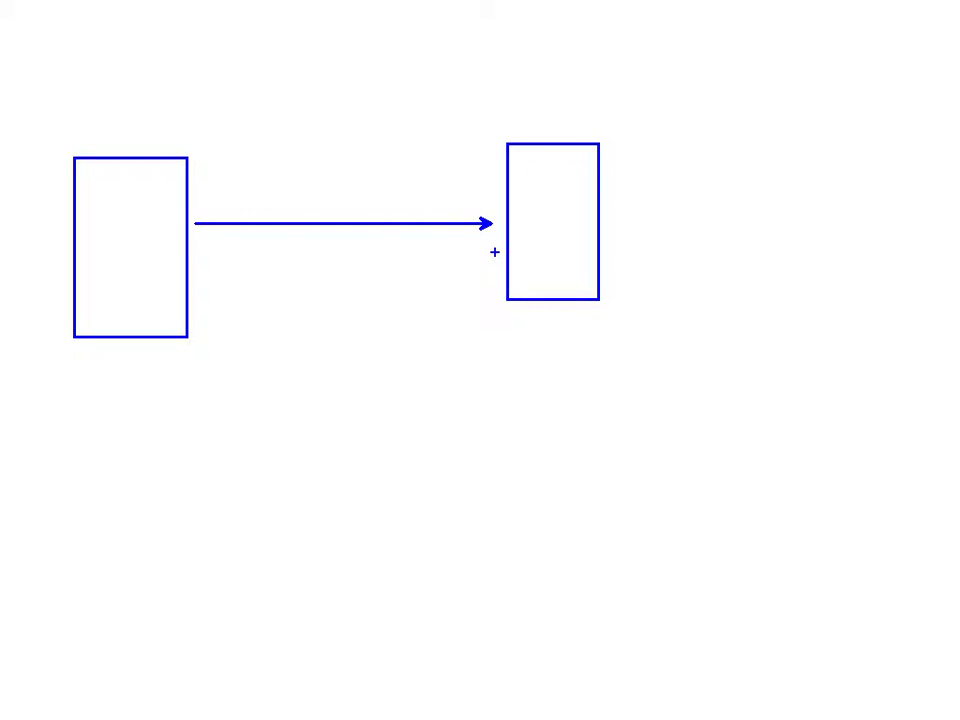
{"action": "left_click_drag", "start_coordinate": [496, 253], "coordinate": [169, 254]}
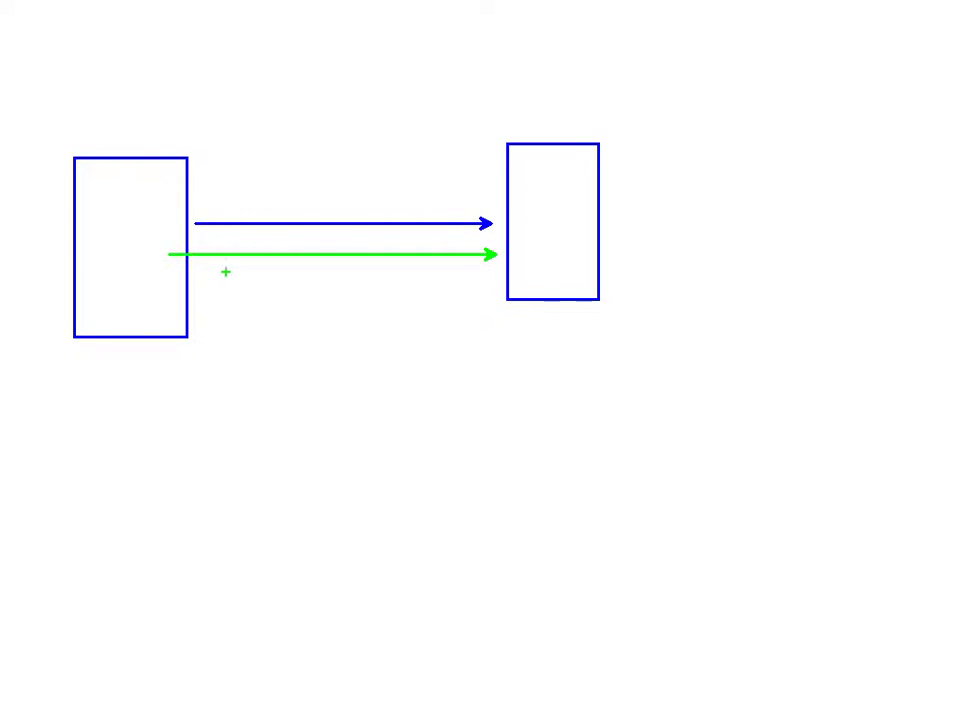
{"action": "mouse_move", "coordinate": [501, 281]}
{"action": "left_mouse_down"}
{"action": "mouse_move", "coordinate": [253, 291]}
{"action": "mouse_move", "coordinate": [236, 283]}
{"action": "left_mouse_up"}
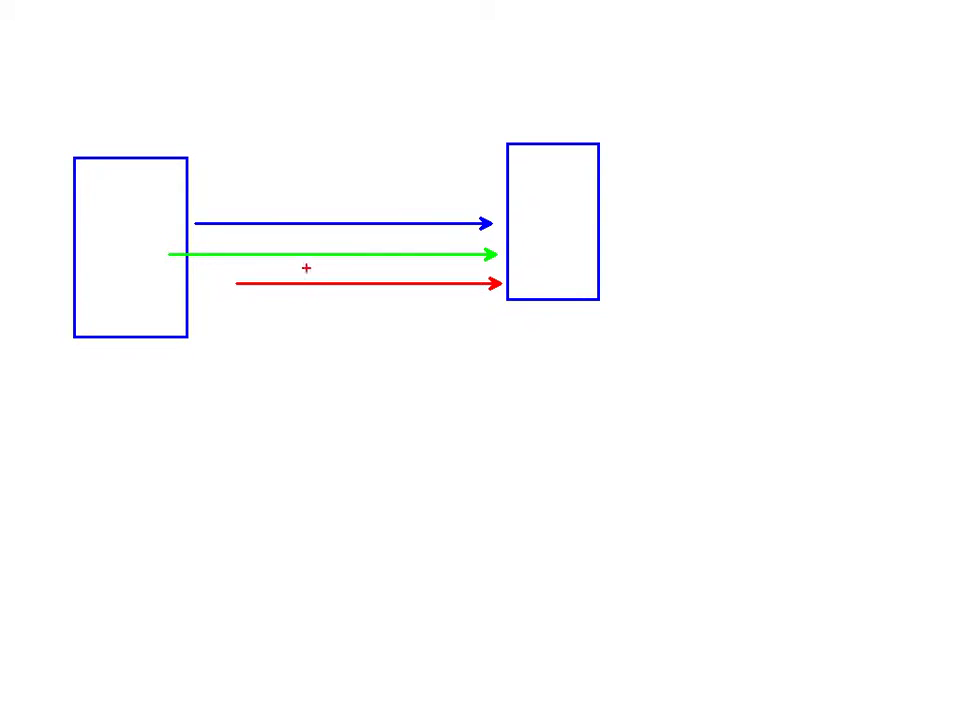
Cross out the red arrow, add a second right-pointing red arrow with a small box curving to the right server, and leave the drawing screen.
{"action": "left_click_drag", "start_coordinate": [306, 269], "coordinate": [364, 300]}
{"action": "left_click_drag", "start_coordinate": [352, 272], "coordinate": [315, 304]}
{"action": "left_click_drag", "start_coordinate": [489, 305], "coordinate": [247, 305]}
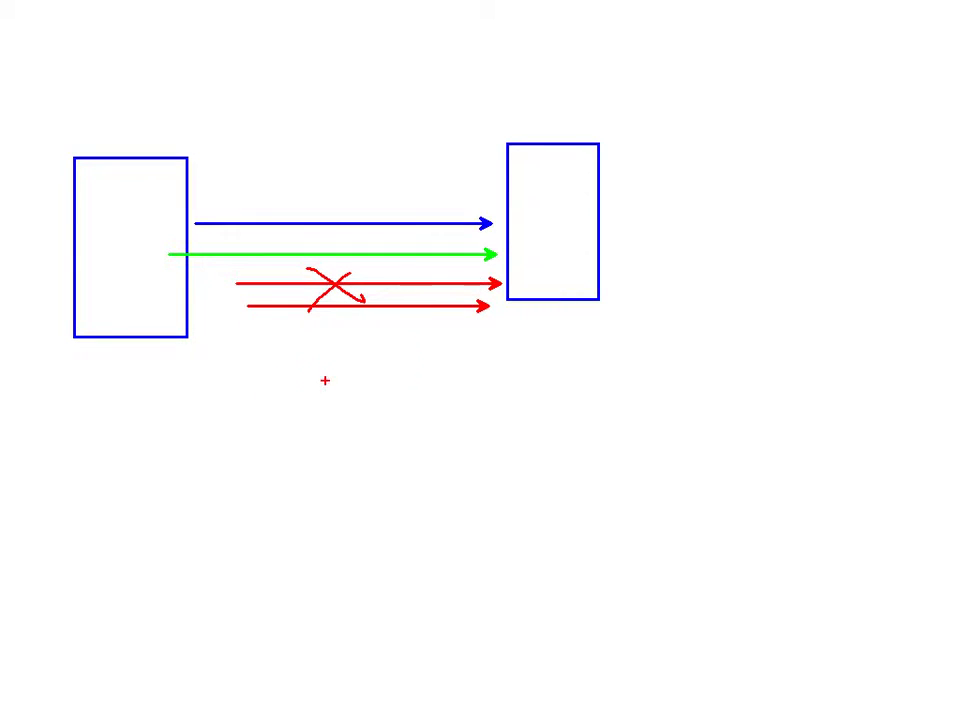
{"action": "mouse_move", "coordinate": [371, 296]}
{"action": "left_mouse_down"}
{"action": "mouse_move", "coordinate": [402, 316]}
{"action": "mouse_move", "coordinate": [397, 328]}
{"action": "mouse_move", "coordinate": [510, 279]}
{"action": "left_mouse_up"}
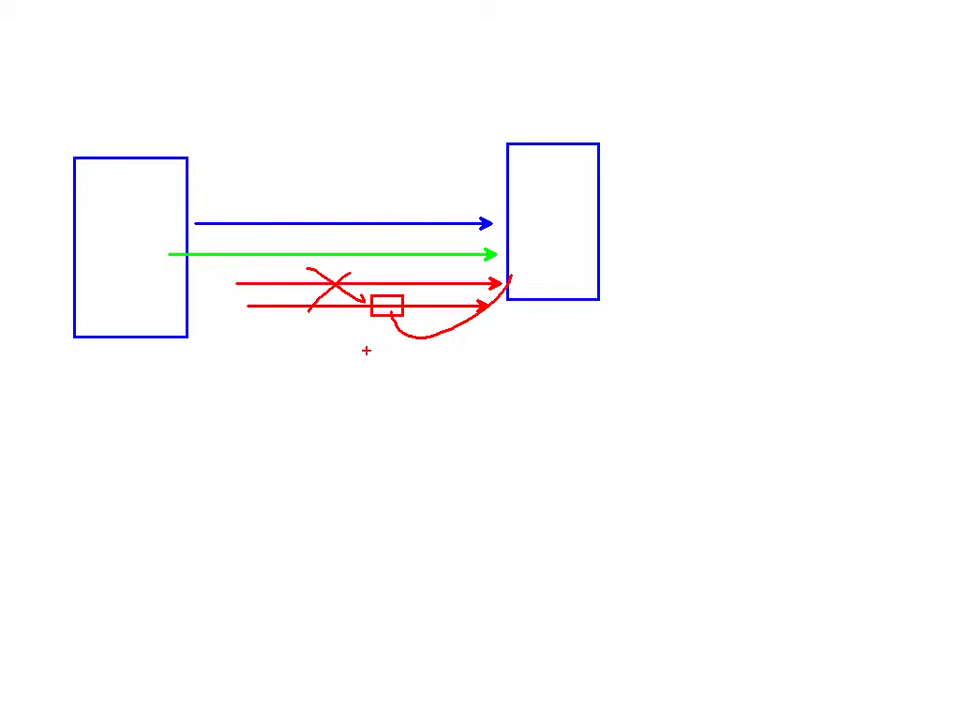
{"action": "key", "text": "Escape"}
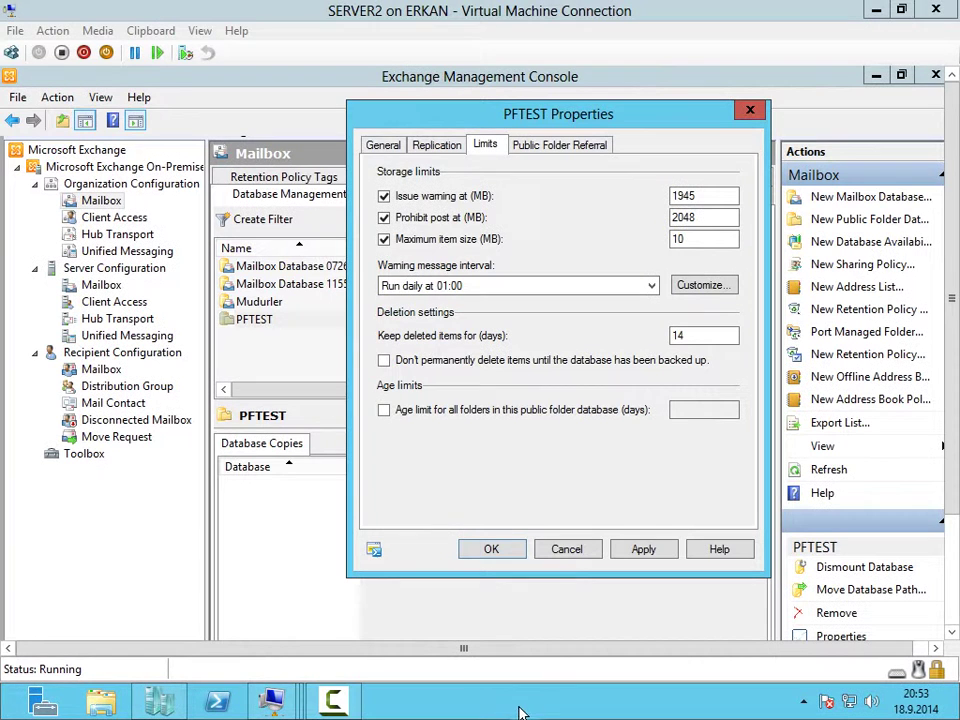
Show PFTEST's public folder referral settings and, on a blank drawing screen, sketch two large red ellipses with a smaller one below.
{"action": "left_click", "coordinate": [546, 152]}
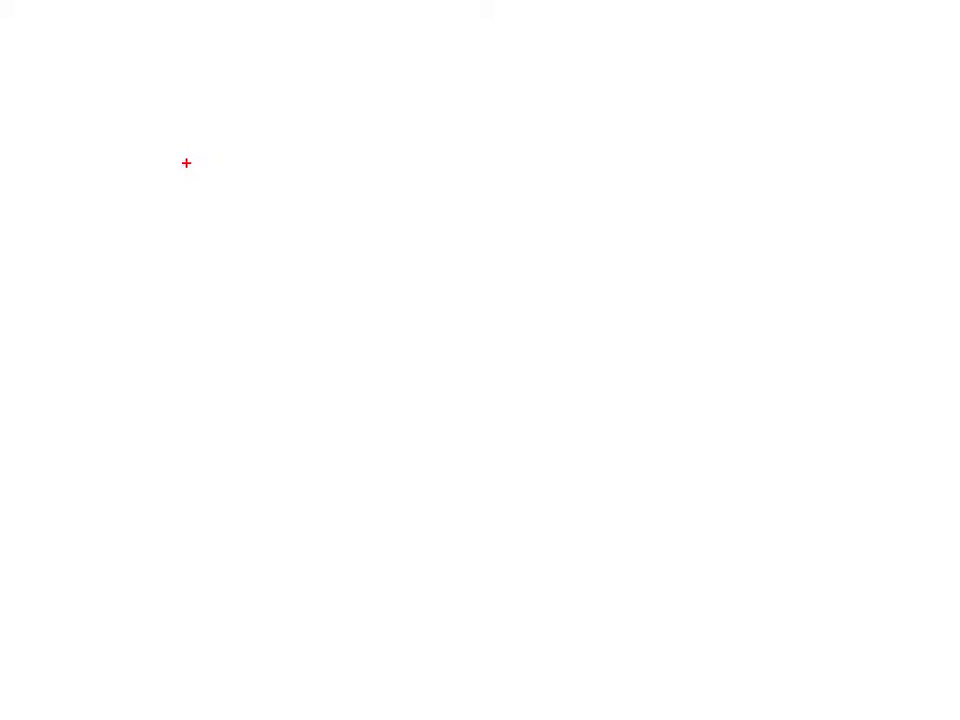
{"action": "left_click_drag", "start_coordinate": [14, 46], "coordinate": [340, 466]}
{"action": "mouse_move", "coordinate": [536, 46]}
{"action": "left_mouse_down"}
{"action": "mouse_move", "coordinate": [874, 450]}
{"action": "mouse_move", "coordinate": [869, 432]}
{"action": "left_mouse_up"}
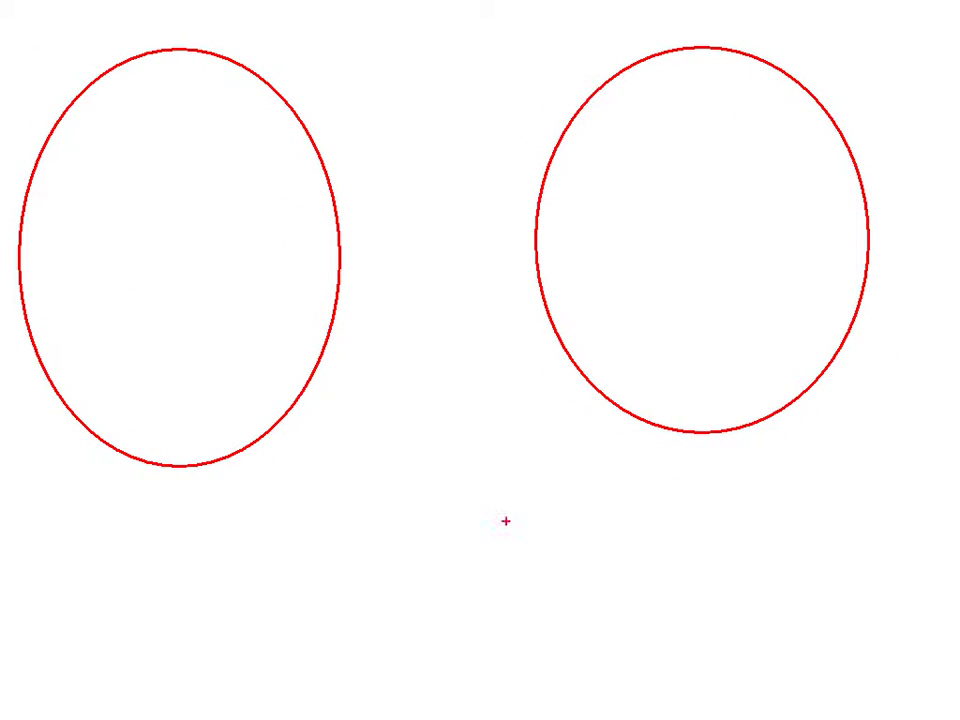
{"action": "left_click_drag", "start_coordinate": [356, 452], "coordinate": [566, 679]}
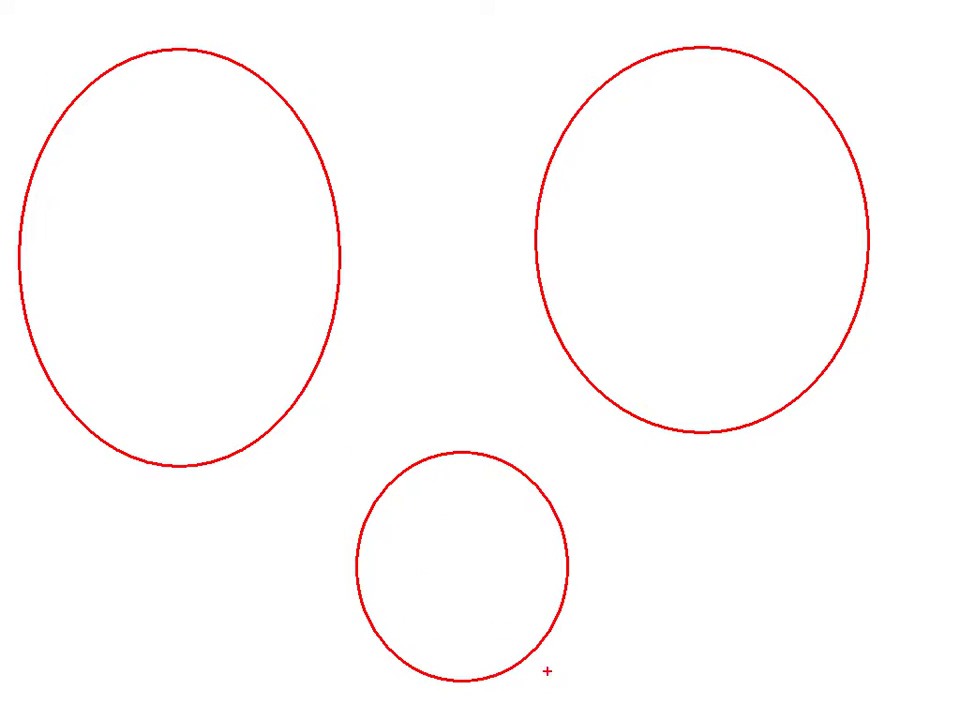
Draw a small red box inside each ellipse and link the lower box to both upper boxes with red arrows.
{"action": "left_click_drag", "start_coordinate": [166, 77], "coordinate": [223, 144]}
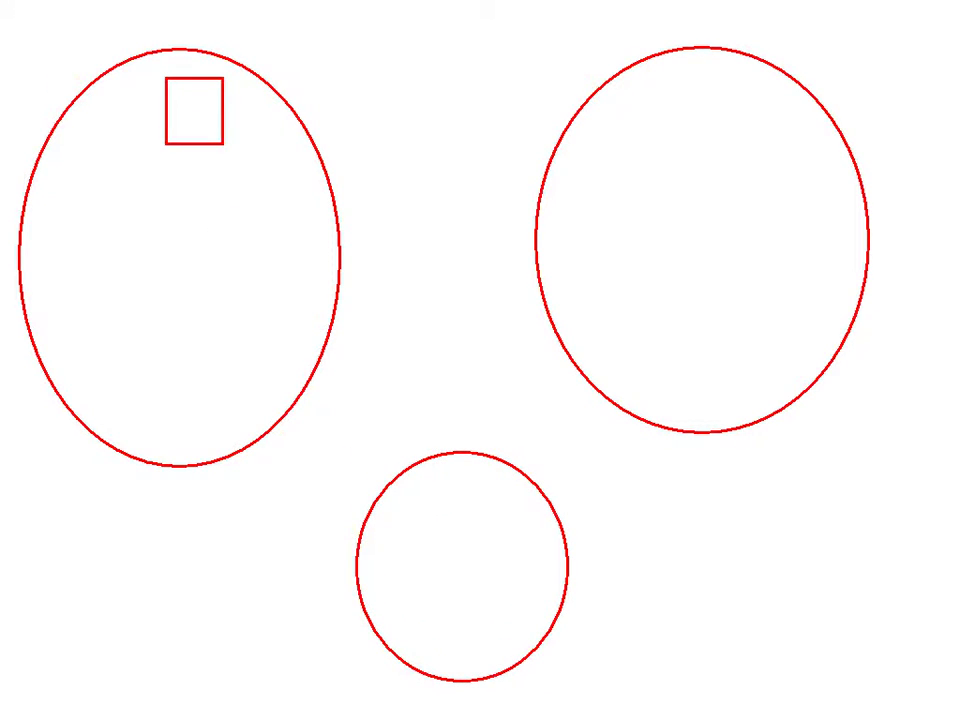
{"action": "left_click_drag", "start_coordinate": [678, 77], "coordinate": [738, 139]}
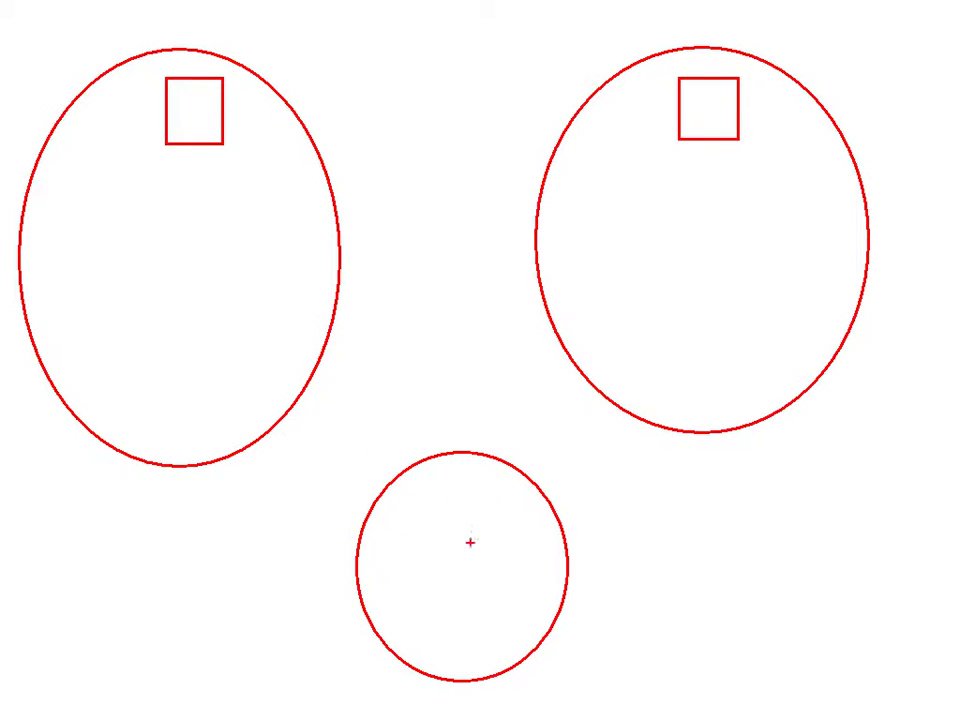
{"action": "left_click_drag", "start_coordinate": [458, 615], "coordinate": [493, 656]}
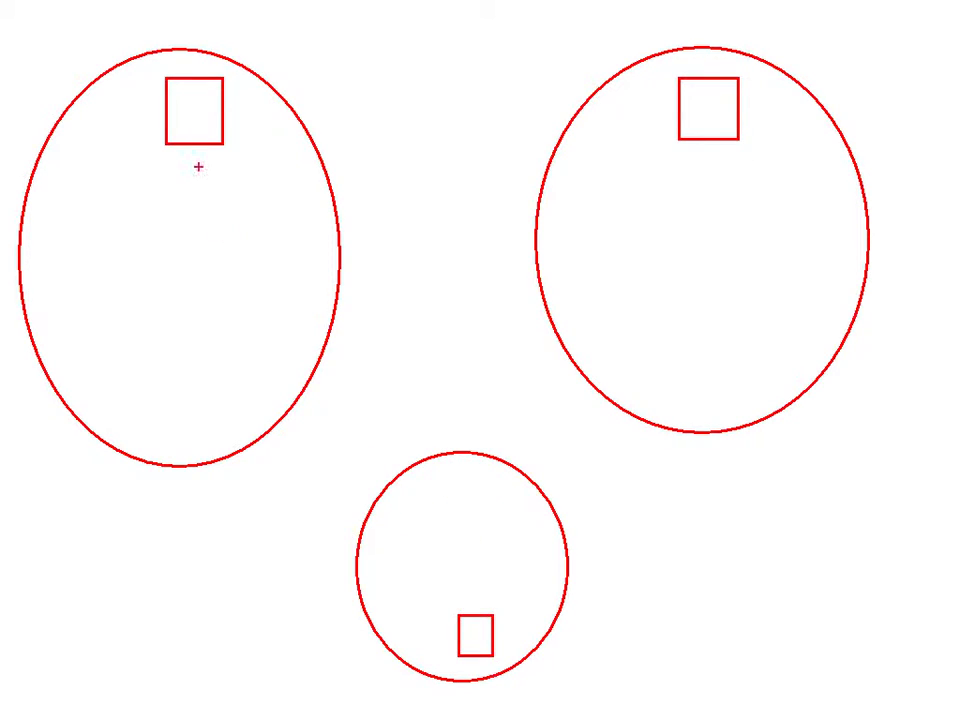
{"action": "left_click_drag", "start_coordinate": [200, 168], "coordinate": [467, 612]}
{"action": "left_click_drag", "start_coordinate": [688, 147], "coordinate": [468, 612]}
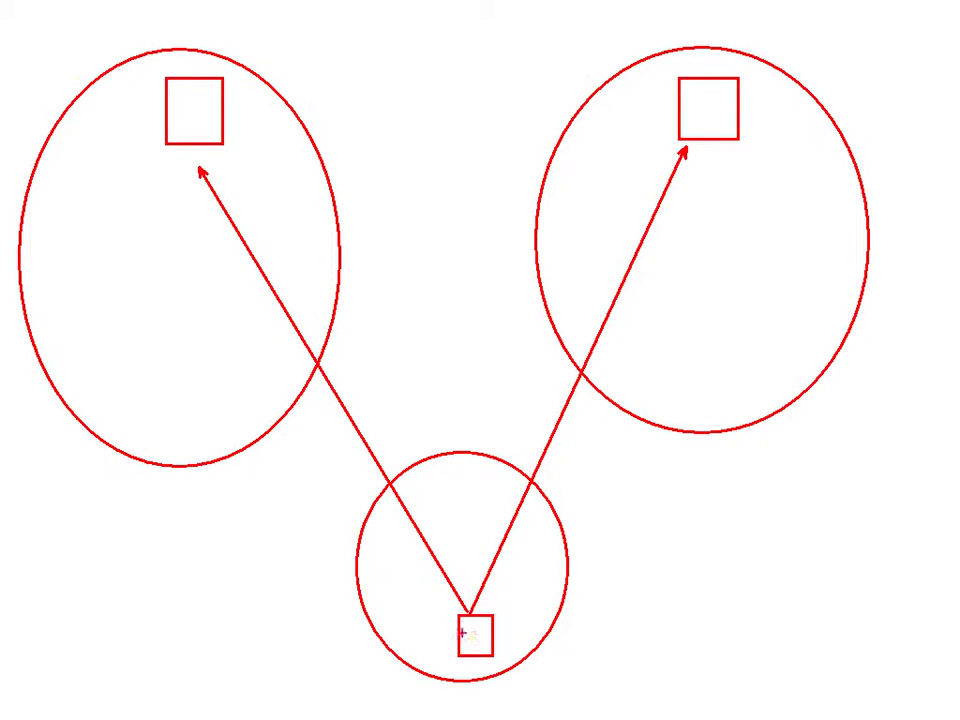
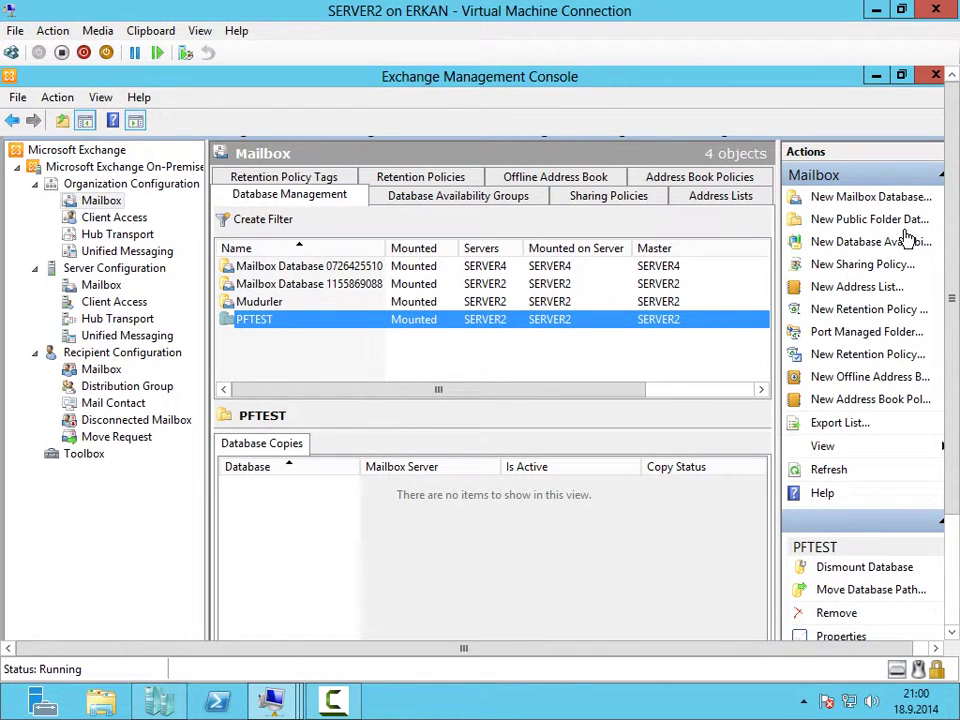
Switch to the Public Folder Management Console and mail-enable the Satis public folder.
{"action": "scroll", "coordinate": [951, 380], "scroll_direction": "down", "scroll_amount": 3}
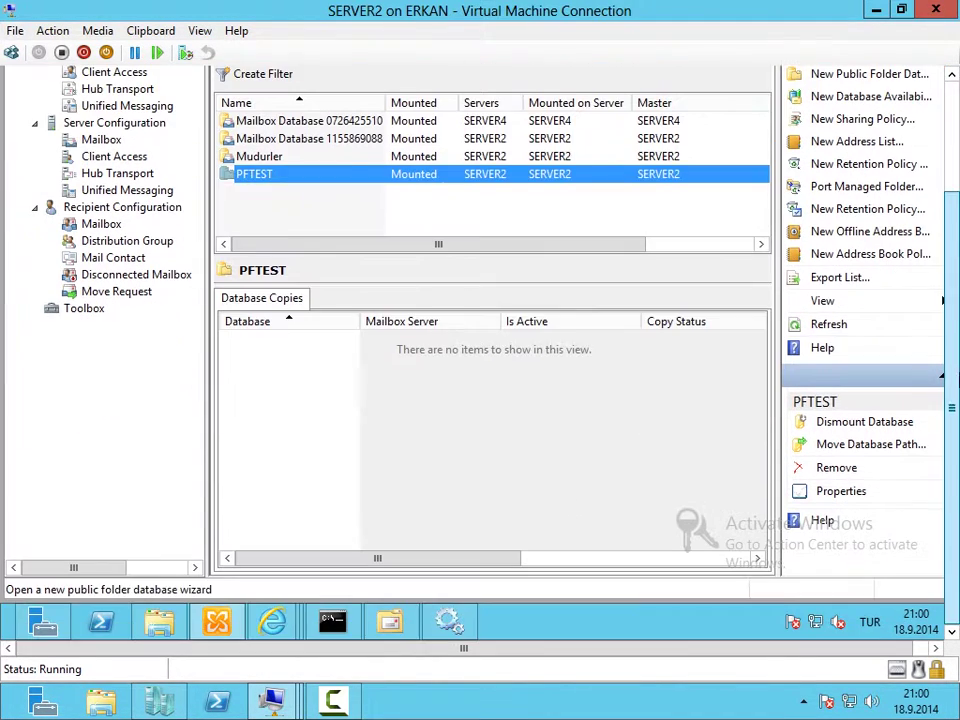
{"action": "left_click", "coordinate": [390, 622]}
{"action": "left_click_drag", "start_coordinate": [955, 307], "coordinate": [947, 193]}
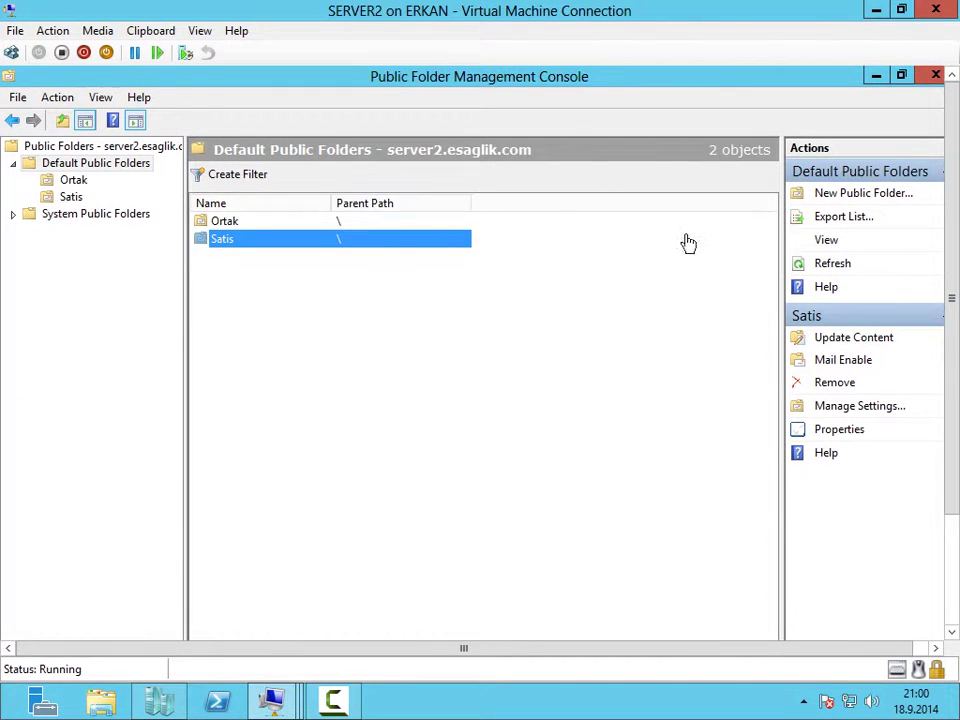
{"action": "right_click", "coordinate": [229, 246]}
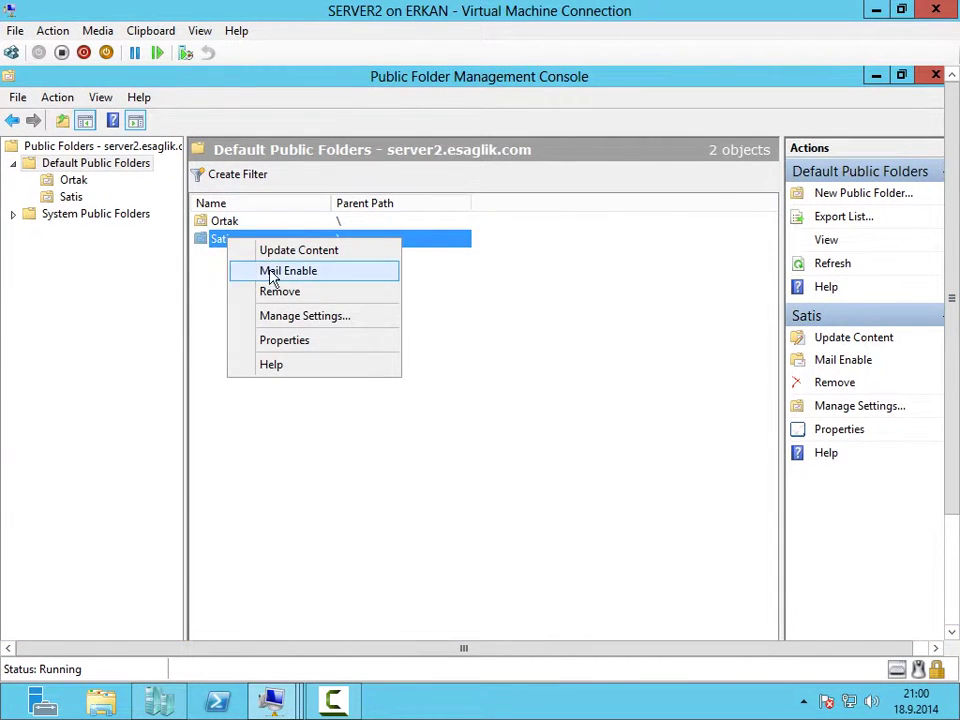
{"action": "left_click", "coordinate": [394, 444]}
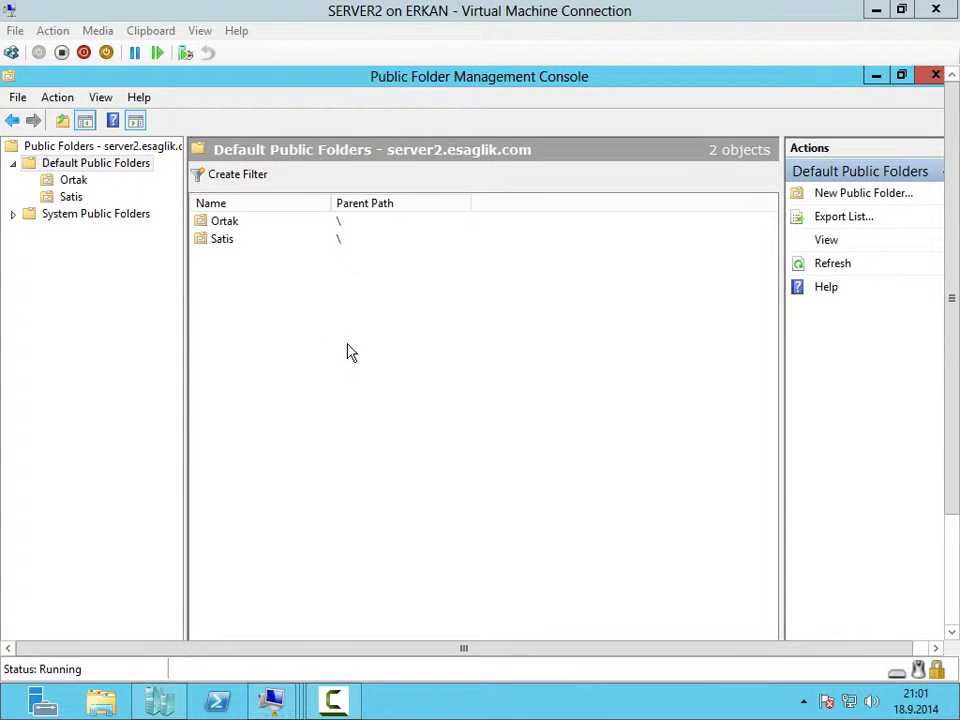
{"action": "left_click", "coordinate": [228, 244]}
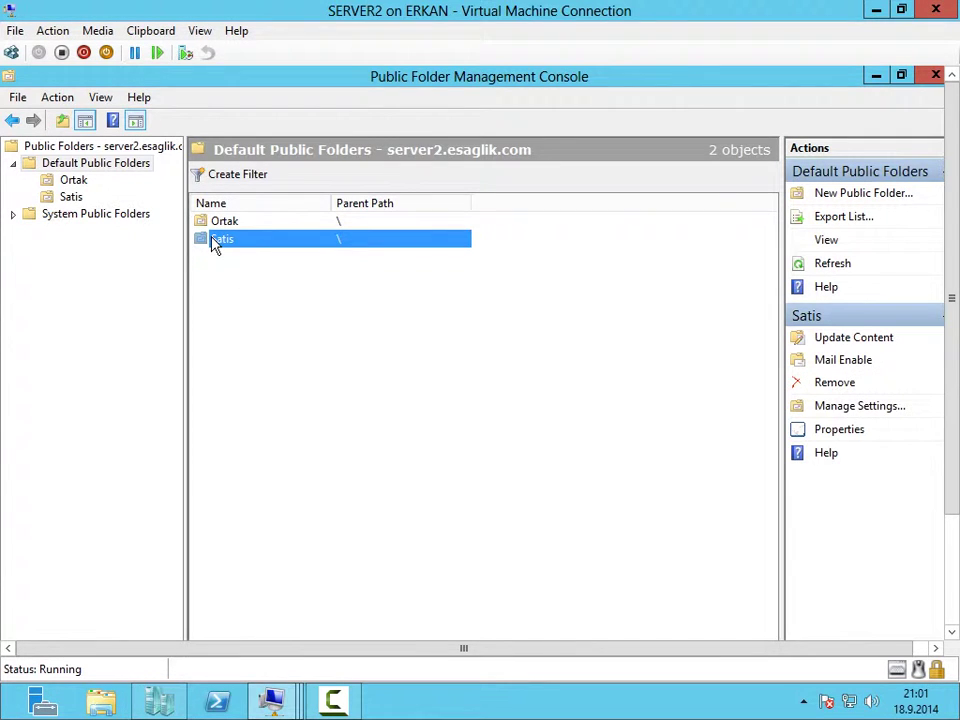
{"action": "right_click", "coordinate": [213, 245]}
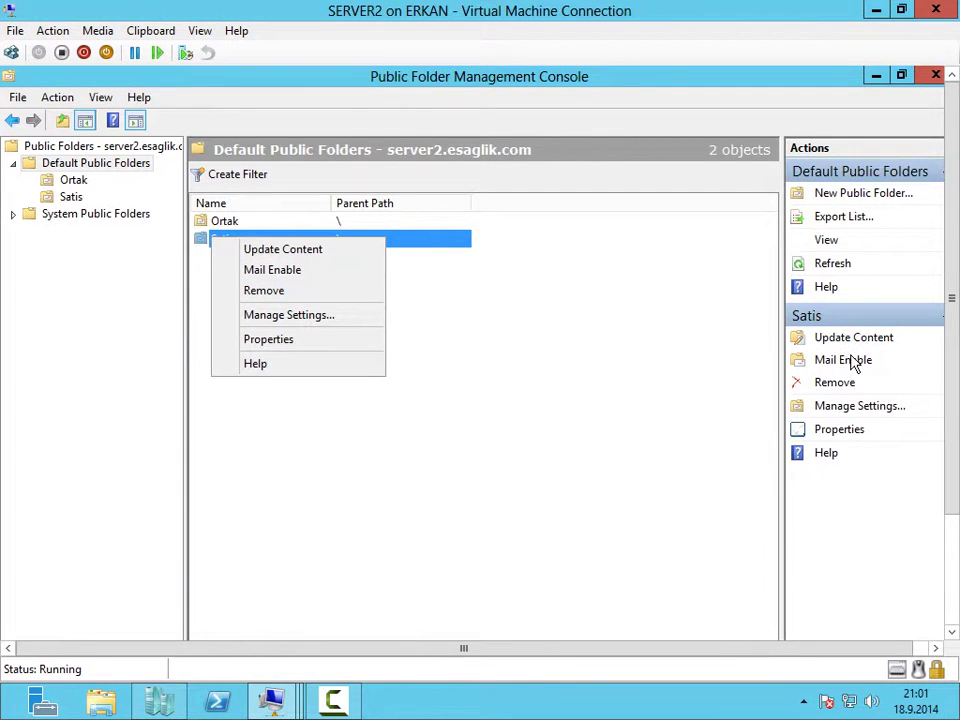
{"action": "left_click", "coordinate": [281, 276]}
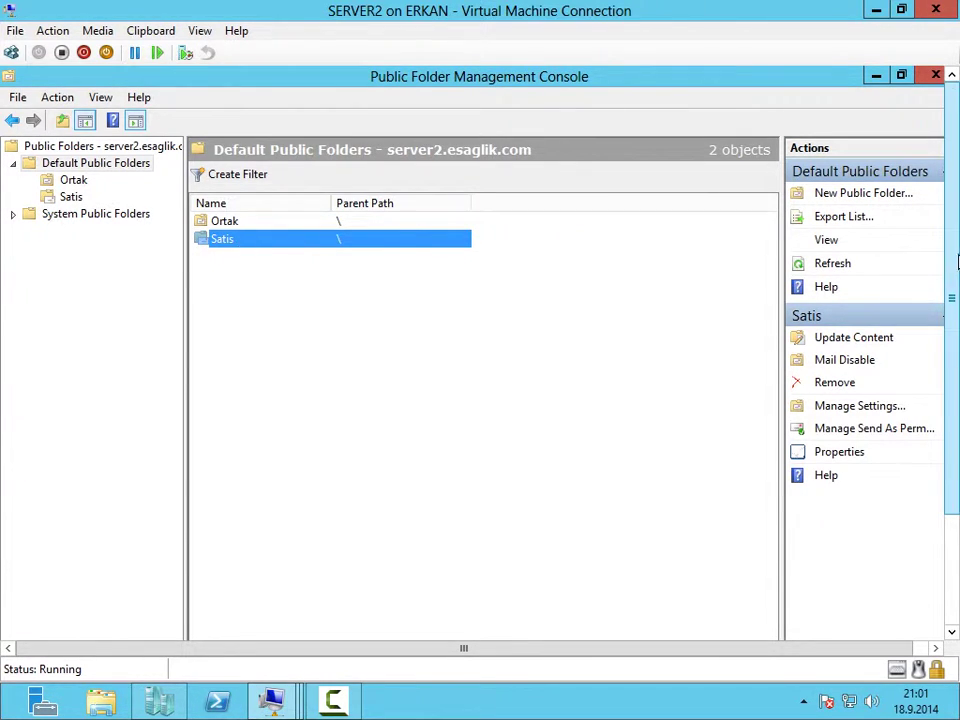
Switch to the s2 session in Outlook Web App and open its inbox.
{"action": "scroll", "coordinate": [390, 541], "scroll_direction": "down", "scroll_amount": 3}
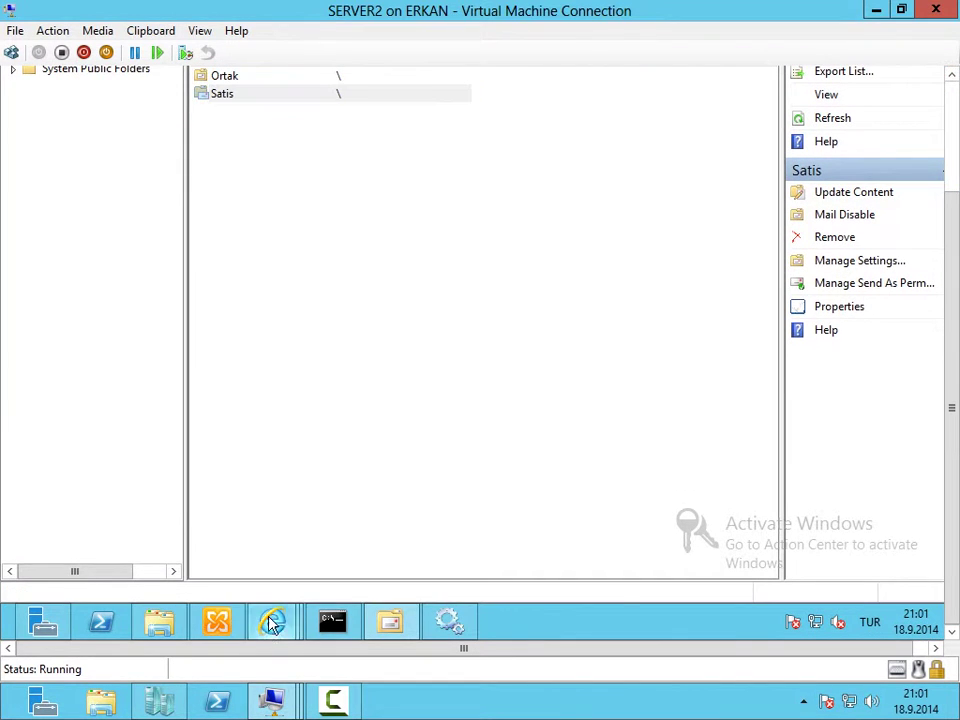
{"action": "mouse_move", "coordinate": [272, 622]}
{"action": "left_click", "coordinate": [545, 499]}
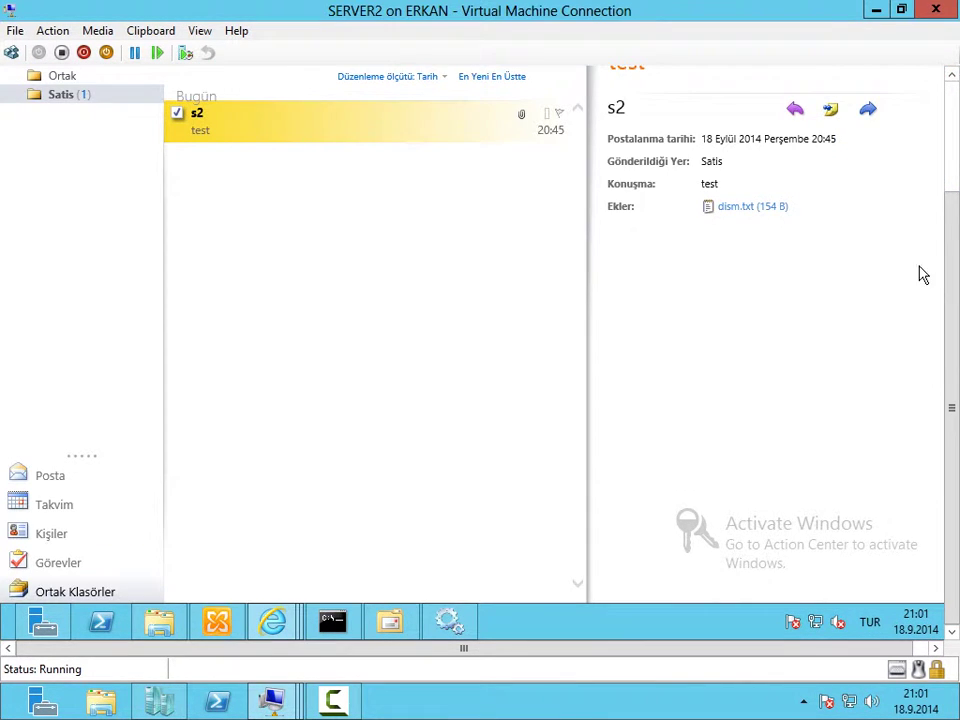
{"action": "left_click", "coordinate": [949, 246]}
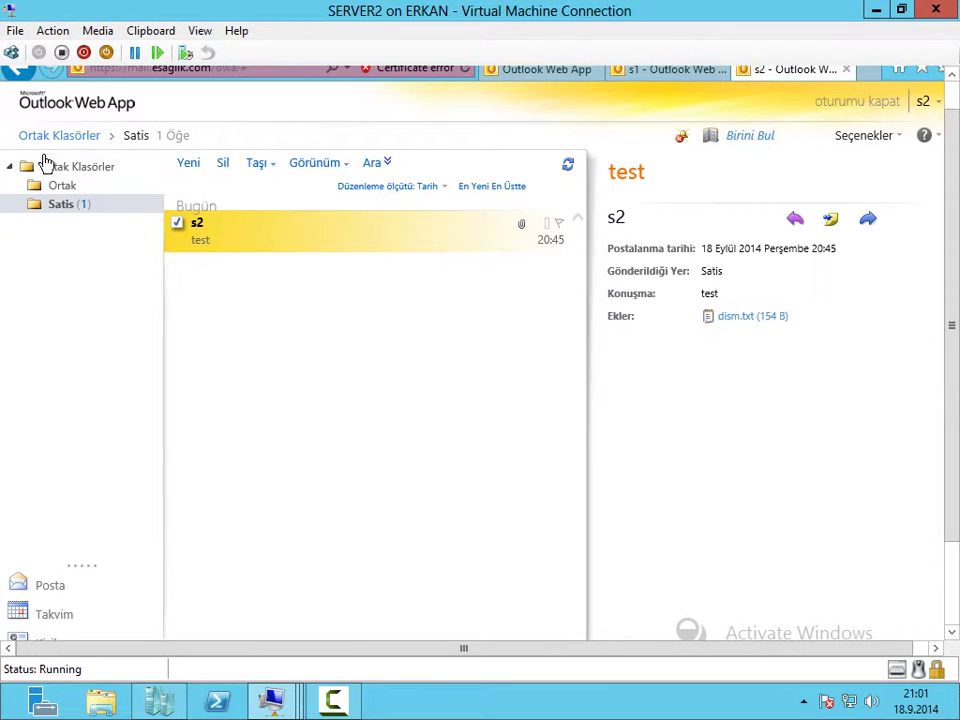
{"action": "left_click", "coordinate": [52, 587]}
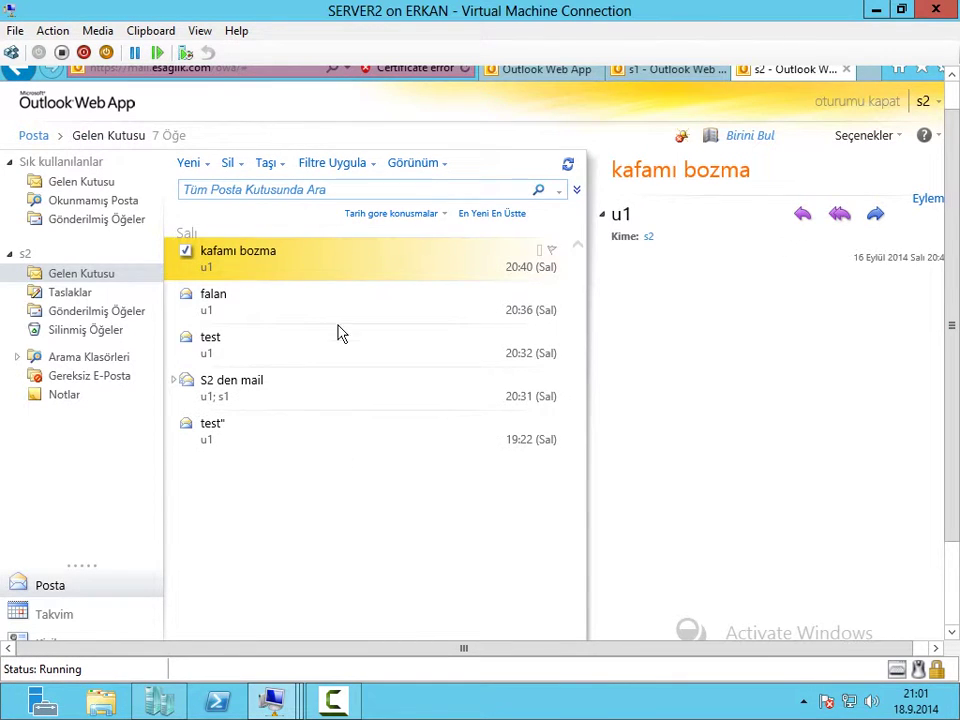
Compose a new message to Satis Grubu with the subject "Herkesin dikkatine" and the body "Okunması zorunlu".
{"action": "left_click", "coordinate": [188, 165]}
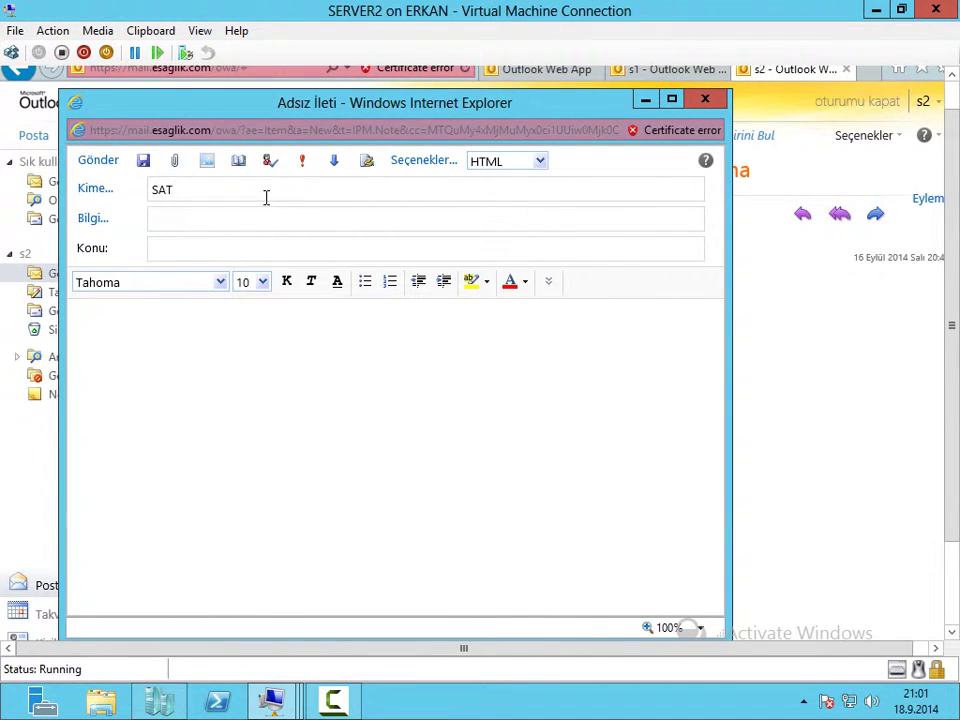
{"action": "key", "text": "ctrl+k"}
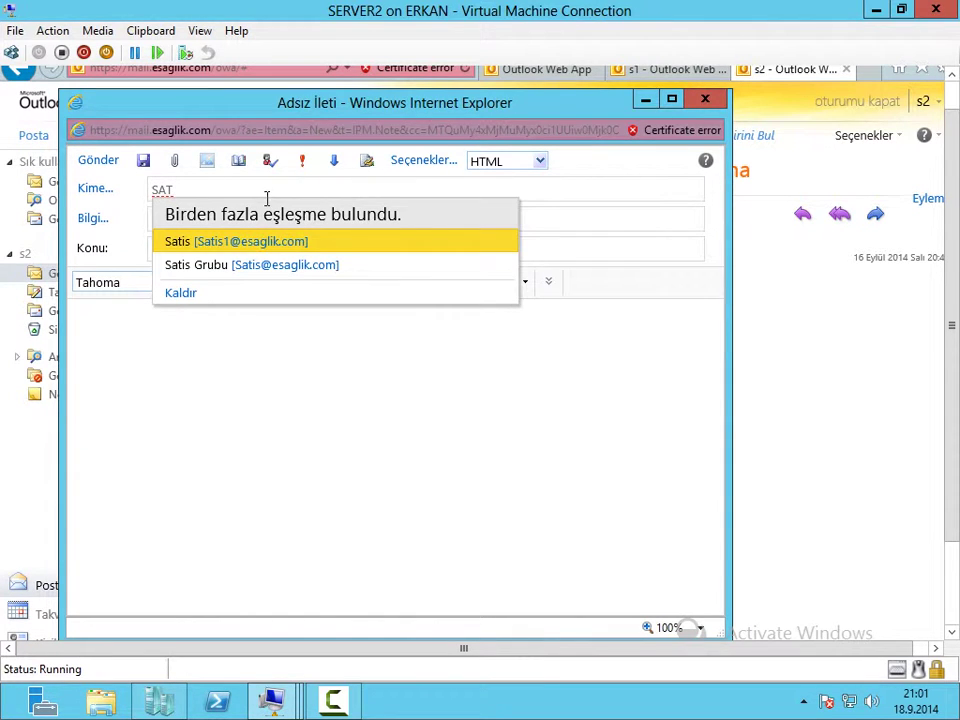
{"action": "left_click", "coordinate": [202, 266]}
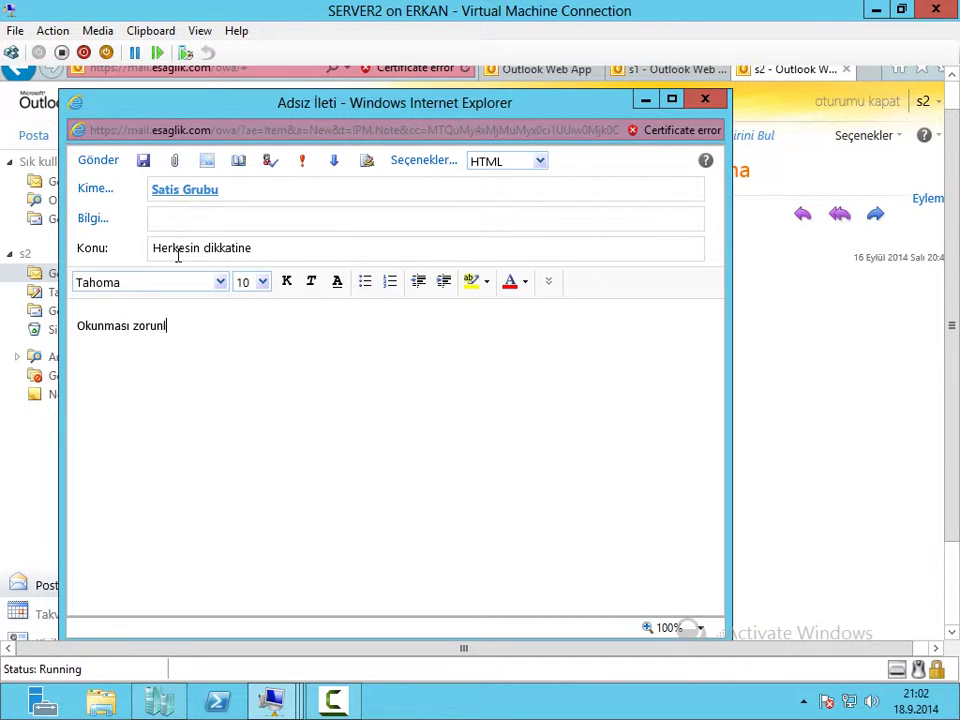
Attach mailbox.txt from C:\Exchange to the message and send it.
{"action": "left_click", "coordinate": [174, 161]}
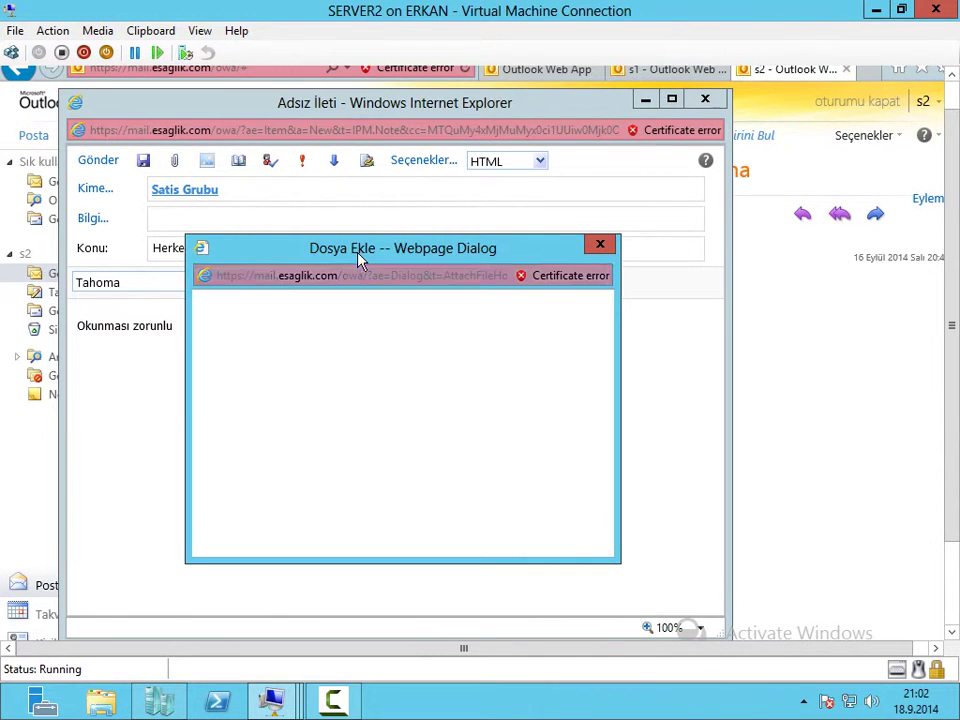
{"action": "left_click", "coordinate": [574, 388]}
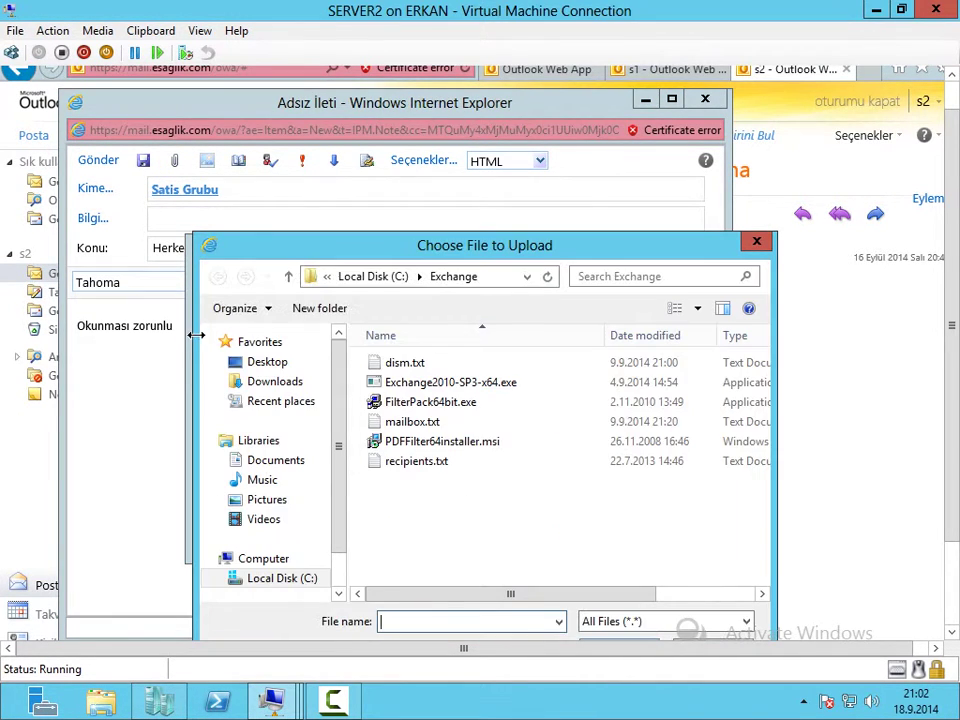
{"action": "left_click", "coordinate": [412, 421]}
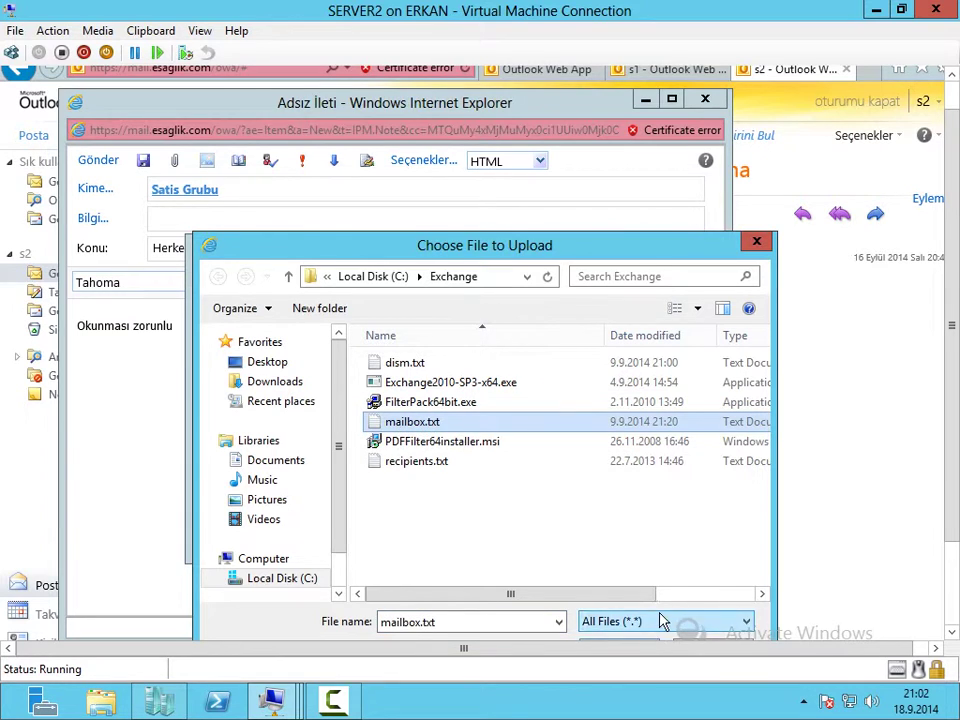
{"action": "left_click_drag", "start_coordinate": [645, 232], "coordinate": [645, 108]}
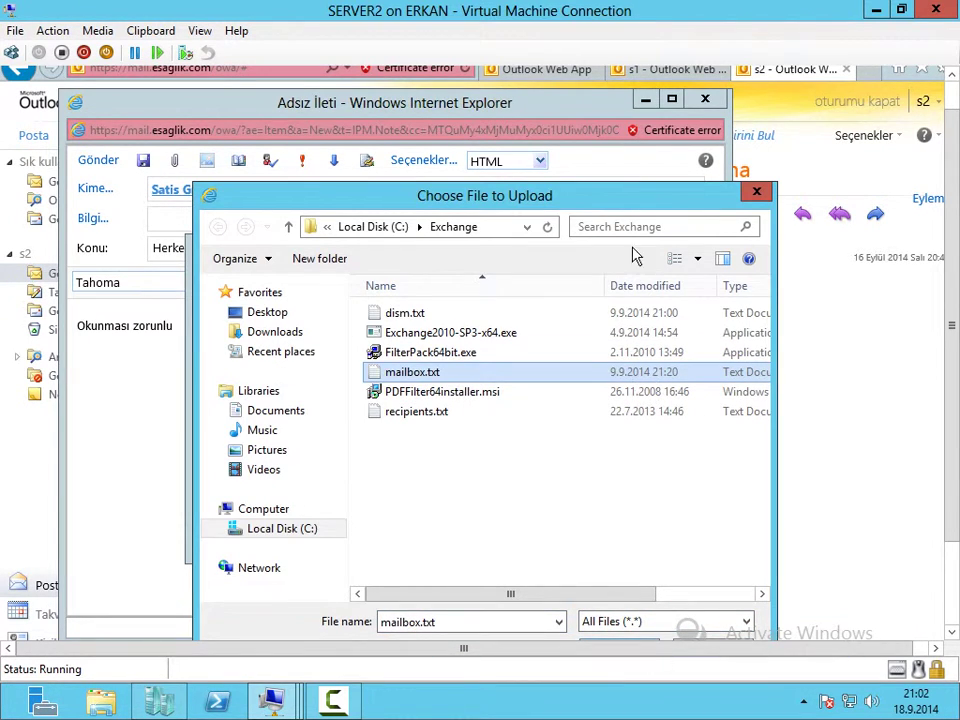
{"action": "left_click", "coordinate": [632, 576]}
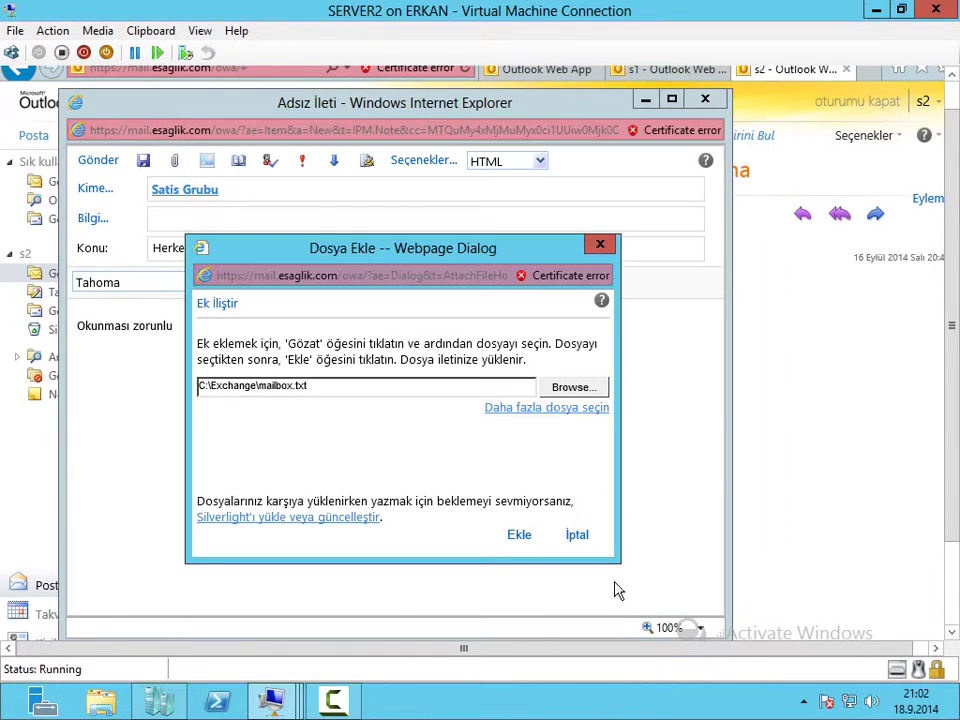
{"action": "left_click", "coordinate": [517, 537]}
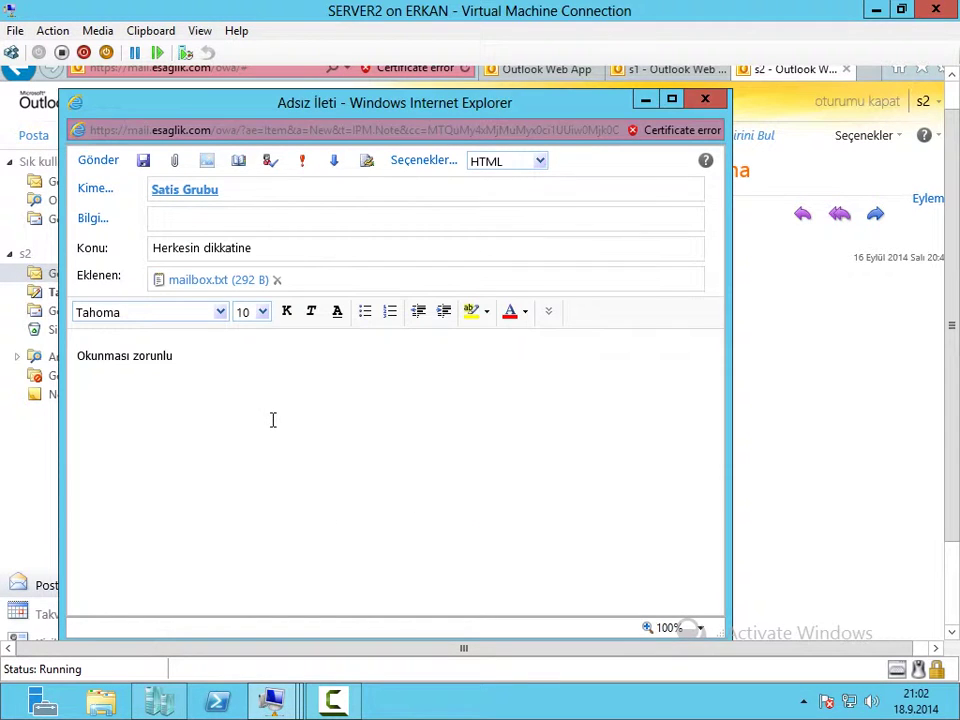
{"action": "left_click", "coordinate": [90, 164]}
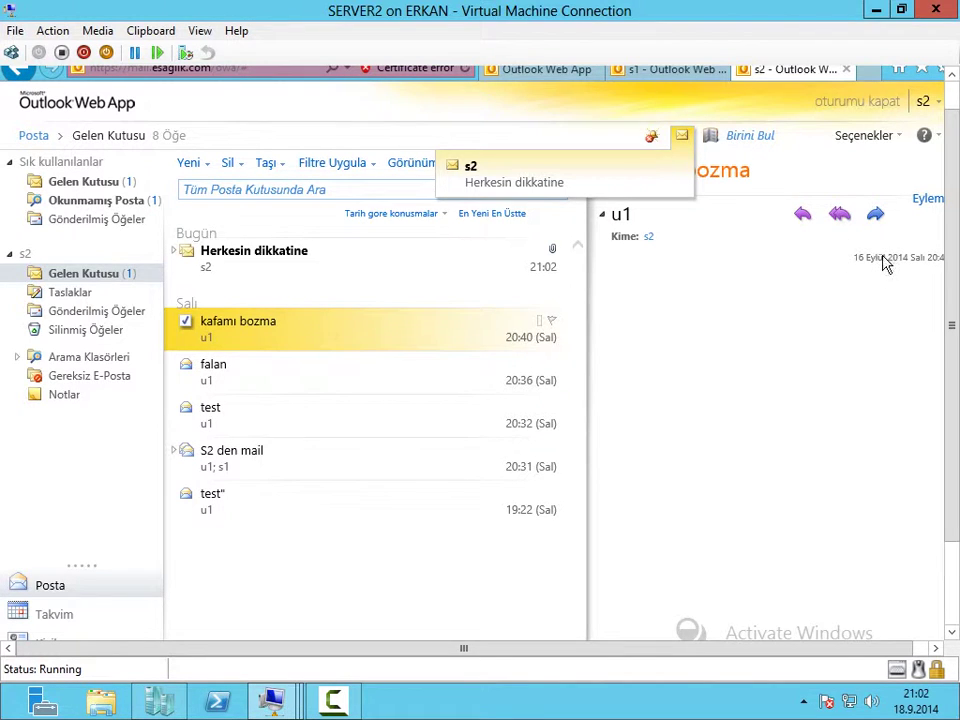
View the received "Herkesin dikkatine" message and check the Satis folder in the public folders.
{"action": "left_click", "coordinate": [217, 256]}
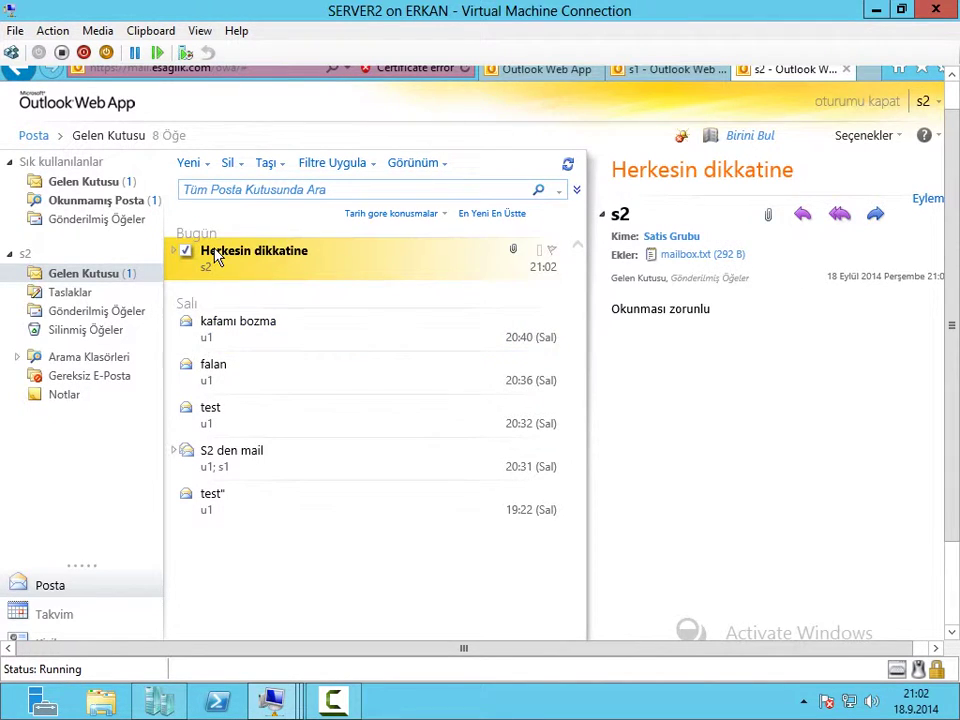
{"action": "left_click_drag", "start_coordinate": [951, 318], "coordinate": [951, 403]}
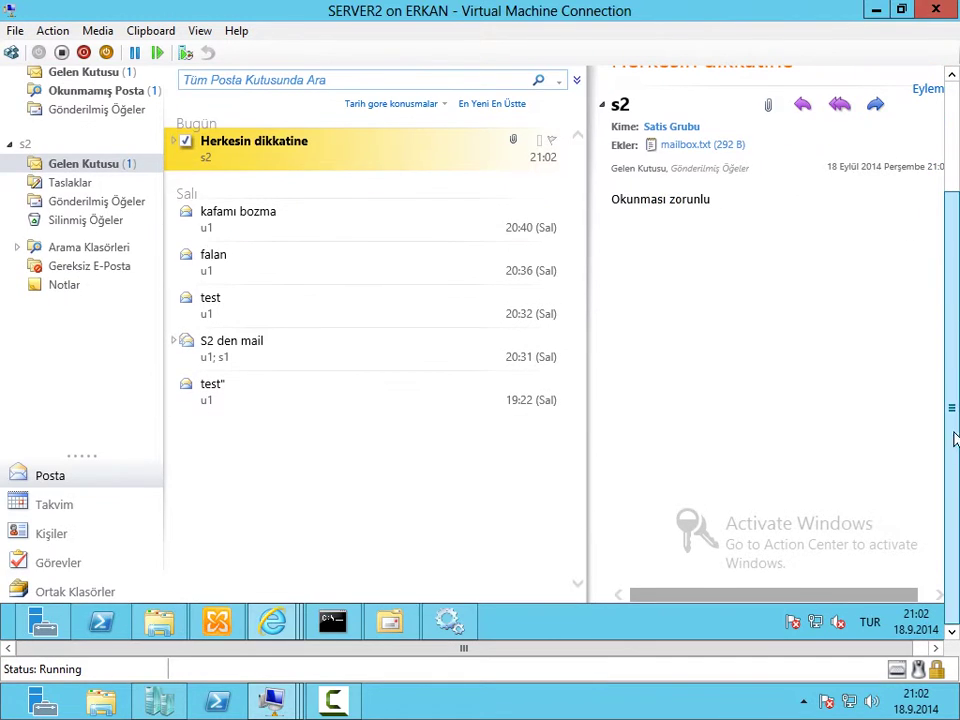
{"action": "left_click", "coordinate": [88, 600]}
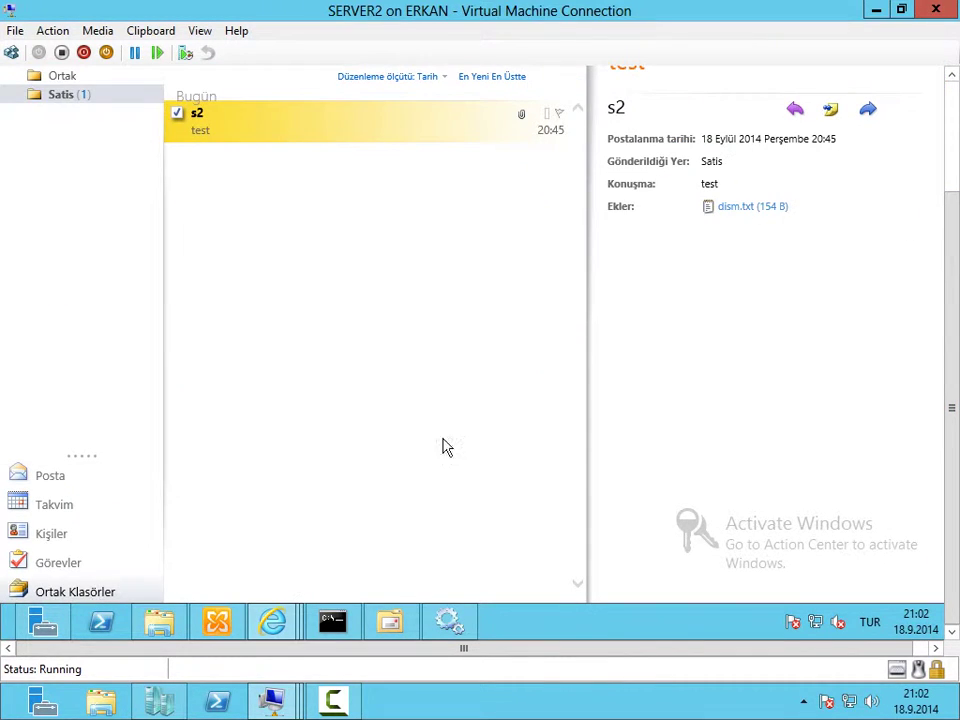
Check the s2 inbox for the group message and reopen the Satis public folder to look for new items.
{"action": "left_click_drag", "start_coordinate": [952, 250], "coordinate": [952, 170]}
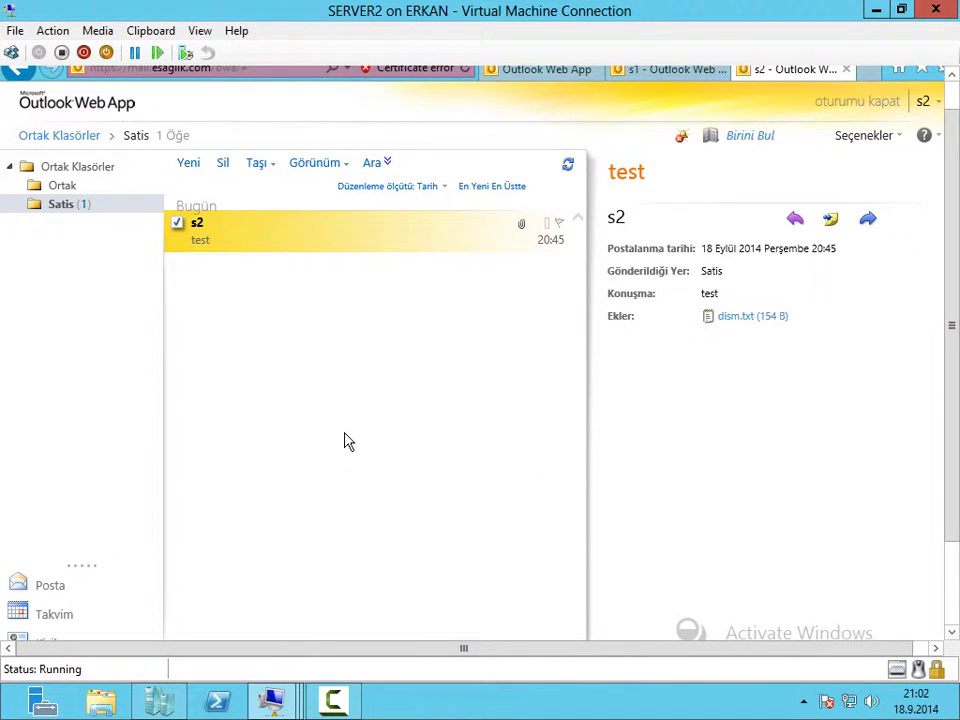
{"action": "left_click", "coordinate": [50, 585]}
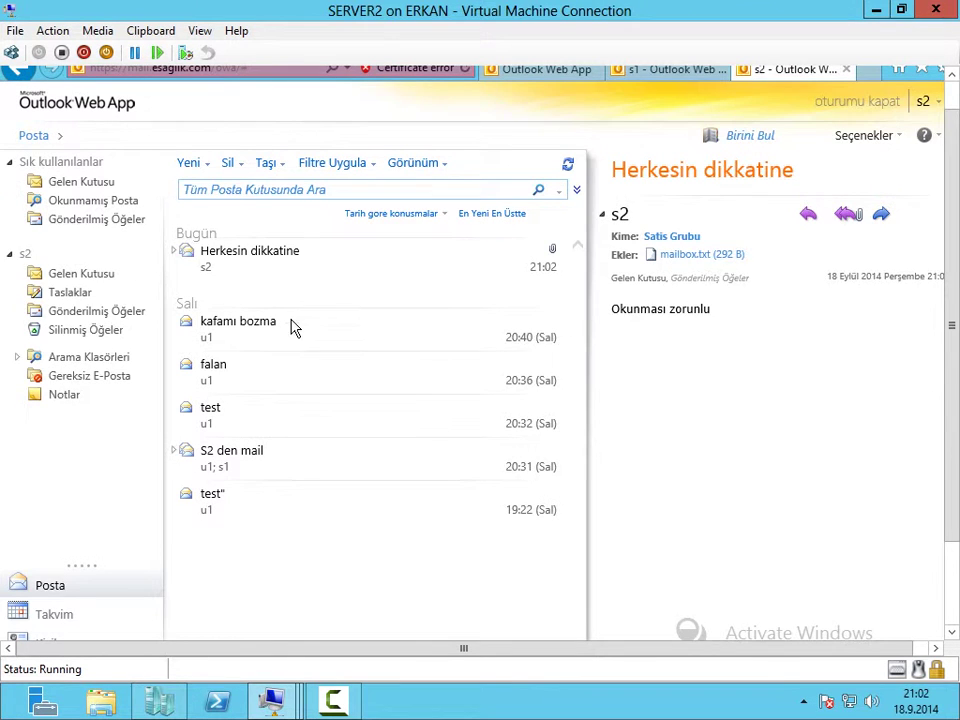
{"action": "left_click_drag", "start_coordinate": [957, 376], "coordinate": [953, 459]}
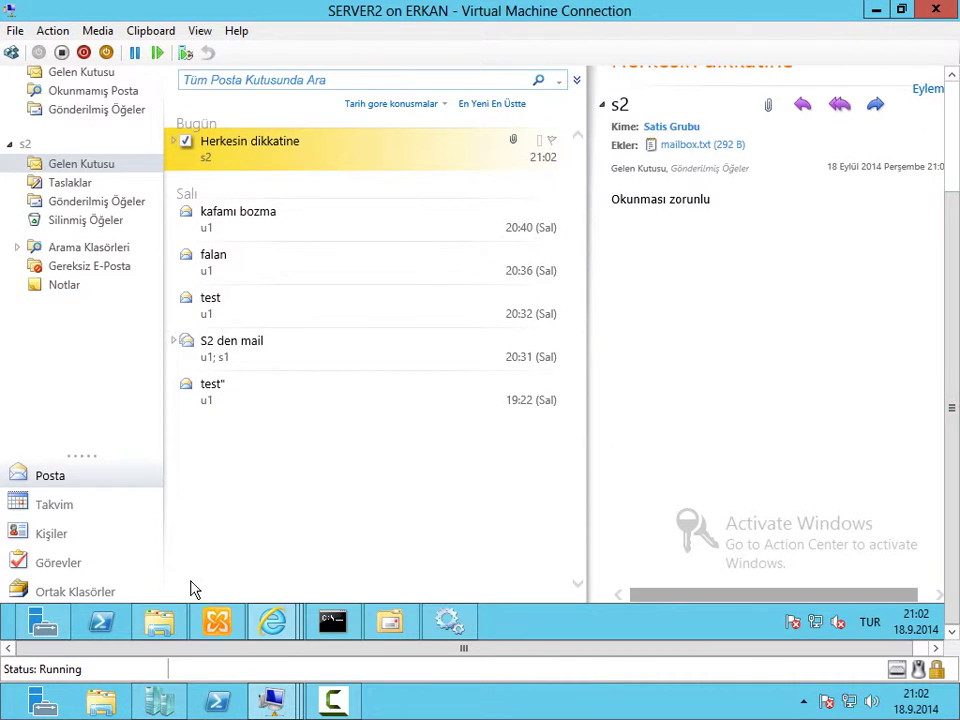
{"action": "left_click", "coordinate": [101, 593]}
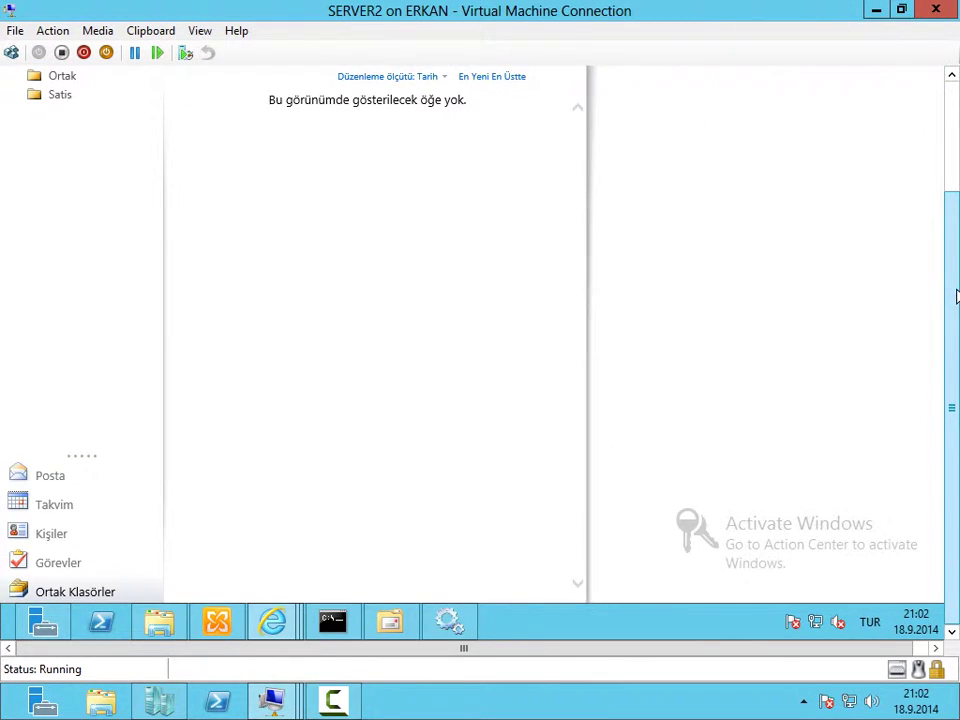
{"action": "left_click_drag", "start_coordinate": [957, 296], "coordinate": [956, 188]}
{"action": "left_click", "coordinate": [37, 233]}
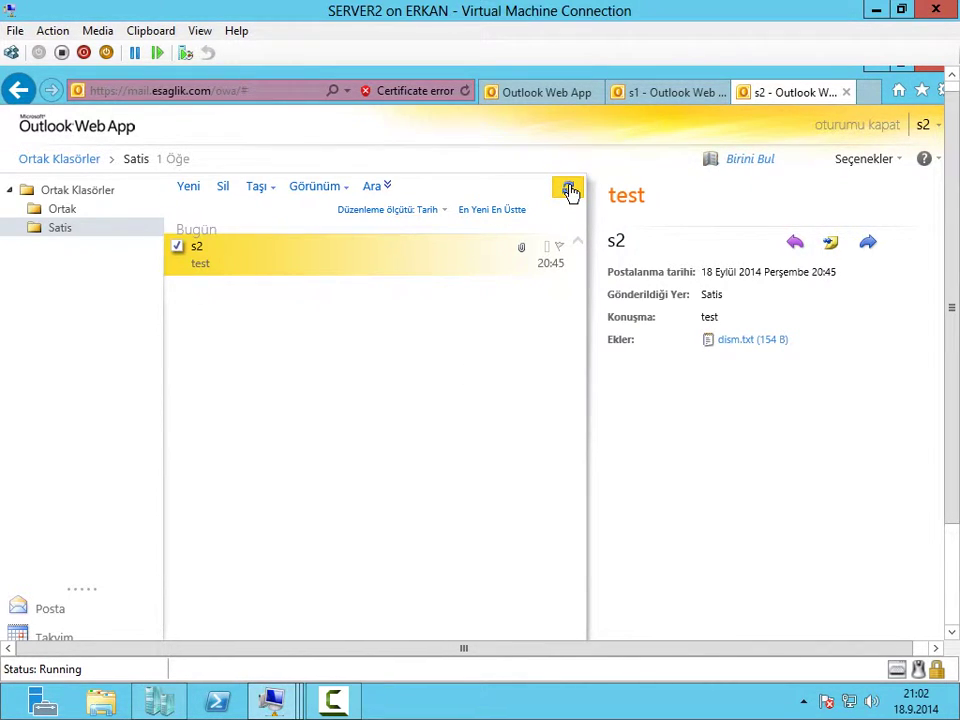
Switch to the Public Folder Management Console and review the Satis folder's group membership and general Exchange properties.
{"action": "left_click", "coordinate": [595, 93]}
{"action": "left_click_drag", "start_coordinate": [953, 170], "coordinate": [957, 305]}
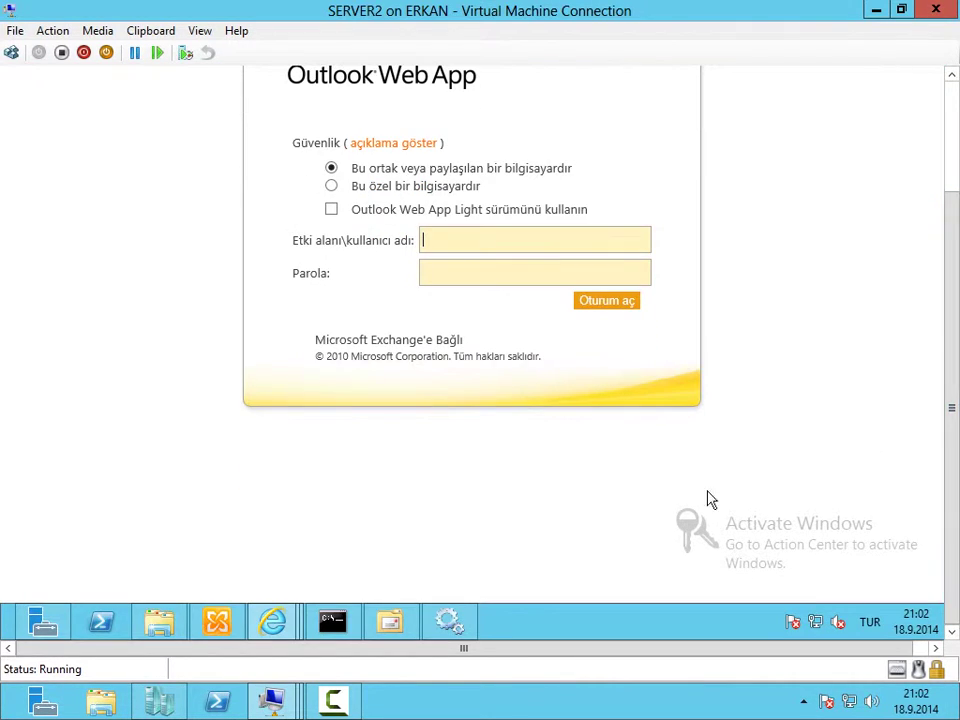
{"action": "left_click", "coordinate": [394, 628]}
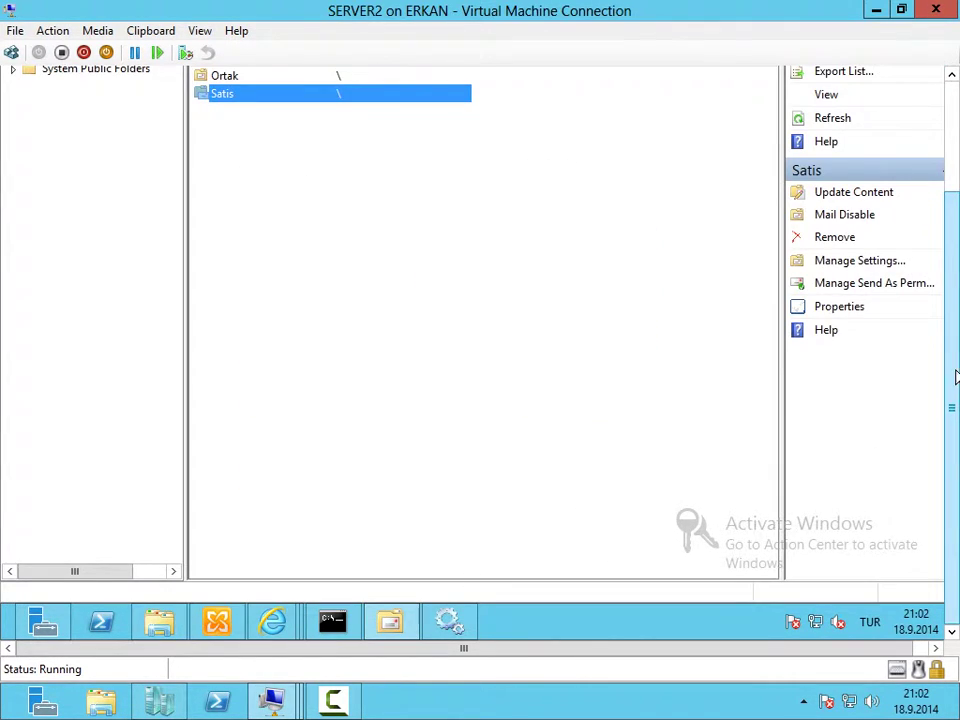
{"action": "left_click_drag", "start_coordinate": [955, 376], "coordinate": [955, 300]}
{"action": "right_click", "coordinate": [273, 188]}
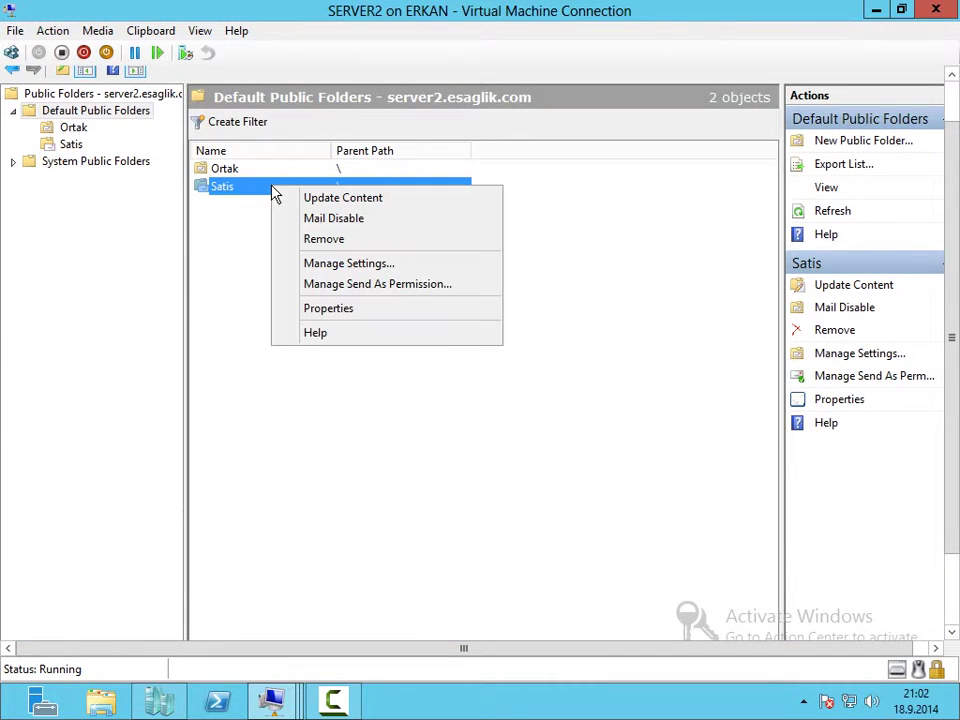
{"action": "left_click", "coordinate": [385, 318]}
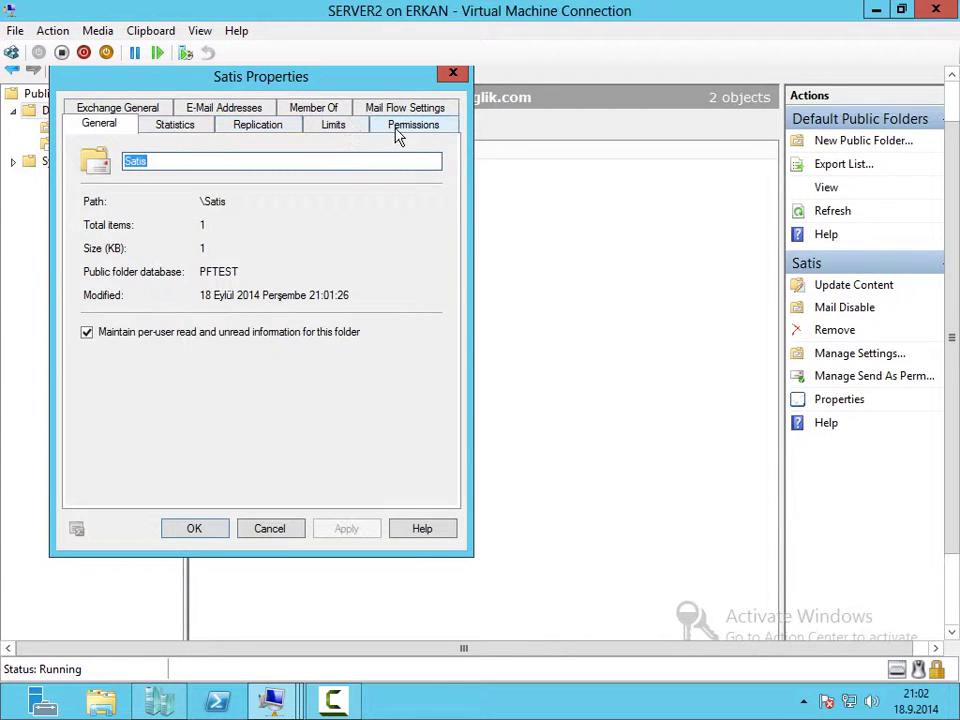
{"action": "left_click", "coordinate": [308, 107]}
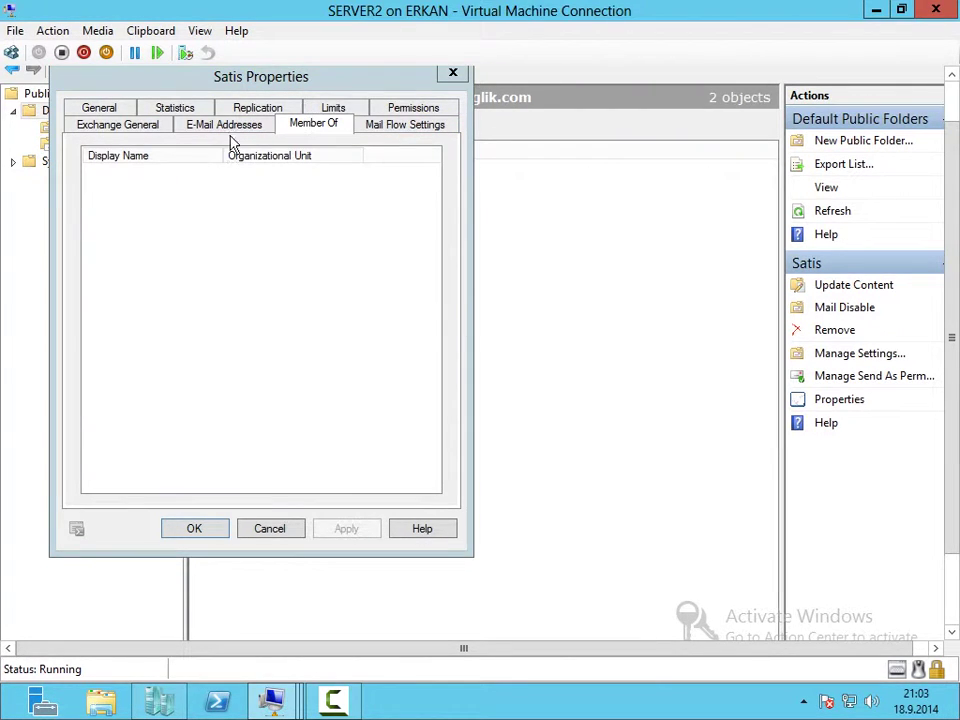
{"action": "left_click", "coordinate": [112, 125]}
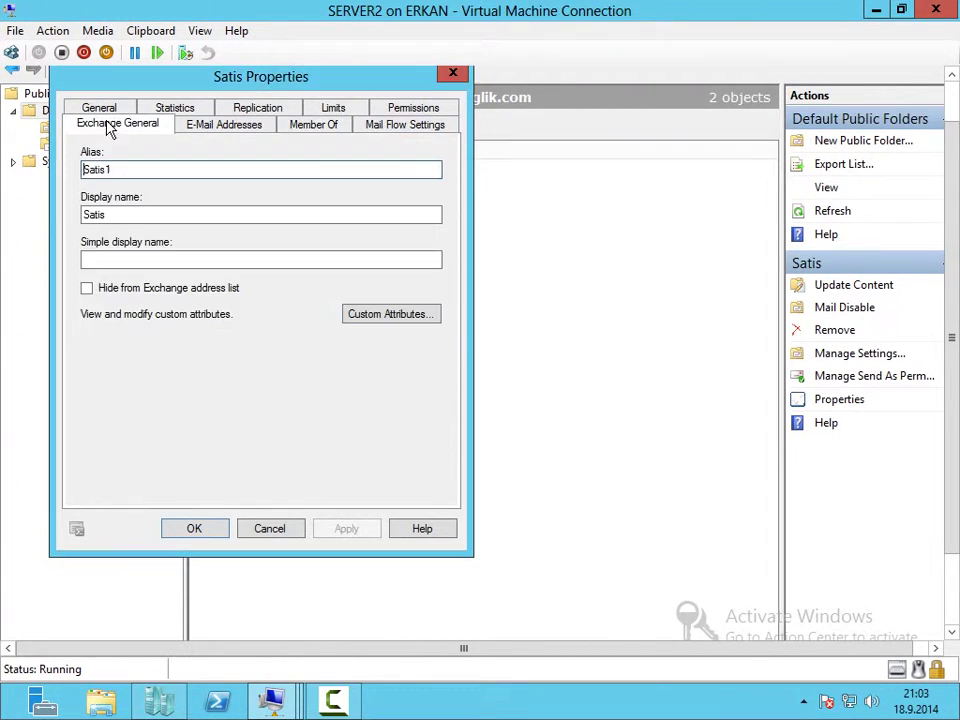
{"action": "left_click", "coordinate": [453, 74]}
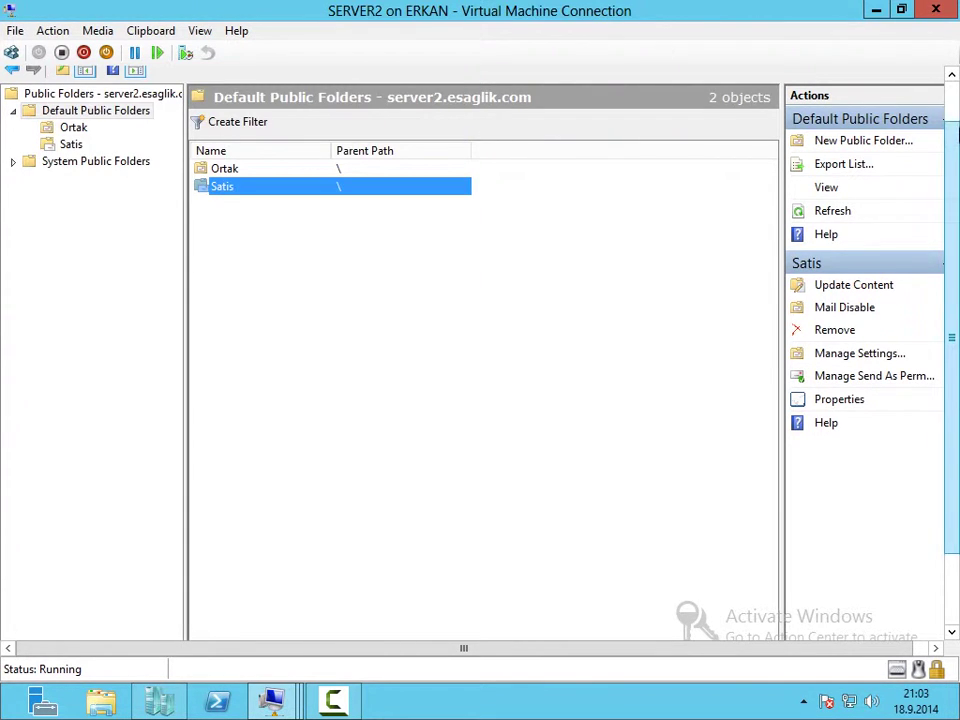
On SERVER1, change Satis Grubu in Active Directory Users and Computers to a distribution group with universal scope.
{"action": "left_click_drag", "start_coordinate": [955, 145], "coordinate": [954, 236]}
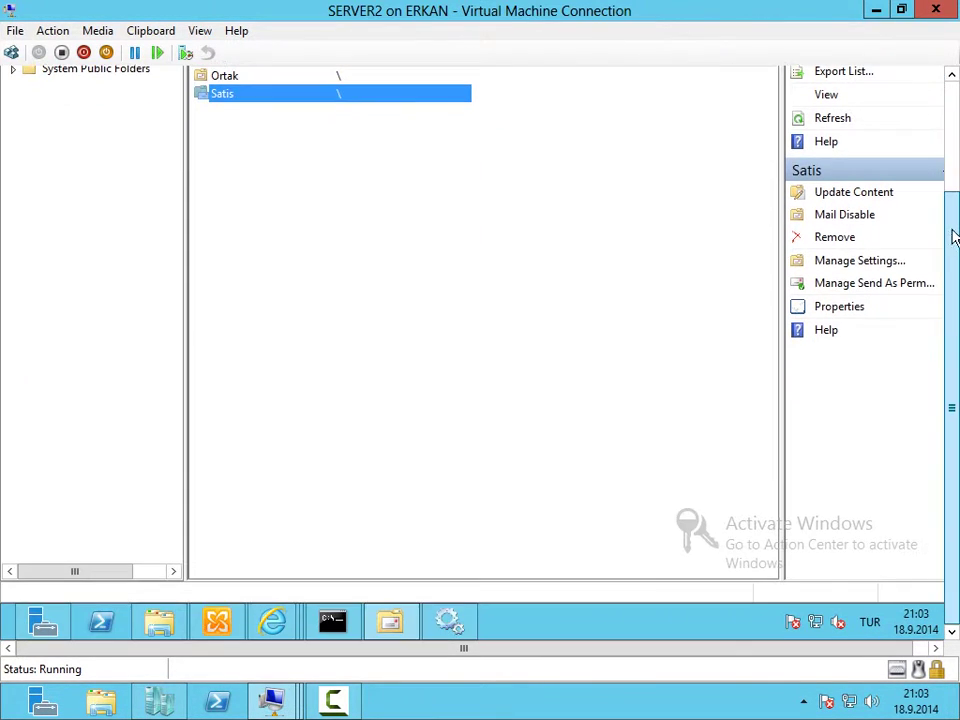
{"action": "left_click", "coordinate": [228, 625]}
{"action": "scroll", "coordinate": [940, 315], "scroll_direction": "up", "scroll_amount": 3}
{"action": "scroll", "coordinate": [940, 400], "scroll_direction": "down", "scroll_amount": 3}
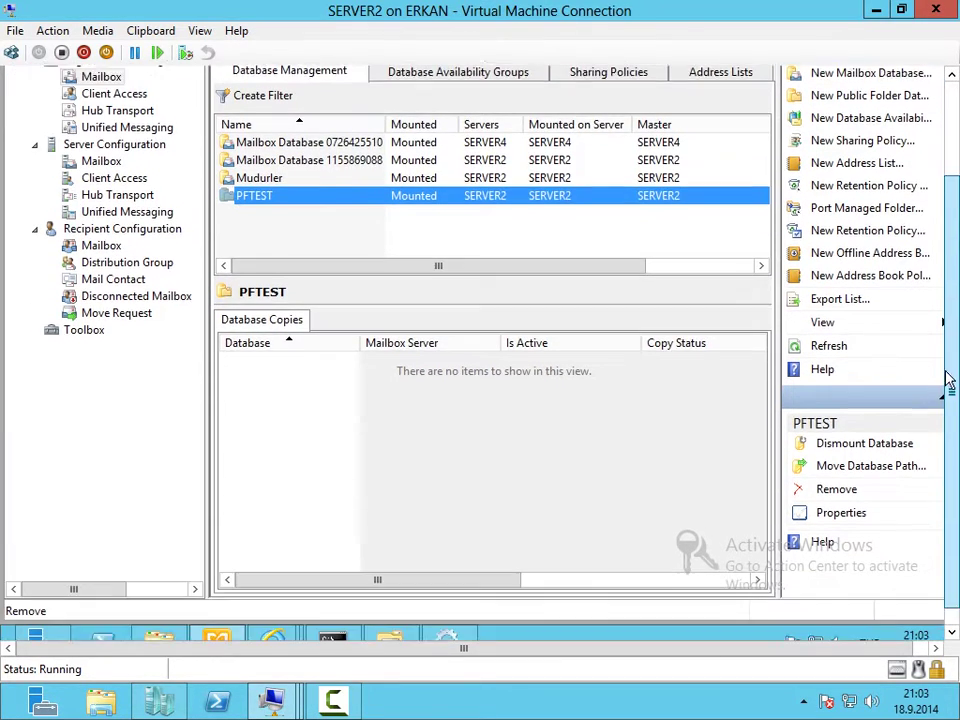
{"action": "mouse_move", "coordinate": [290, 703]}
{"action": "left_click", "coordinate": [154, 615]}
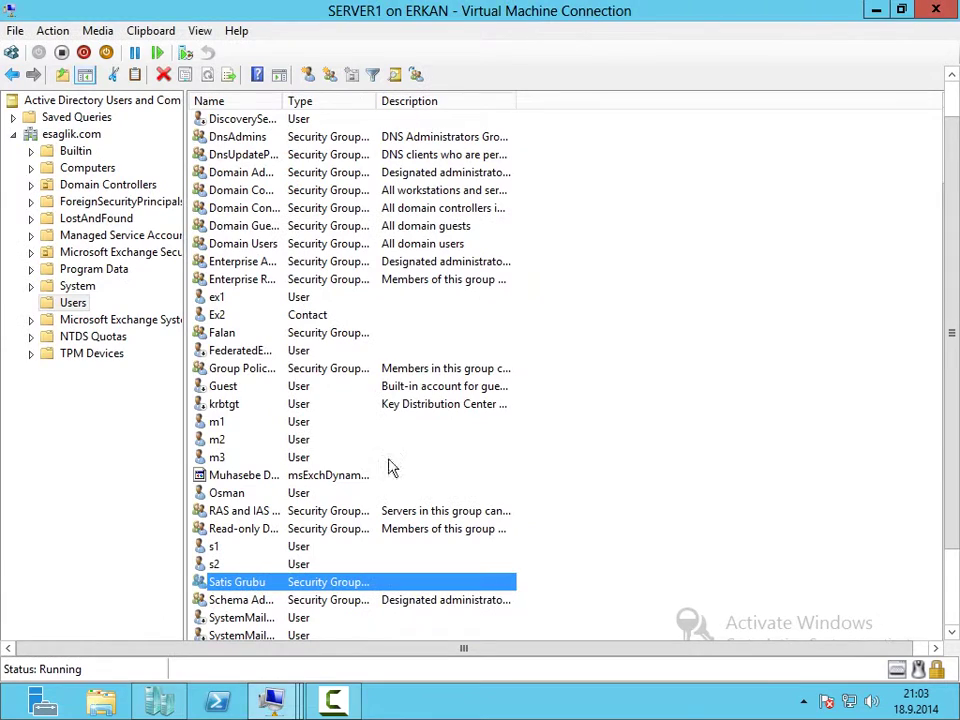
{"action": "right_click", "coordinate": [237, 590]}
{"action": "left_click", "coordinate": [311, 546]}
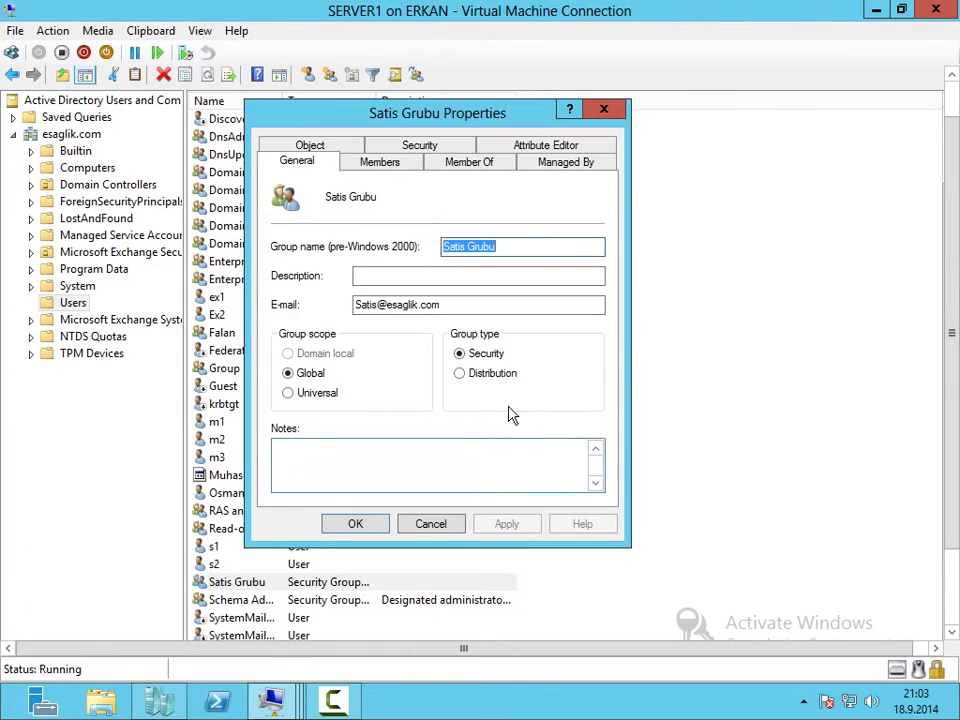
{"action": "left_click", "coordinate": [498, 374]}
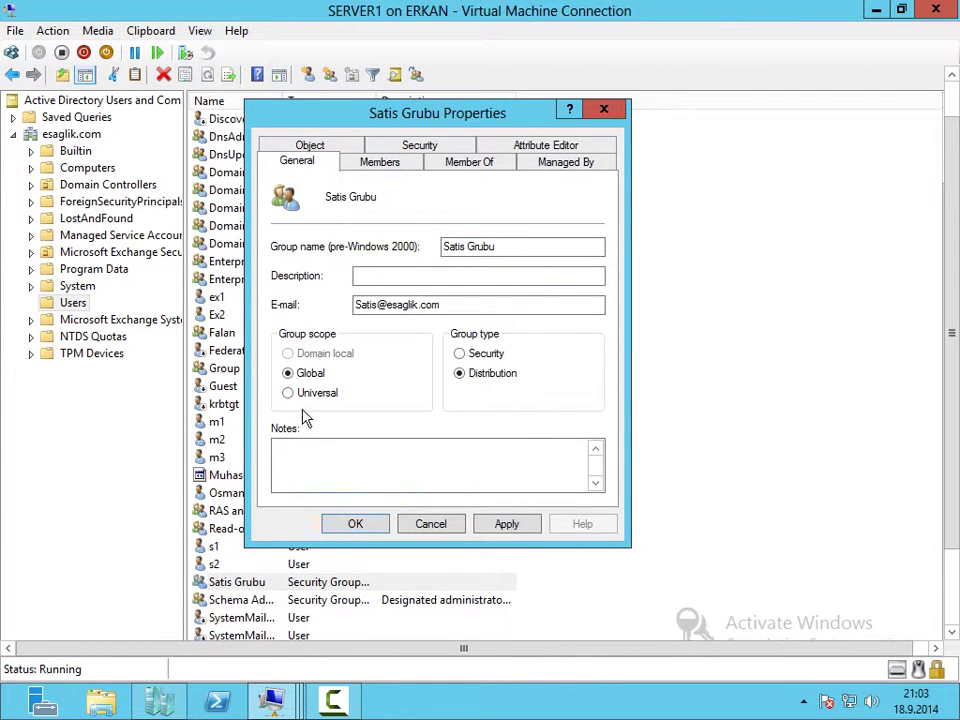
{"action": "left_click", "coordinate": [305, 393]}
{"action": "left_click", "coordinate": [362, 527]}
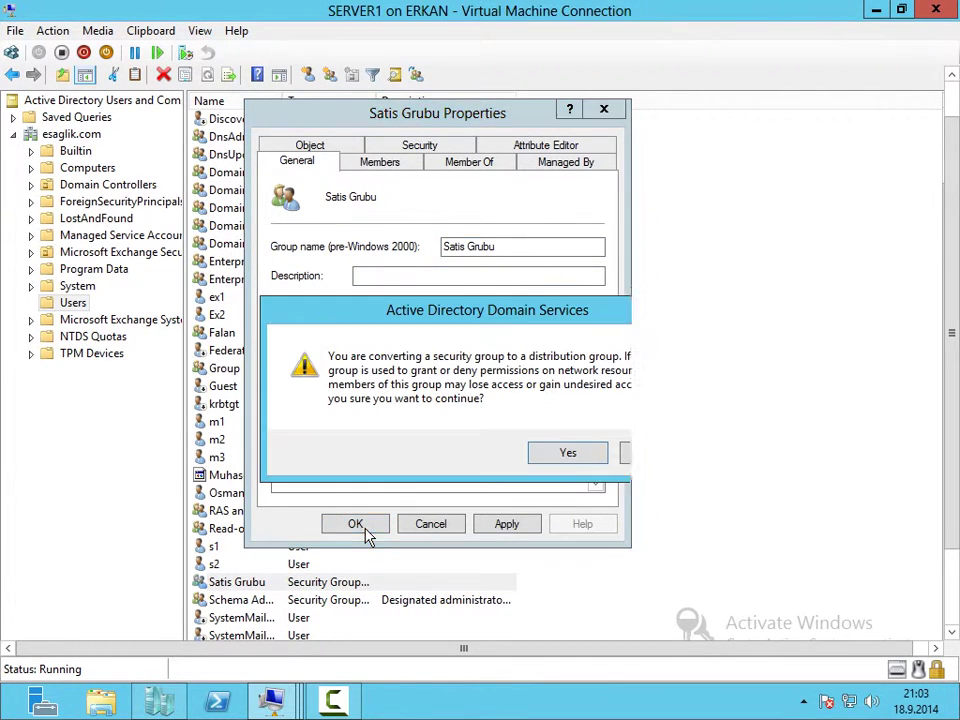
{"action": "left_click", "coordinate": [574, 454]}
Return to the Public Folder Management Console on SERVER2 and look at the Satis folder's general properties.
{"action": "left_click_drag", "start_coordinate": [956, 285], "coordinate": [955, 407]}
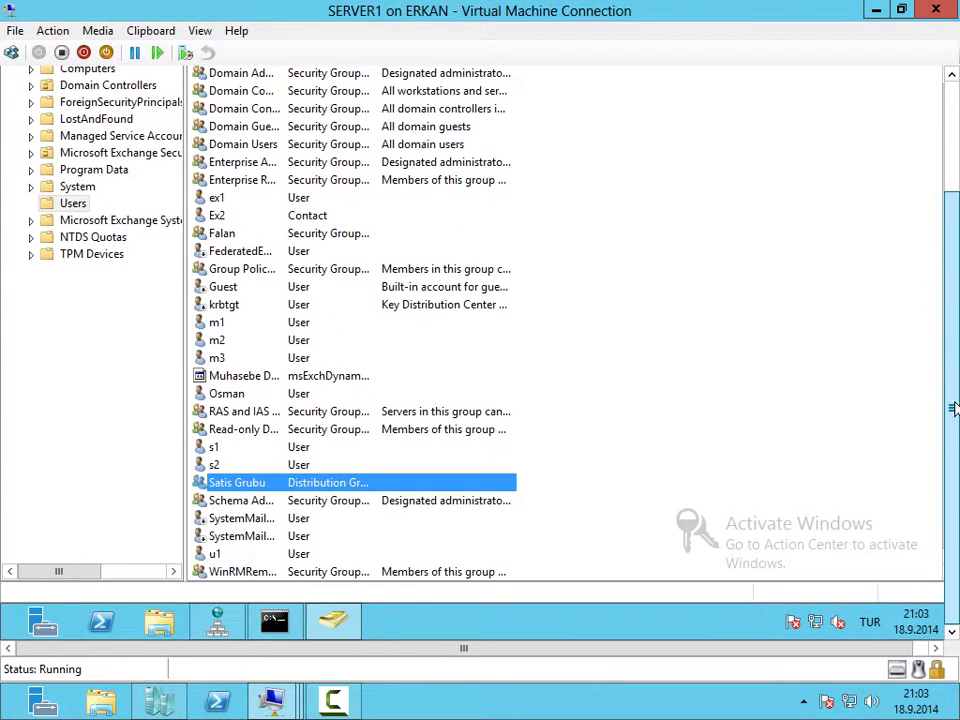
{"action": "left_click", "coordinate": [350, 628]}
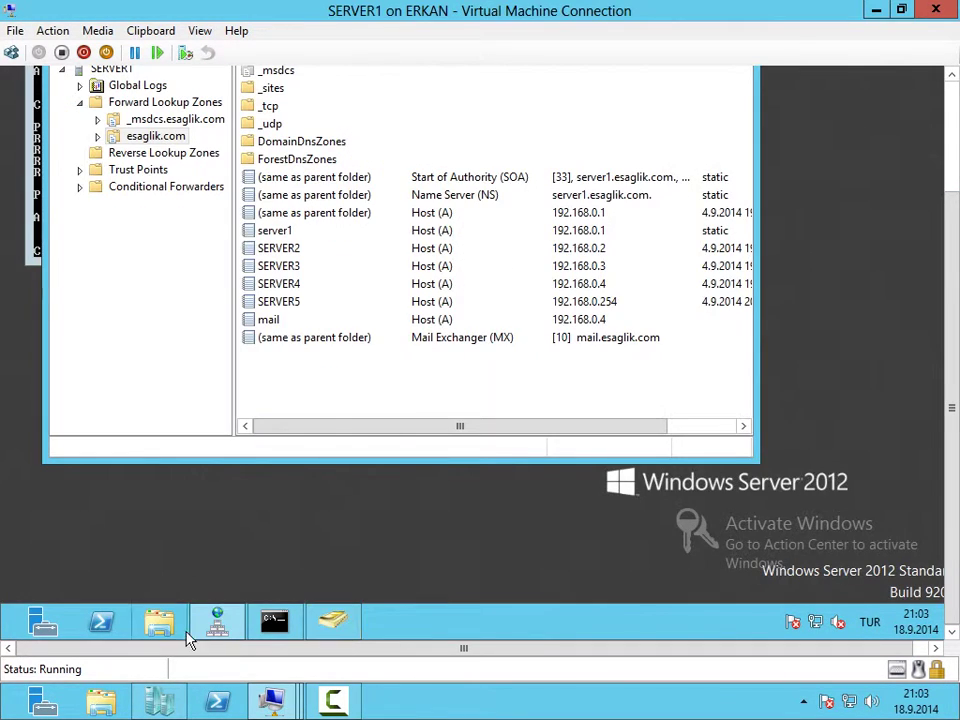
{"action": "left_click", "coordinate": [272, 703]}
{"action": "left_click", "coordinate": [332, 557]}
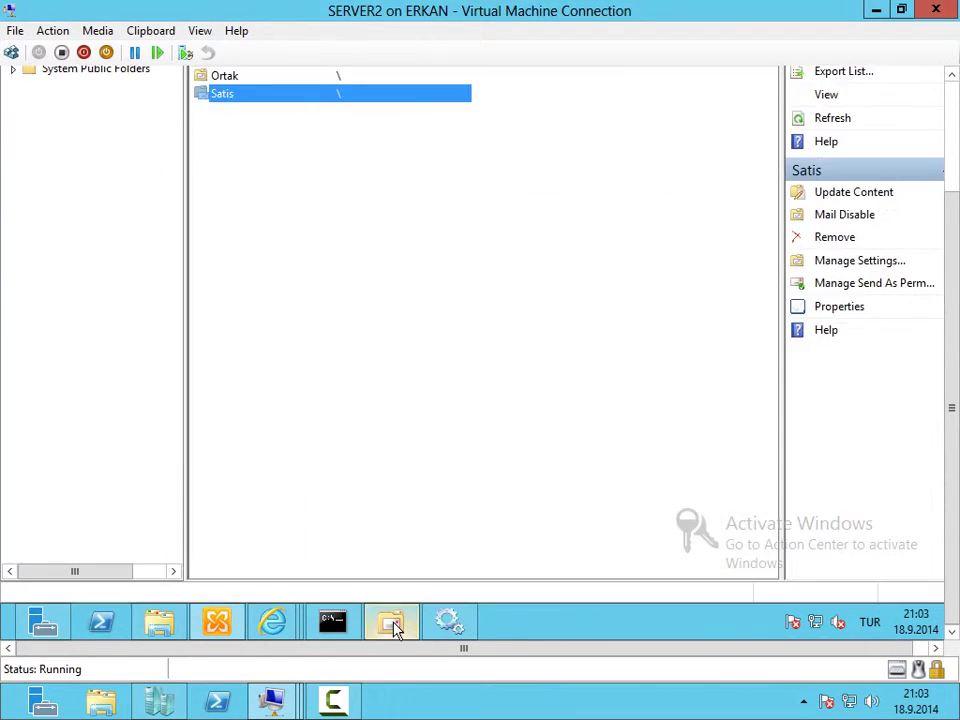
{"action": "right_click", "coordinate": [222, 93]}
{"action": "left_click", "coordinate": [303, 238]}
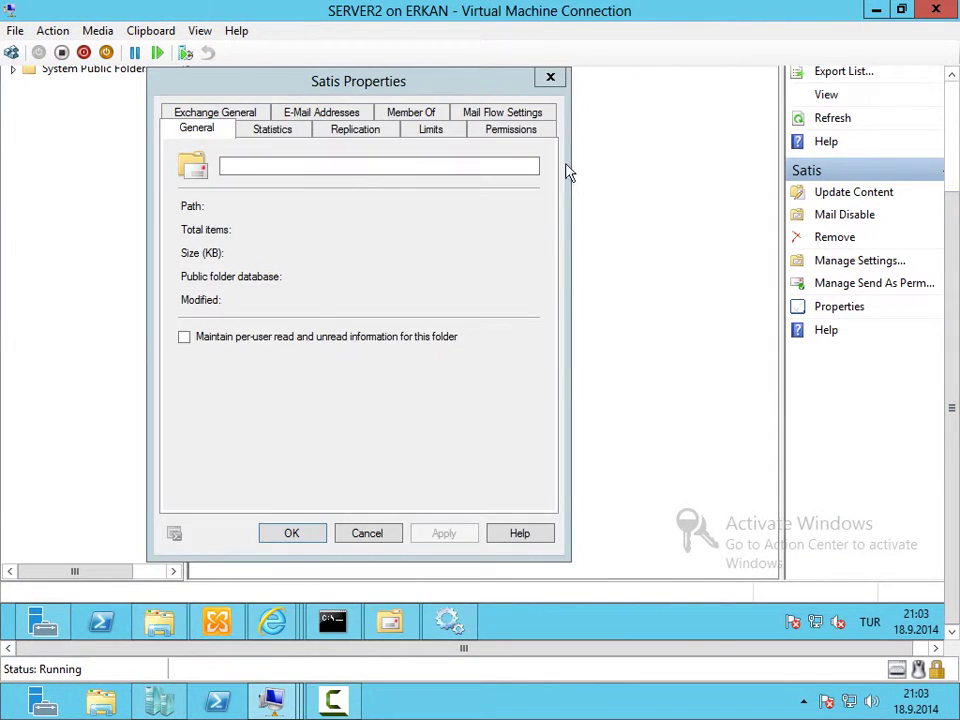
{"action": "left_click", "coordinate": [546, 82]}
Reopen the Satis folder's properties and review its storage quota, deleted item retention and age limit settings.
{"action": "left_click", "coordinate": [222, 95]}
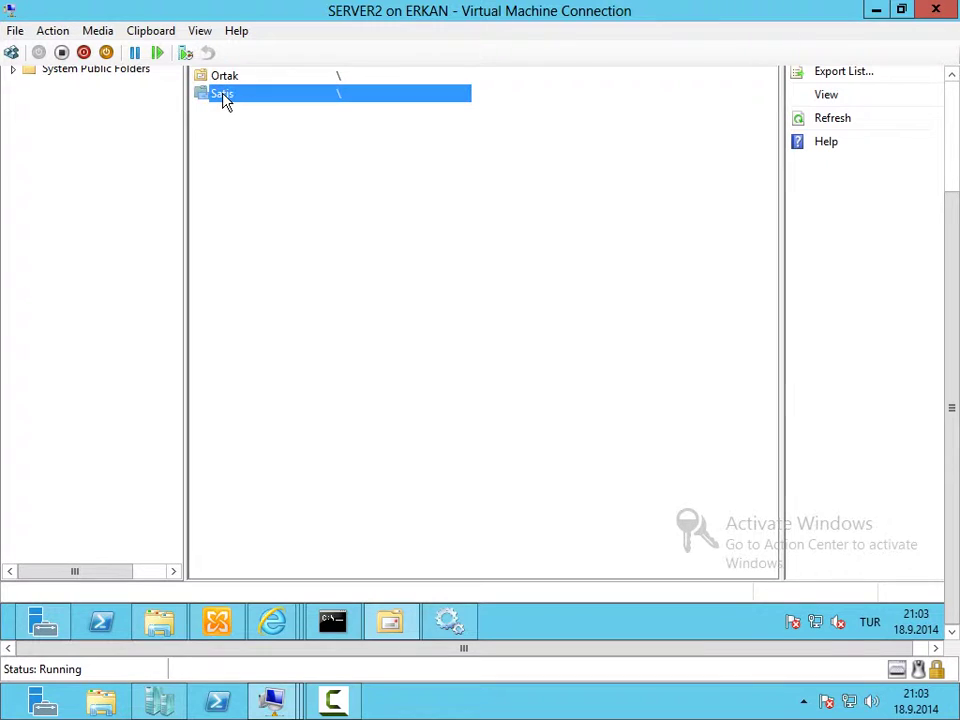
{"action": "right_click", "coordinate": [224, 95]}
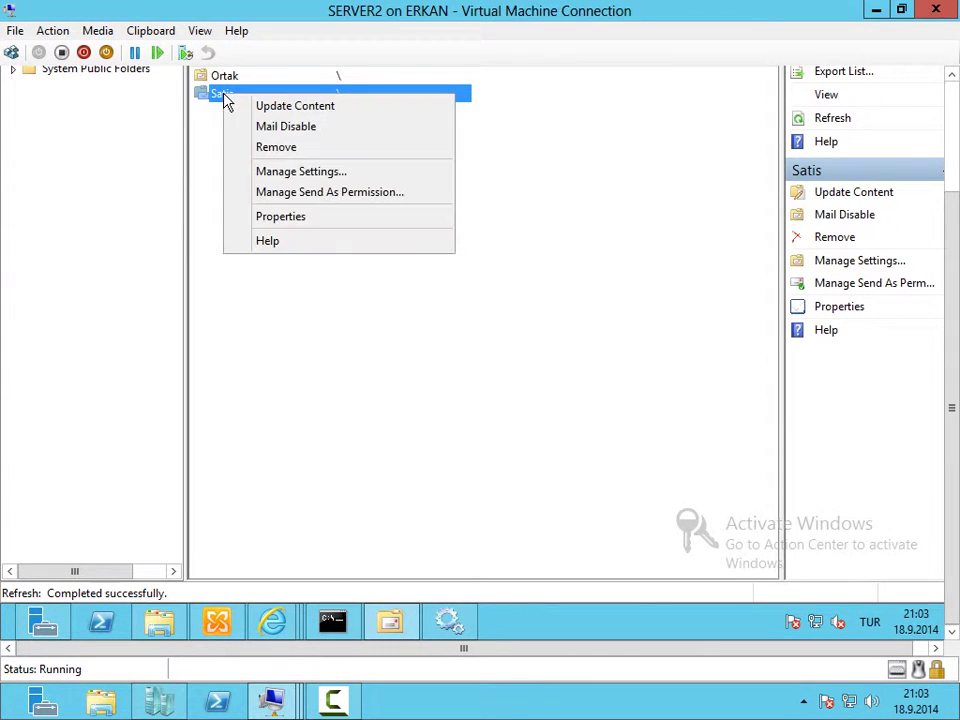
{"action": "left_click", "coordinate": [272, 146]}
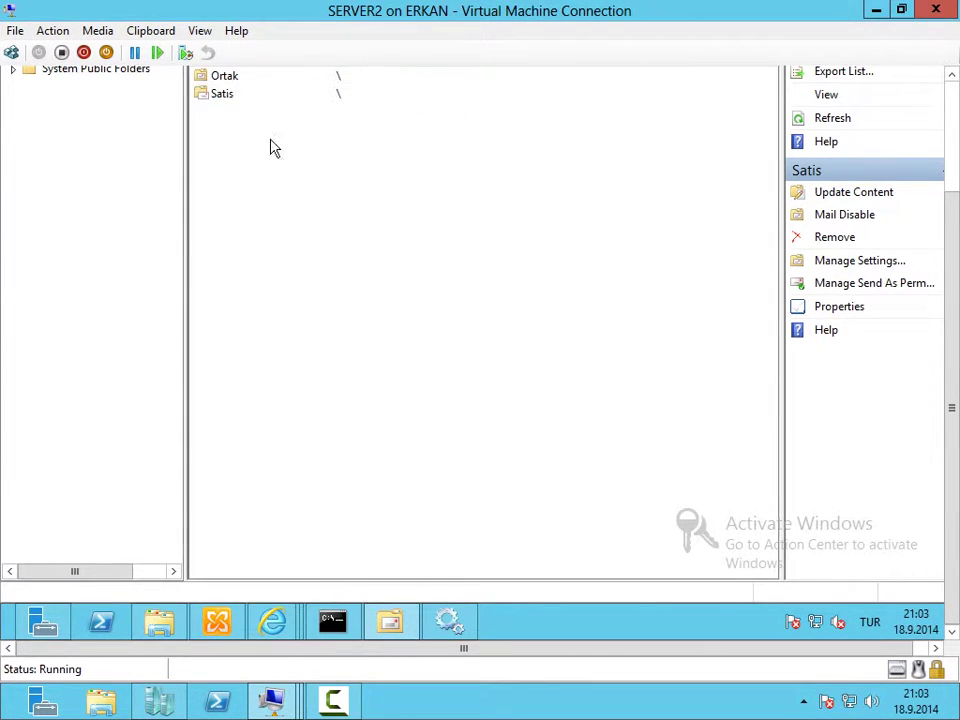
{"action": "right_click", "coordinate": [229, 94]}
{"action": "left_click", "coordinate": [303, 218]}
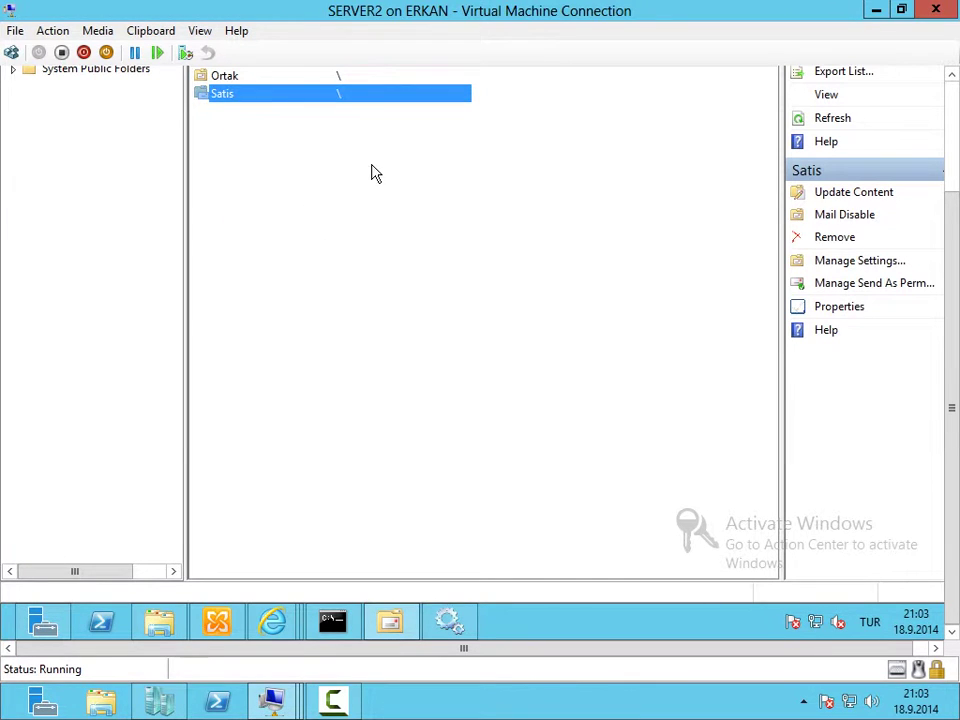
{"action": "scroll", "coordinate": [953, 240], "scroll_direction": "up", "scroll_amount": 3}
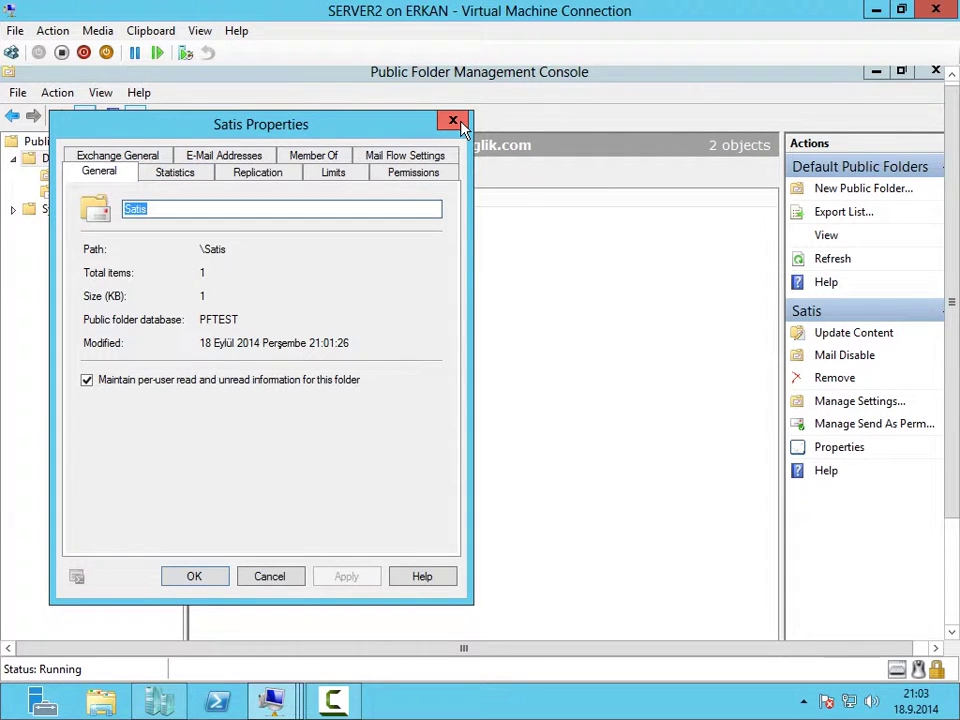
{"action": "left_click", "coordinate": [350, 176]}
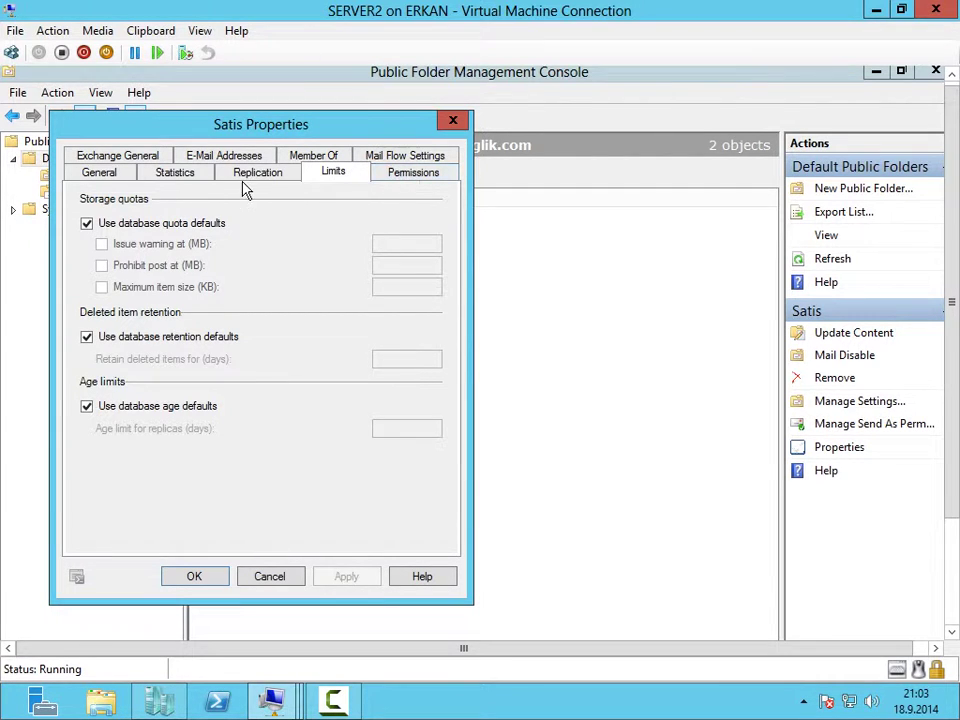
{"action": "left_click", "coordinate": [272, 578]}
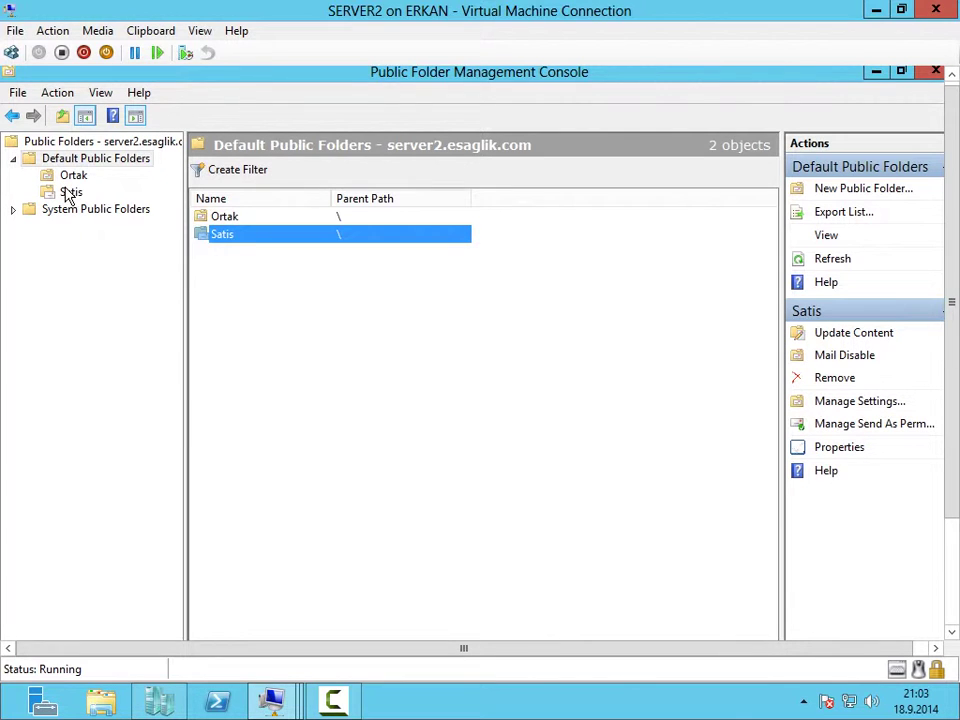
Examine the permissions granted to Satis Grubu on the Satis public folder, leaving them as they are.
{"action": "right_click", "coordinate": [222, 234]}
{"action": "left_click", "coordinate": [478, 427]}
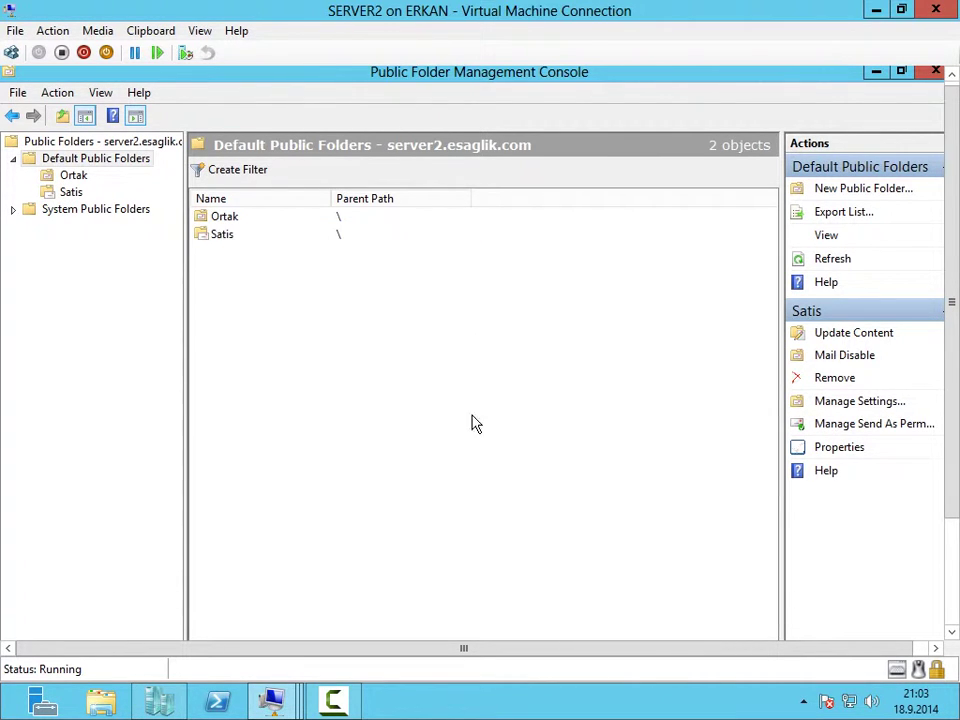
{"action": "left_click", "coordinate": [279, 237]}
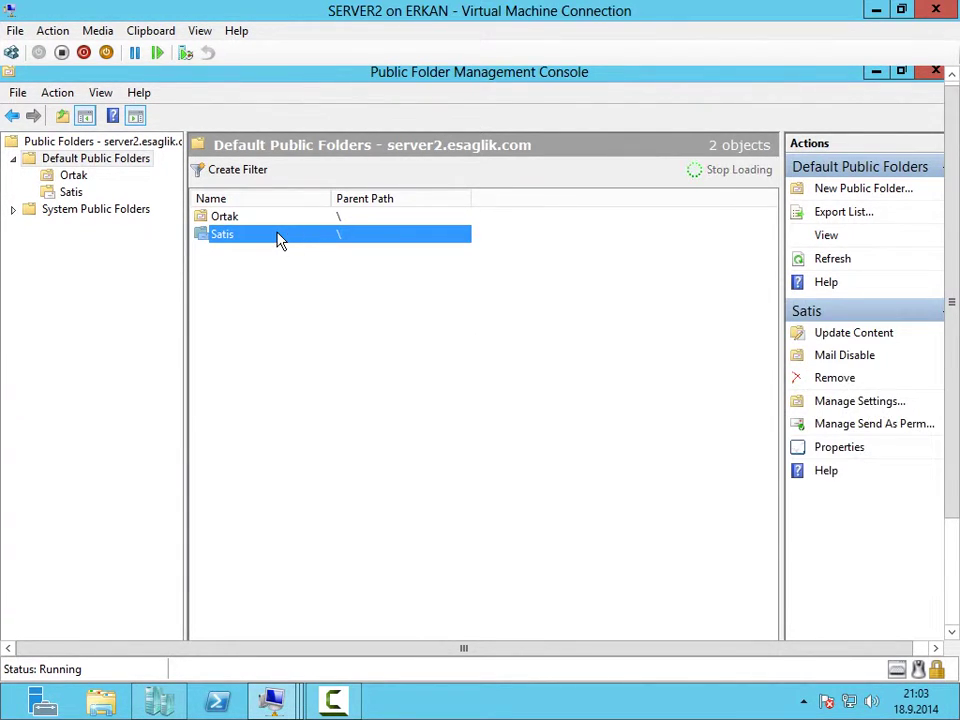
{"action": "right_click", "coordinate": [279, 237]}
{"action": "left_click", "coordinate": [384, 356]}
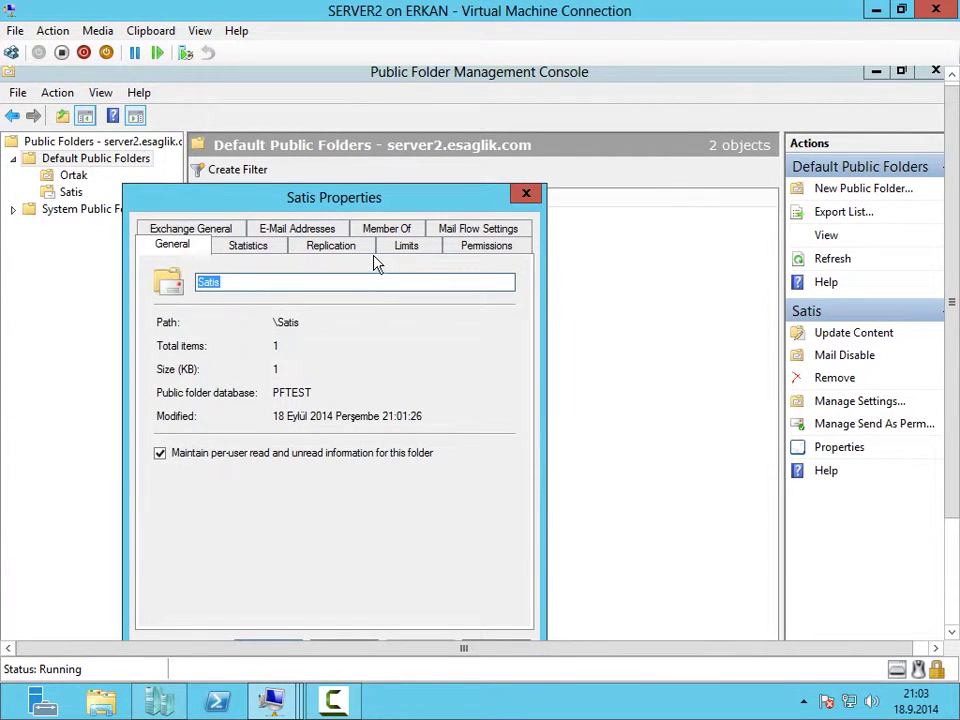
{"action": "left_click", "coordinate": [471, 250]}
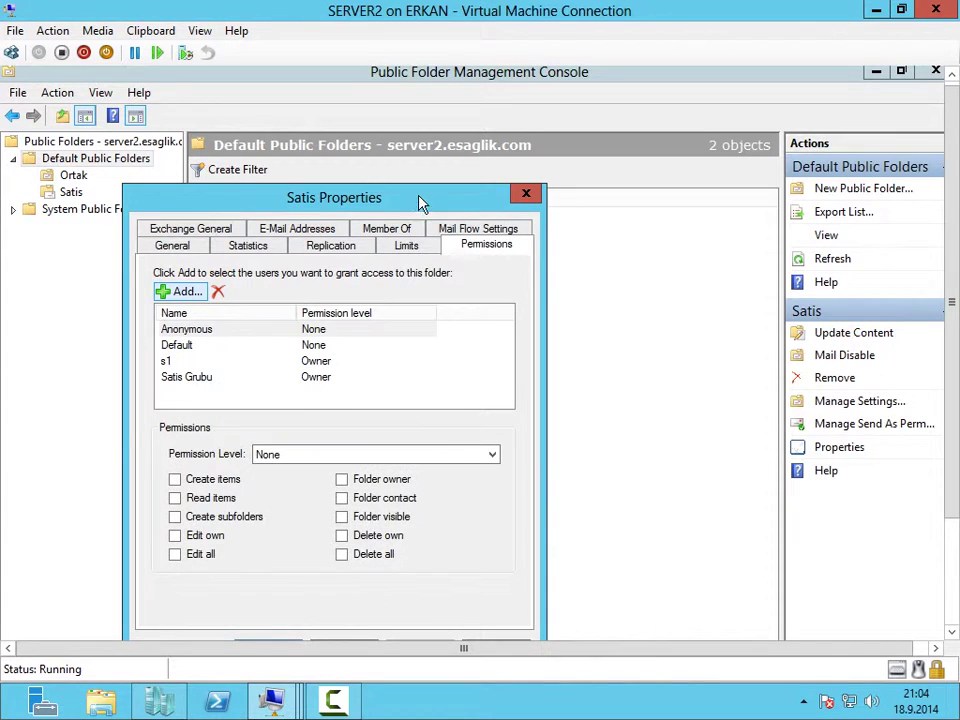
{"action": "left_click_drag", "start_coordinate": [420, 200], "coordinate": [541, 133]}
{"action": "left_click", "coordinate": [325, 313]}
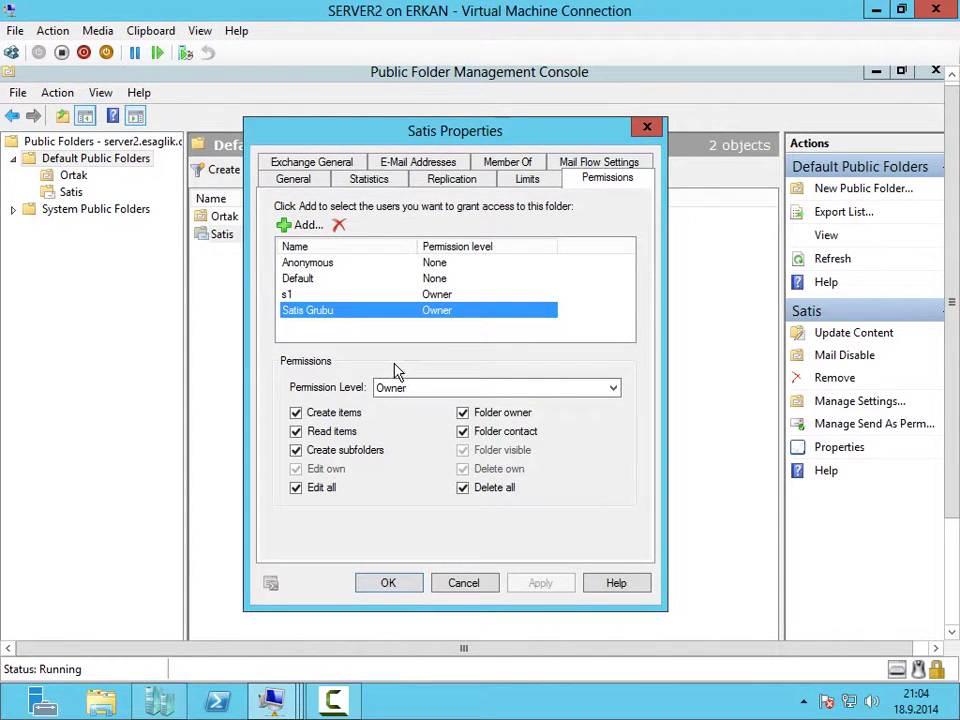
{"action": "left_click", "coordinate": [463, 582]}
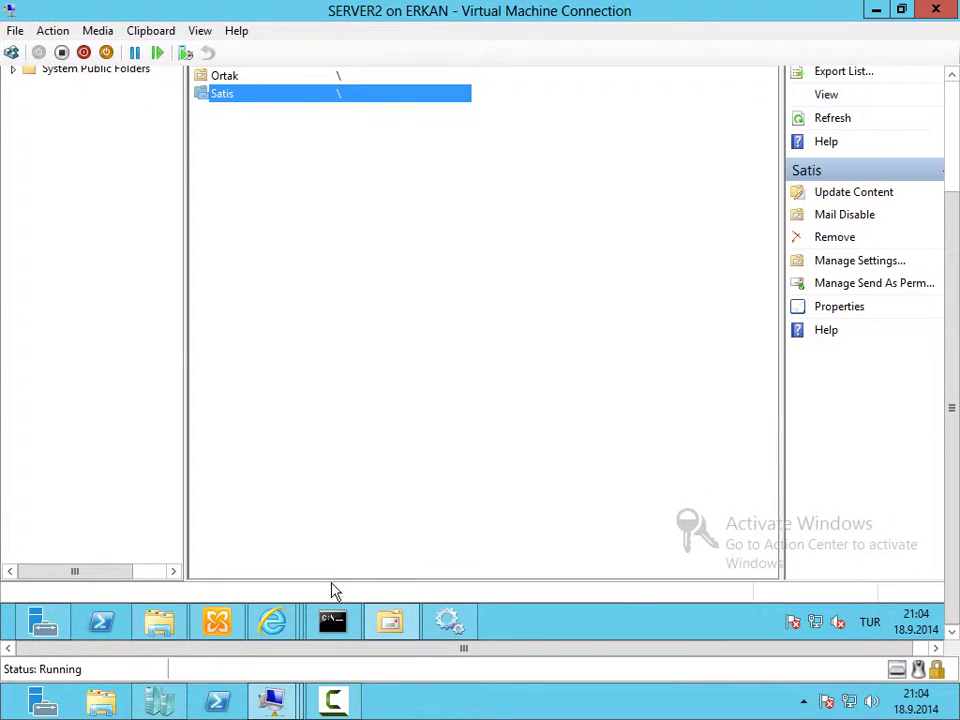
Switch to s1's Outlook Web App mailbox and start a new message to Satis Grubu with the subject "test".
{"action": "left_click", "coordinate": [285, 615]}
{"action": "left_click", "coordinate": [362, 520]}
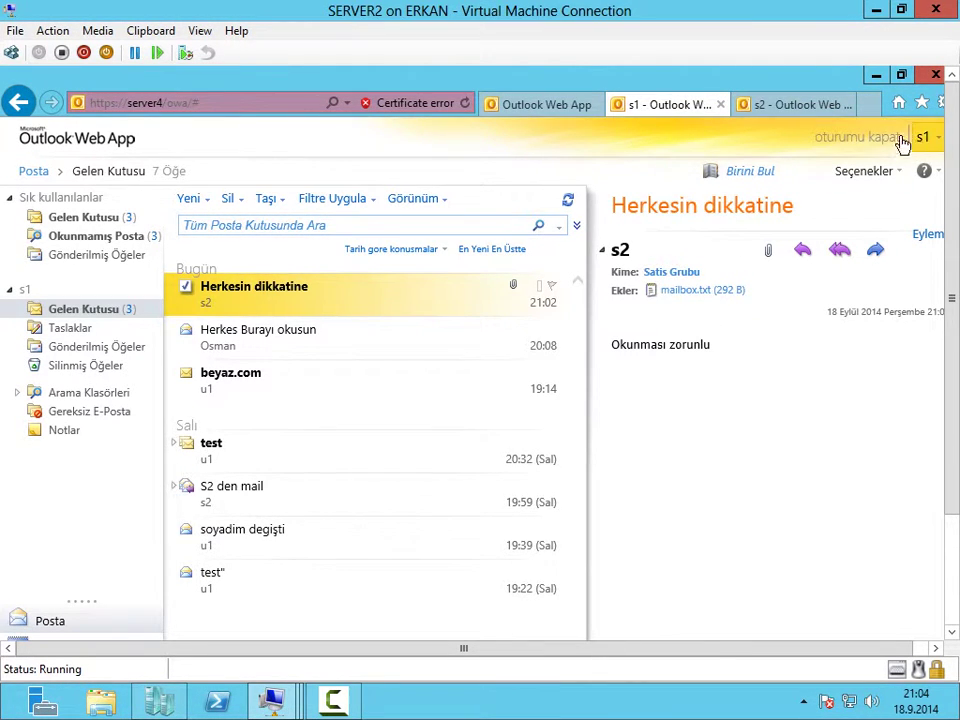
{"action": "left_click", "coordinate": [186, 198]}
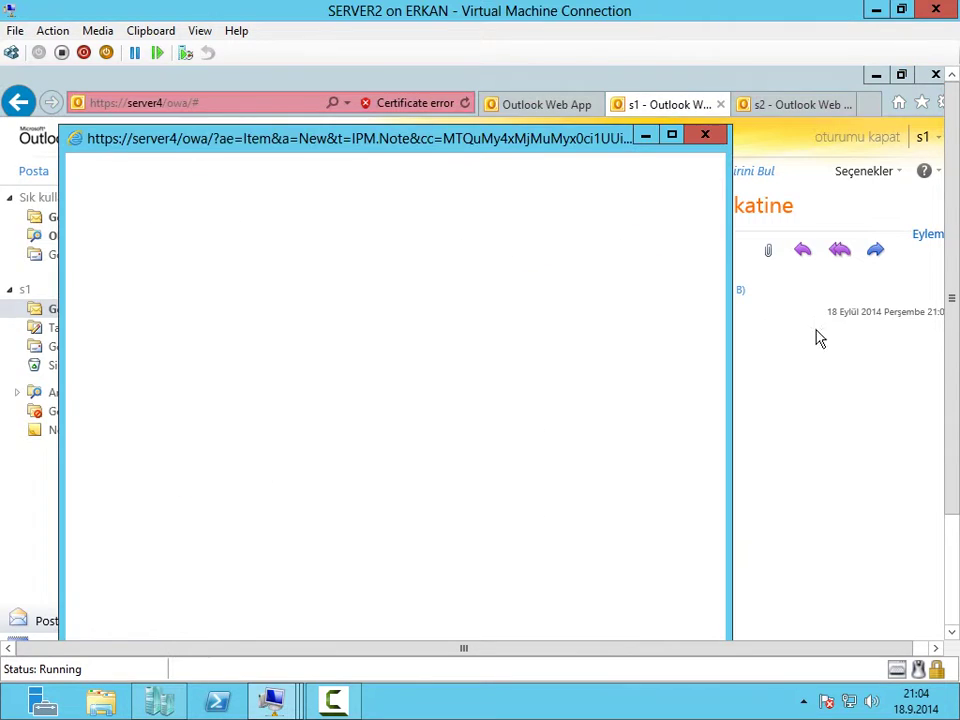
{"action": "left_click_drag", "start_coordinate": [494, 148], "coordinate": [522, 123]}
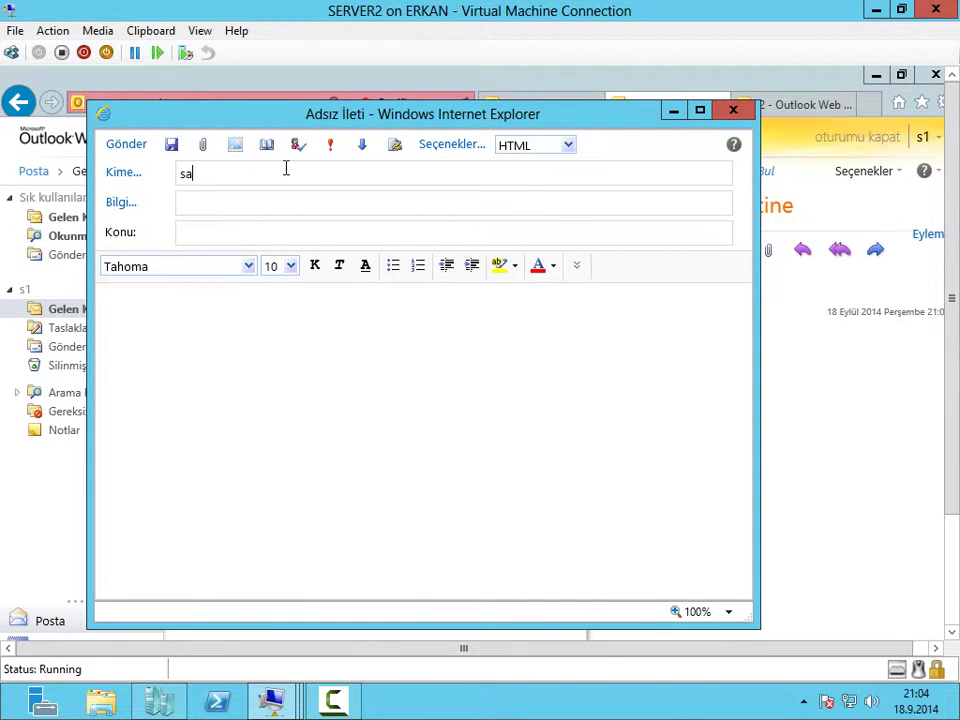
{"action": "key", "text": "ctrl+k"}
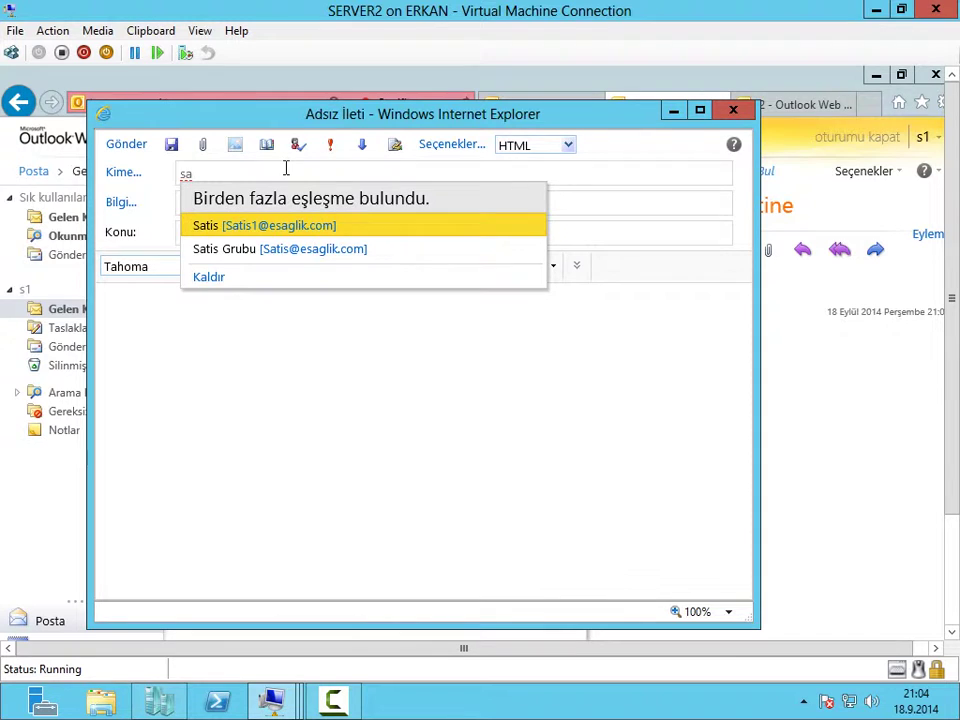
{"action": "left_click", "coordinate": [236, 250]}
{"action": "type", "text": "test"}
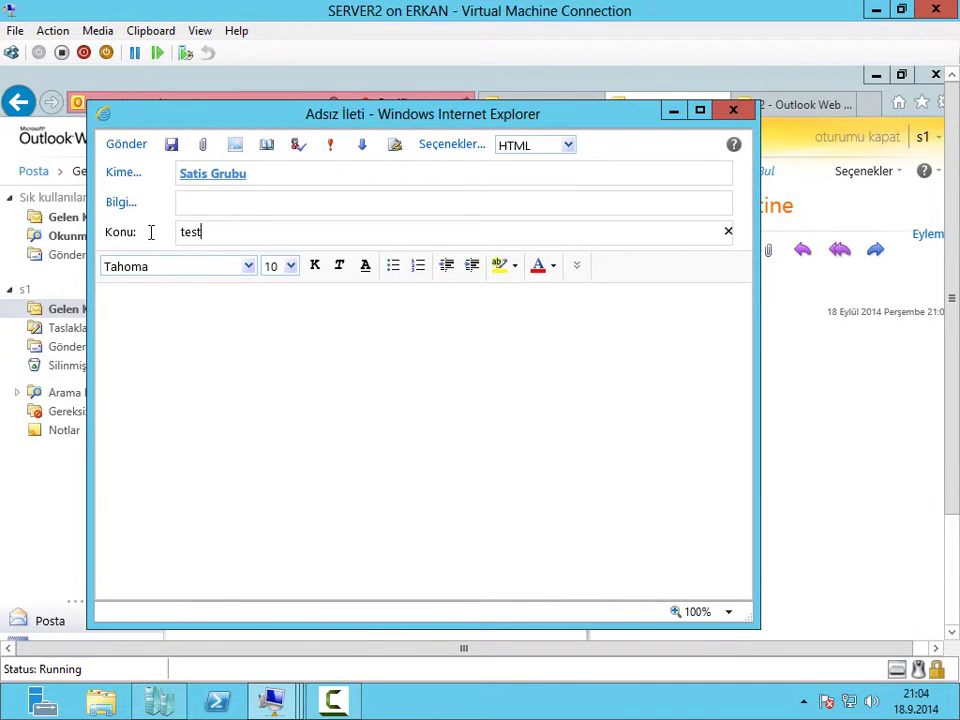
Attach mailbox.txt from the Exchange folder to the message, write "okunmalı" as the body, and send it.
{"action": "left_click", "coordinate": [202, 144]}
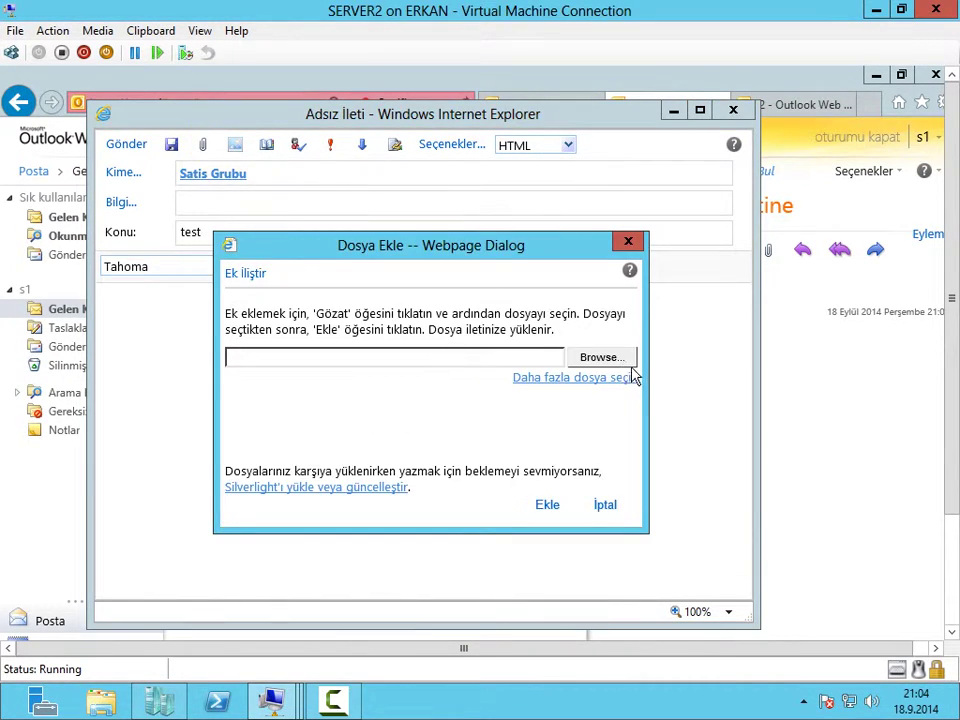
{"action": "left_click", "coordinate": [626, 364]}
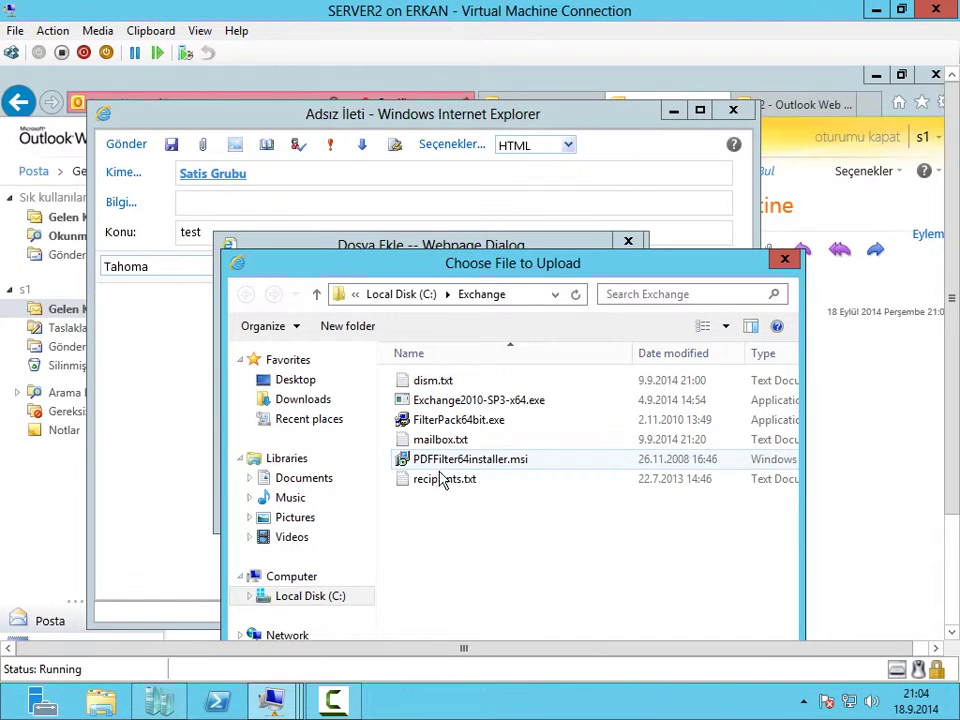
{"action": "left_click", "coordinate": [441, 440]}
{"action": "left_click_drag", "start_coordinate": [723, 262], "coordinate": [720, 128]}
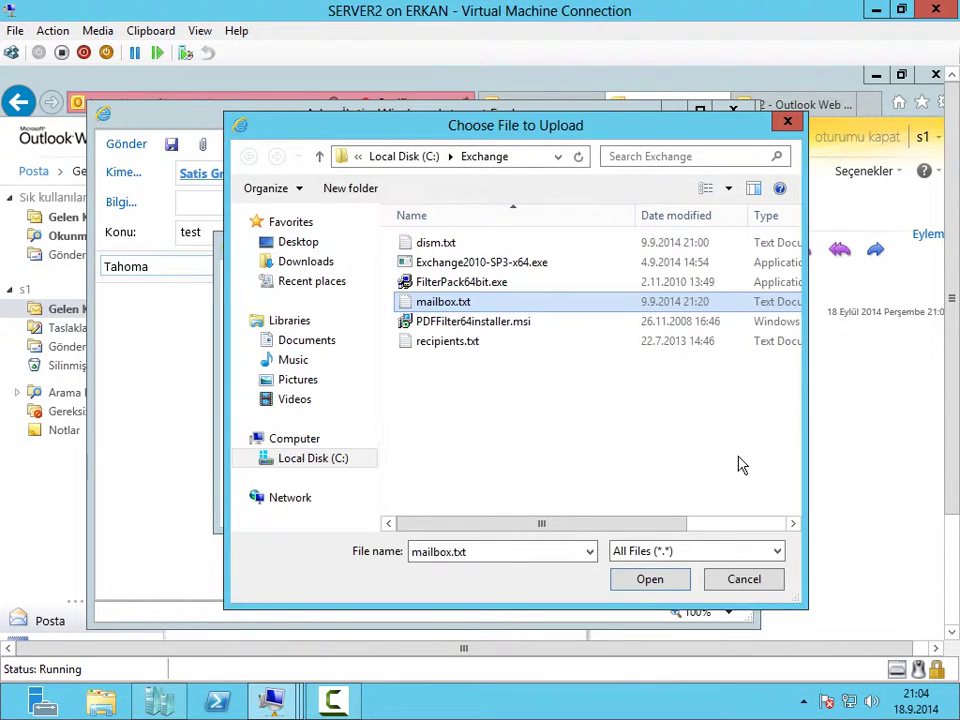
{"action": "left_click", "coordinate": [640, 582]}
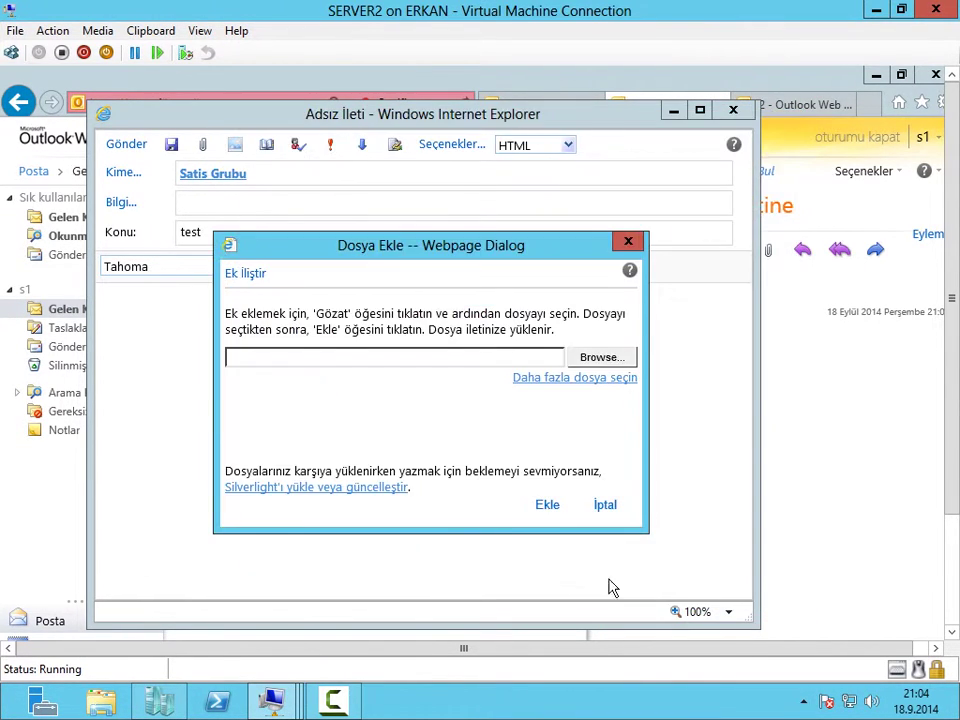
{"action": "left_click", "coordinate": [546, 506]}
{"action": "left_click", "coordinate": [240, 348]}
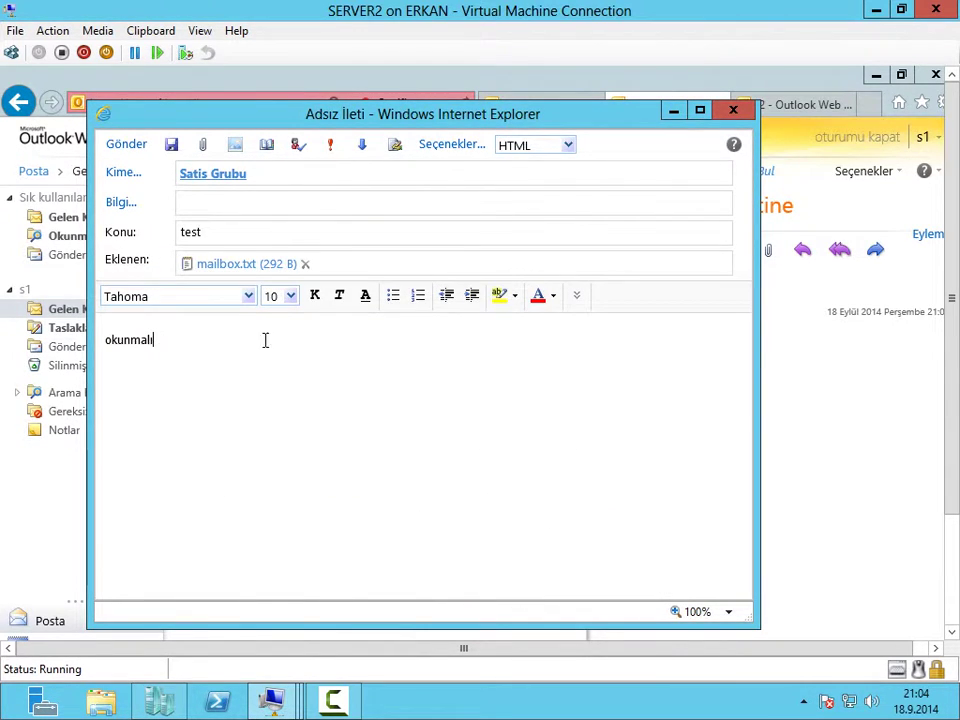
{"action": "left_click", "coordinate": [135, 150]}
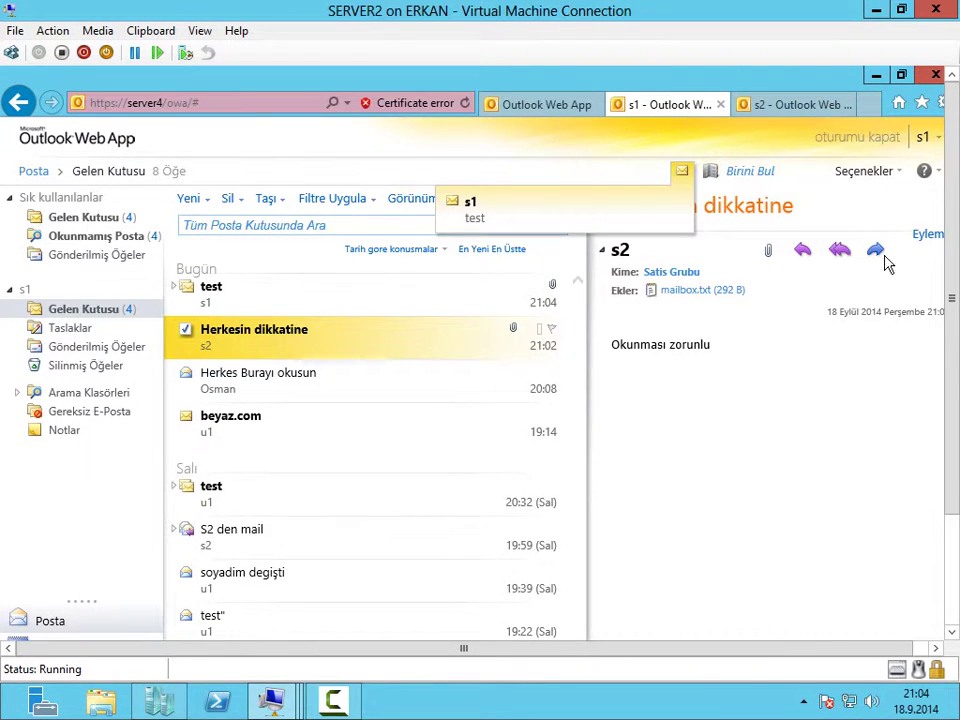
Open the Satis public folder in Outlook Web App and check whether the message sent to the group has arrived.
{"action": "left_click_drag", "start_coordinate": [955, 204], "coordinate": [955, 314]}
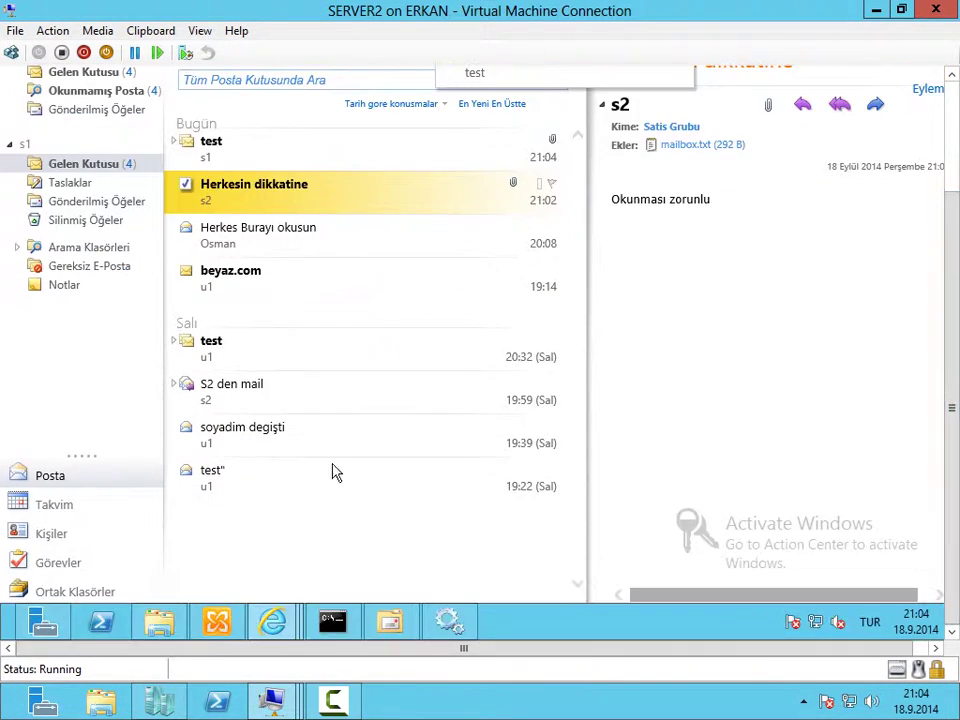
{"action": "left_click", "coordinate": [100, 594]}
{"action": "left_click", "coordinate": [63, 97]}
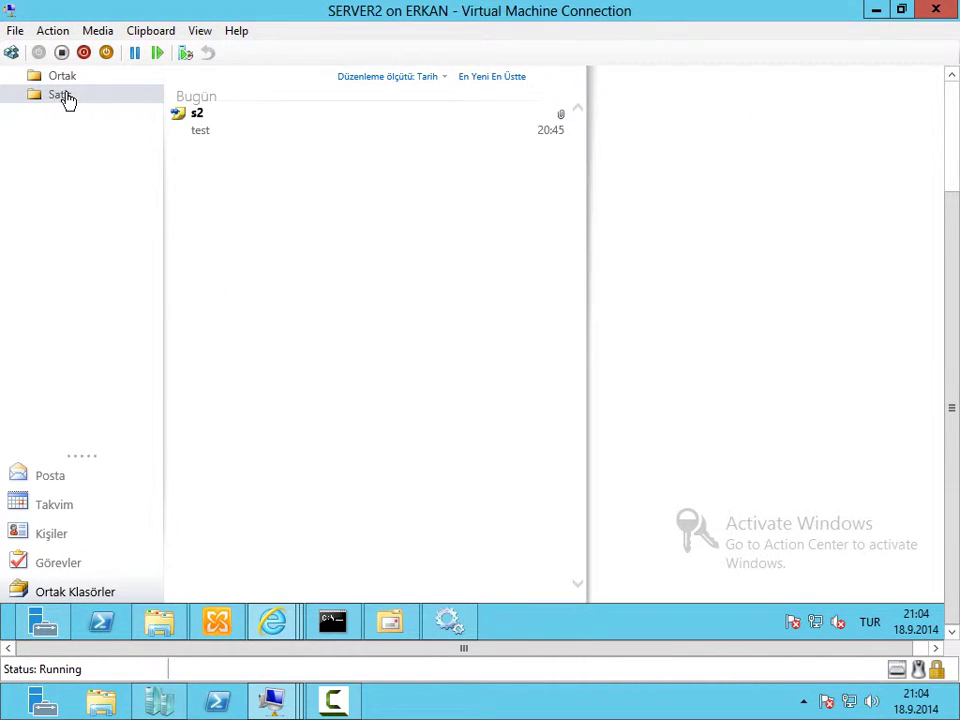
{"action": "left_click_drag", "start_coordinate": [955, 269], "coordinate": [955, 239]}
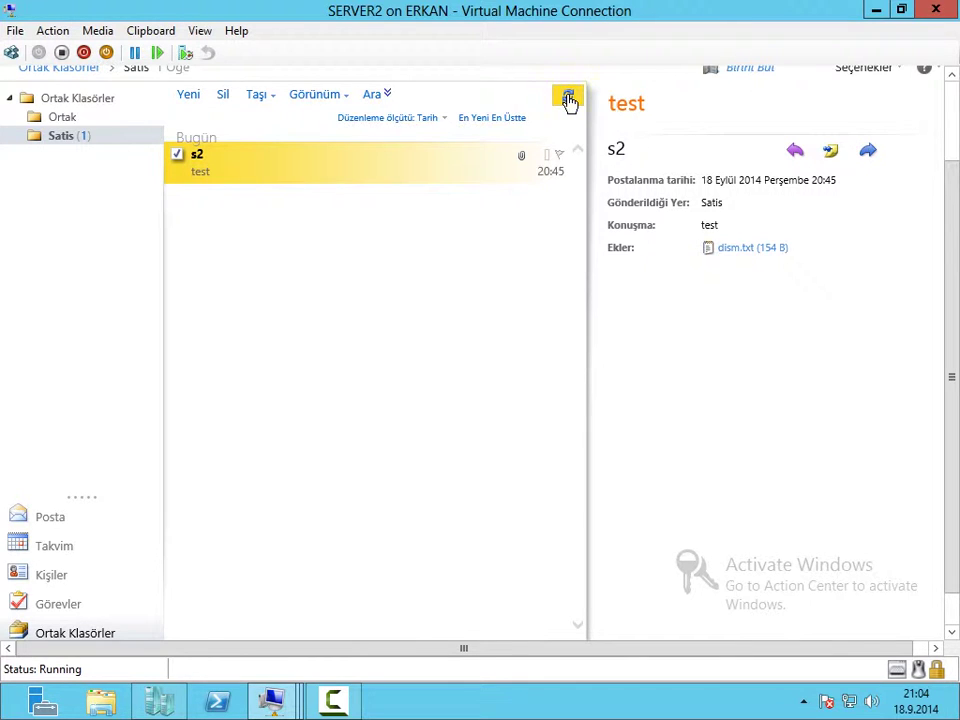
{"action": "left_click_drag", "start_coordinate": [955, 238], "coordinate": [955, 268]}
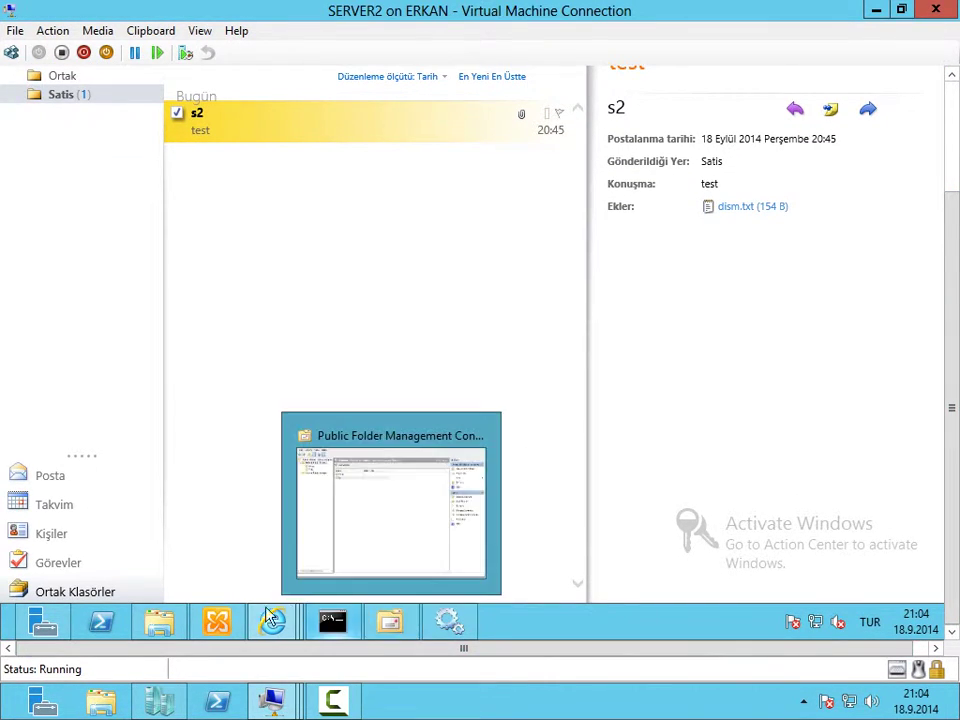
Switch to the Exchange Management Console and review the member list of the Satis Grubu distribution group.
{"action": "left_click", "coordinate": [218, 622]}
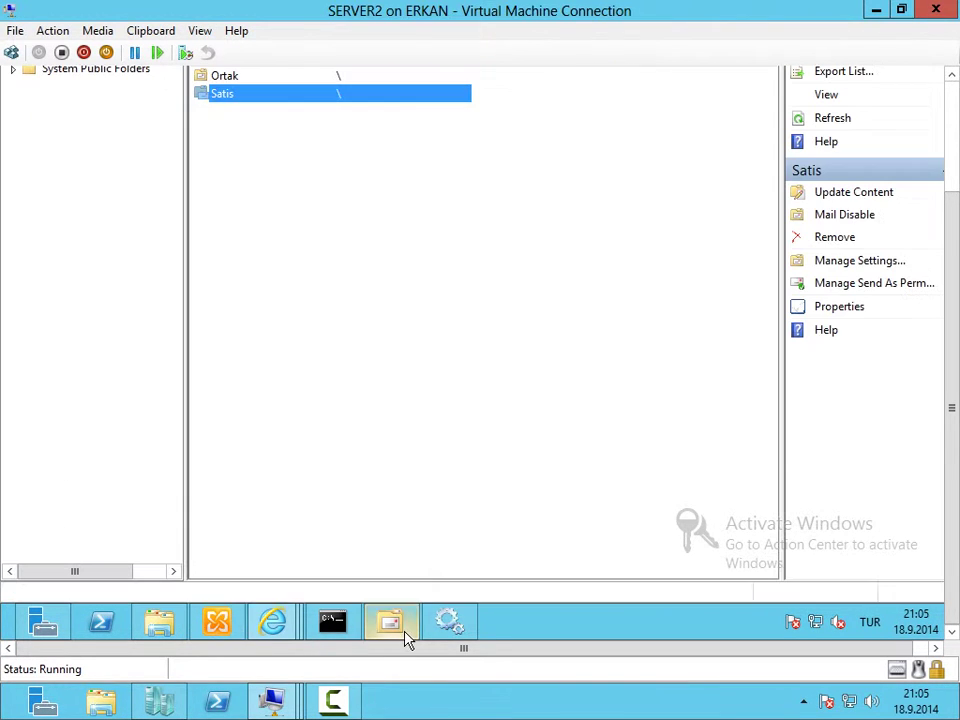
{"action": "left_click", "coordinate": [216, 626]}
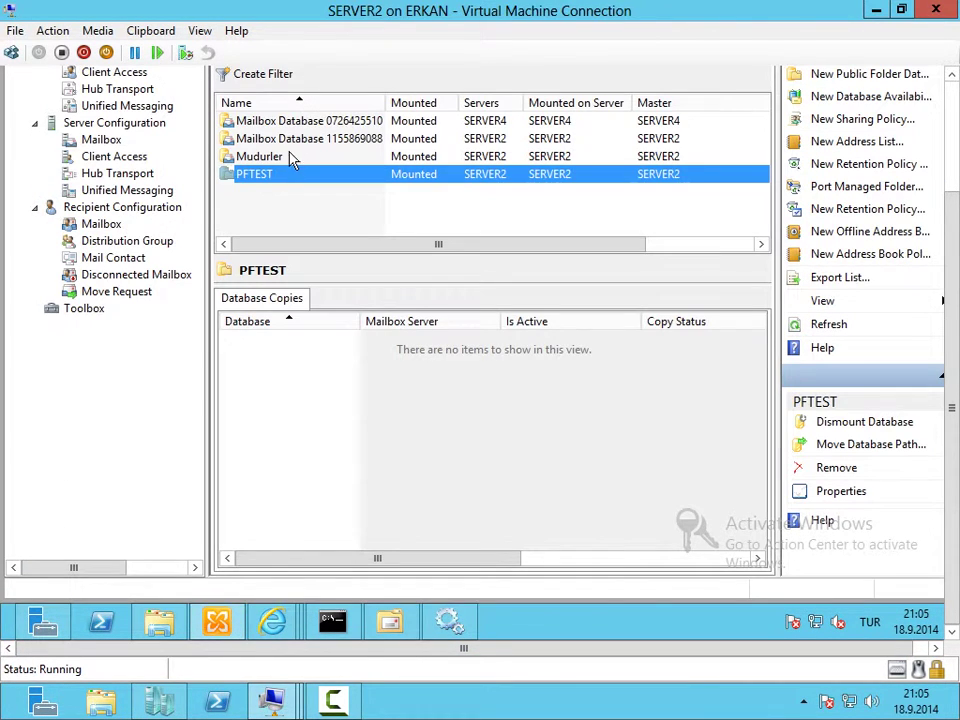
{"action": "left_click", "coordinate": [75, 243]}
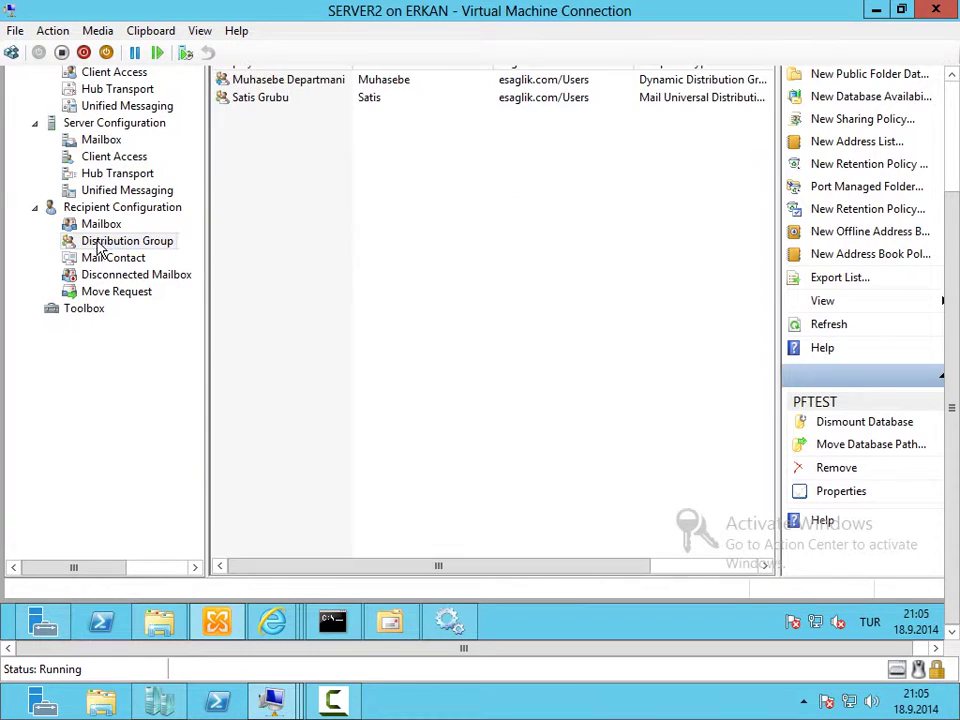
{"action": "right_click", "coordinate": [266, 99]}
{"action": "left_click", "coordinate": [350, 205]}
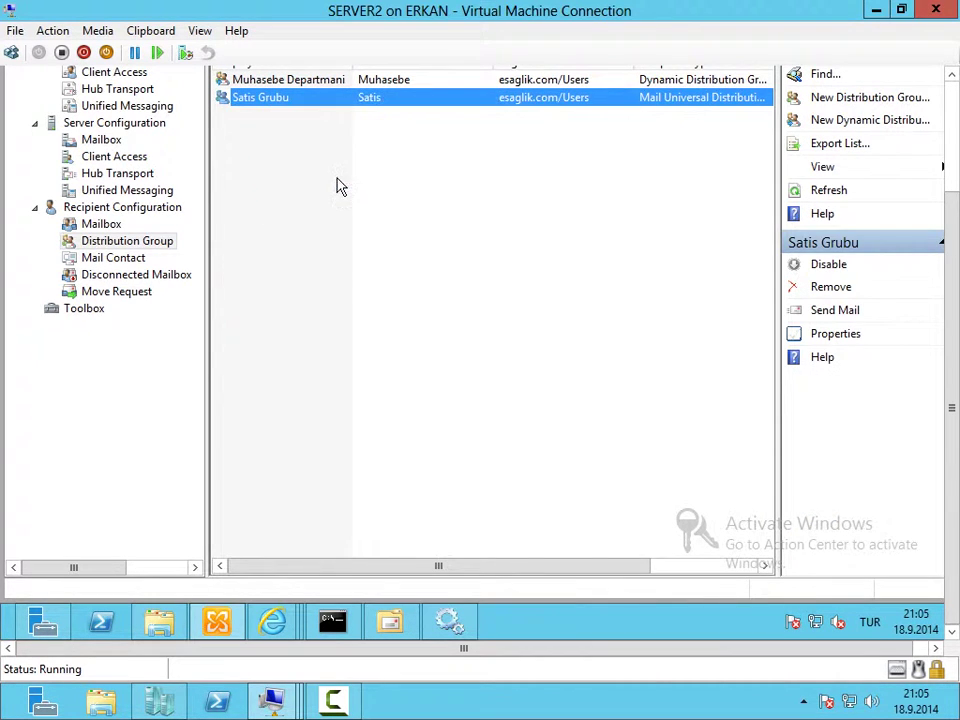
{"action": "scroll", "coordinate": [945, 279], "scroll_direction": "up", "scroll_amount": 3}
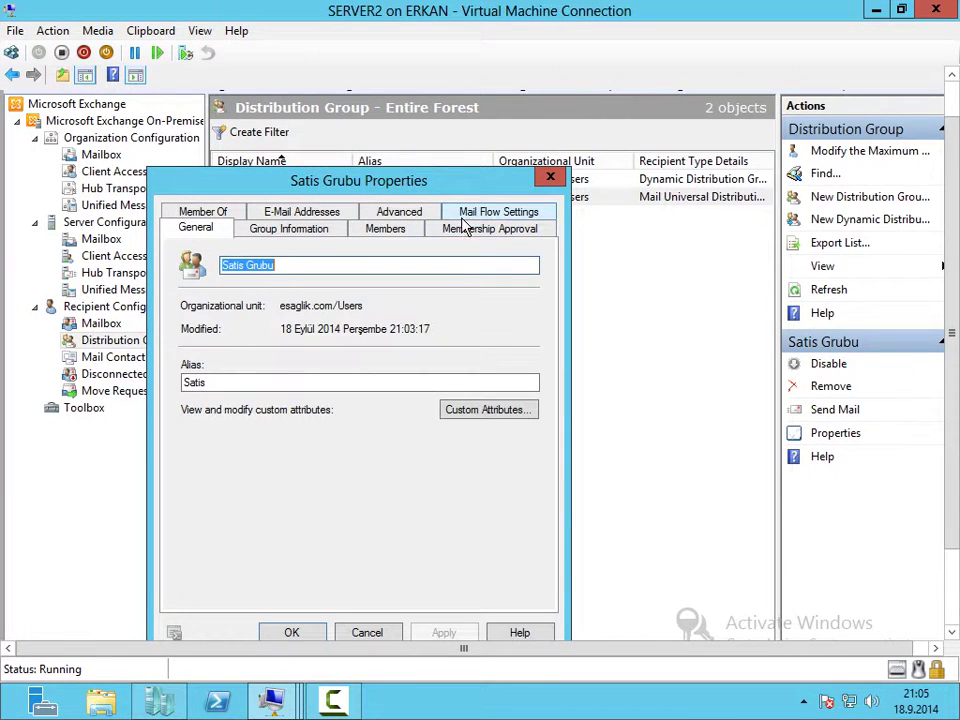
{"action": "left_click_drag", "start_coordinate": [424, 190], "coordinate": [578, 160]}
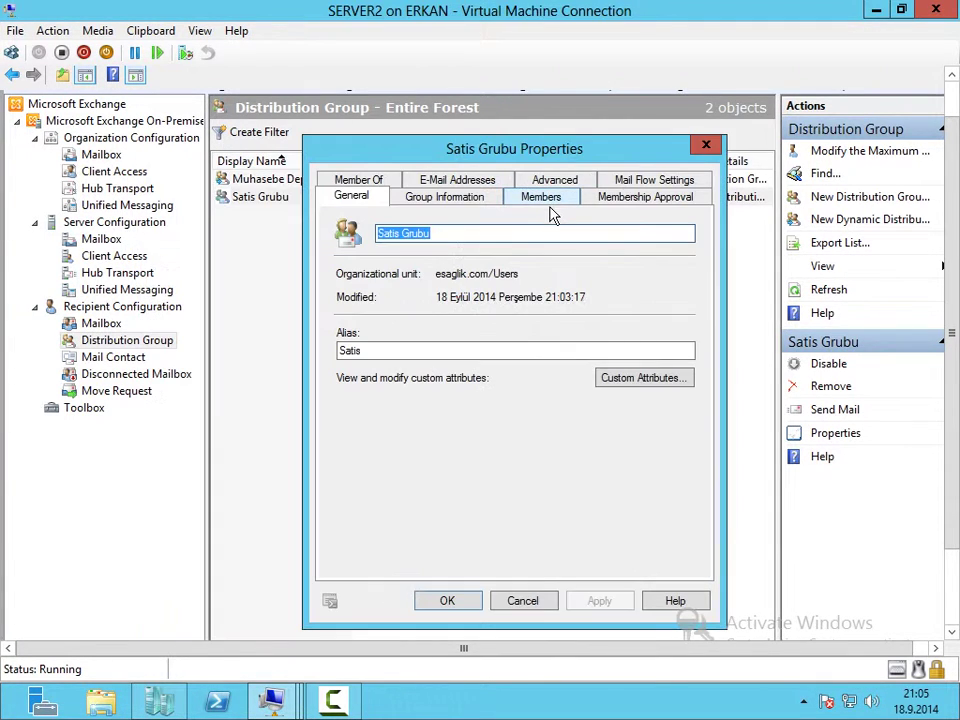
{"action": "left_click", "coordinate": [543, 199]}
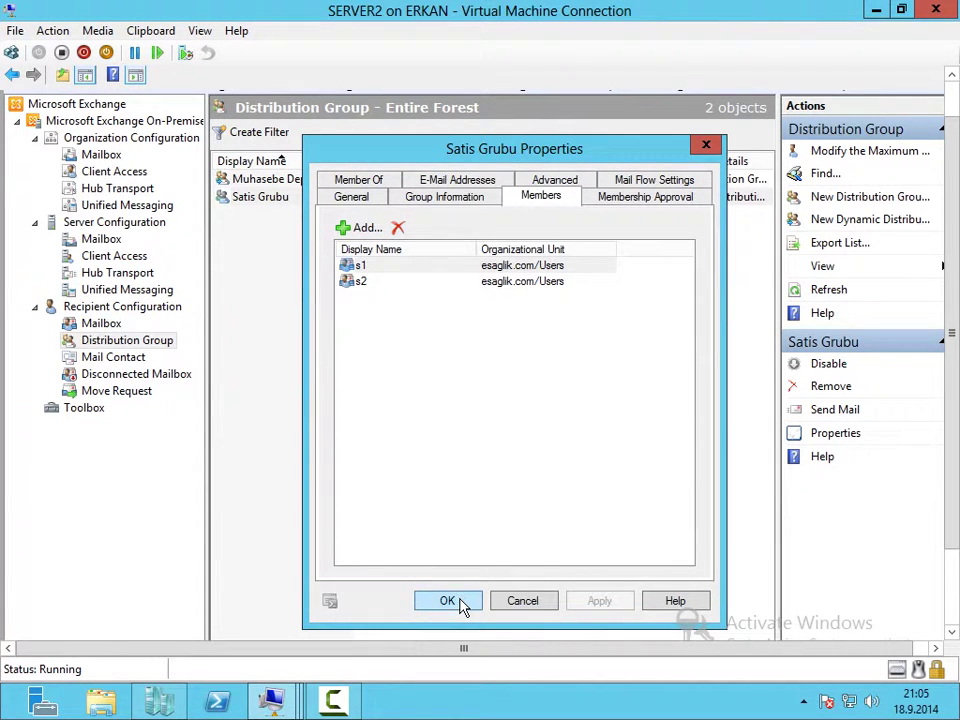
{"action": "left_click", "coordinate": [447, 601]}
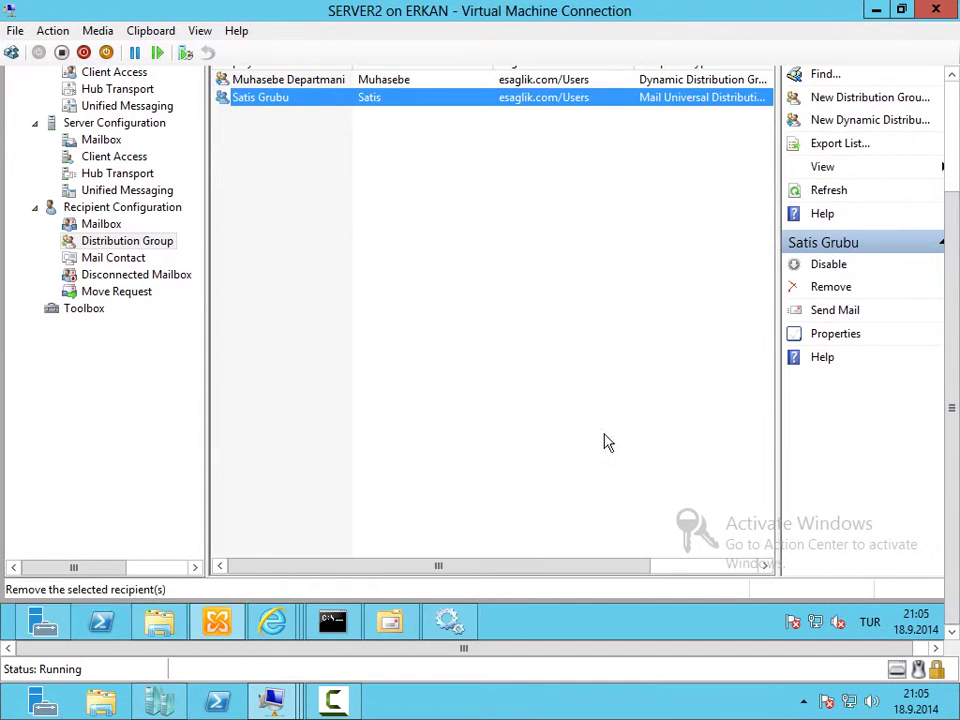
Return to the Public Folder Management Console and check the Satis folder's general properties.
{"action": "left_click", "coordinate": [390, 622]}
{"action": "left_click", "coordinate": [253, 82]}
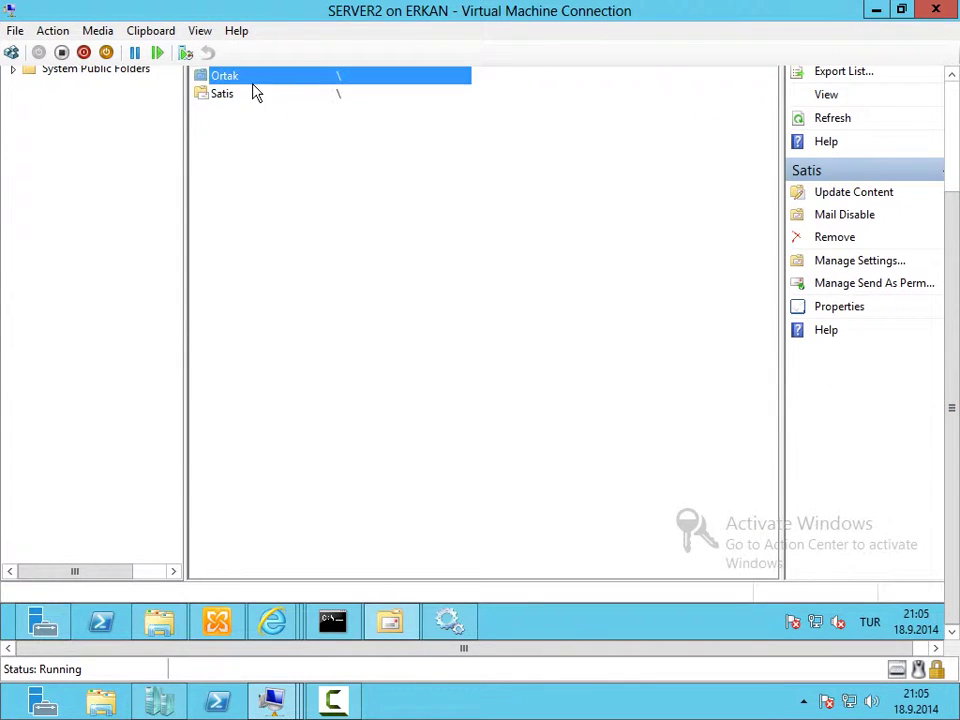
{"action": "right_click", "coordinate": [252, 85]}
{"action": "right_click", "coordinate": [236, 92]}
{"action": "left_click", "coordinate": [348, 222]}
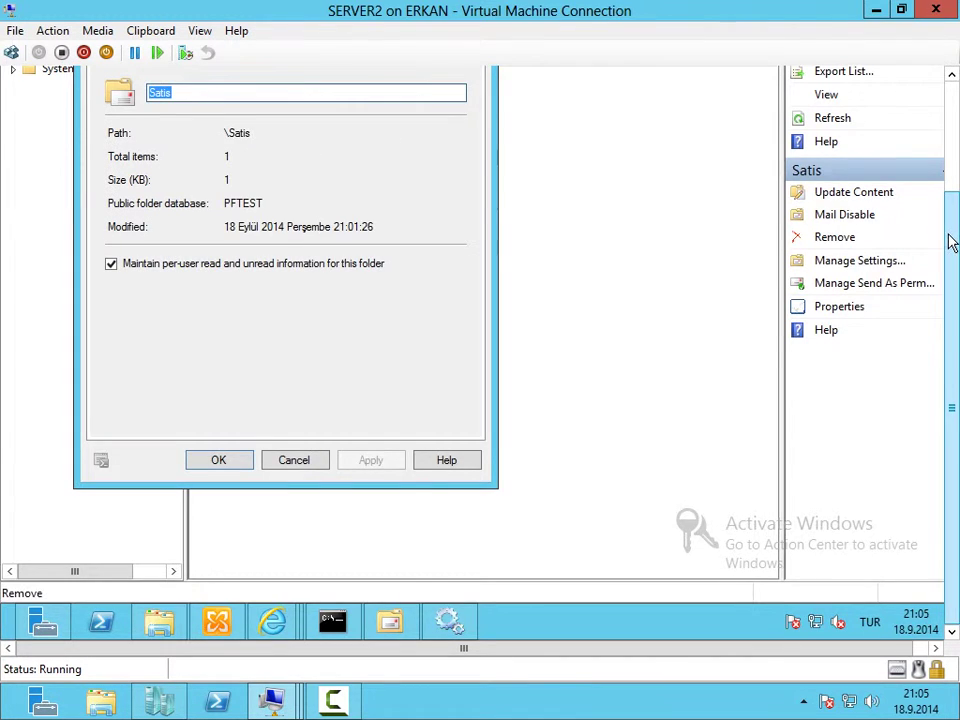
{"action": "left_click_drag", "start_coordinate": [951, 243], "coordinate": [945, 155]}
{"action": "left_click", "coordinate": [305, 578]}
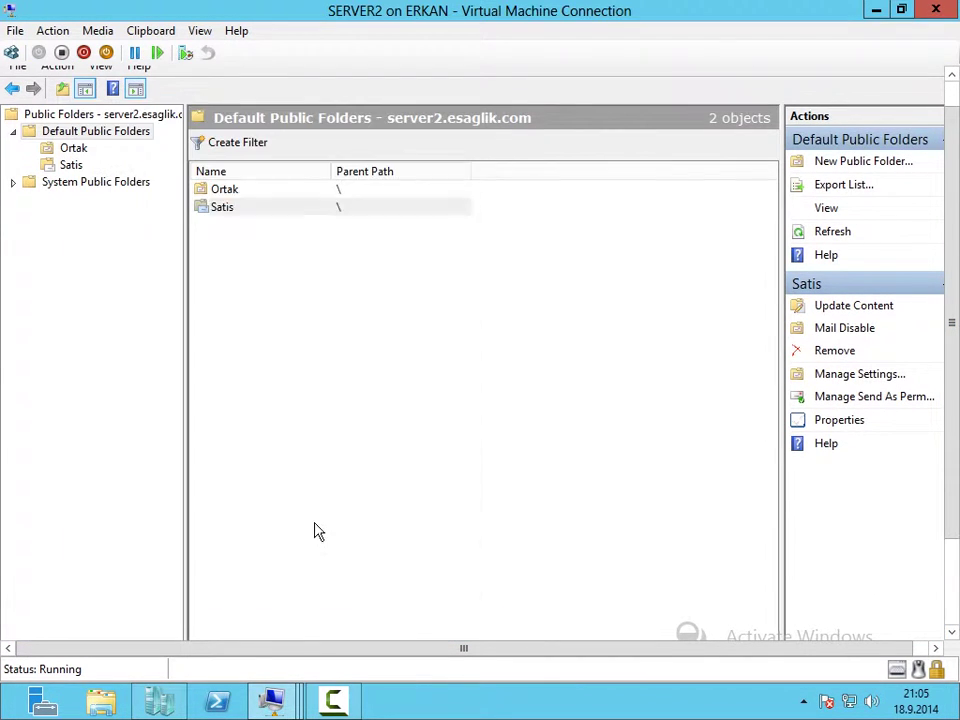
Mail-disable the Satis public folder and confirm the action.
{"action": "right_click", "coordinate": [278, 210]}
{"action": "left_click", "coordinate": [345, 243]}
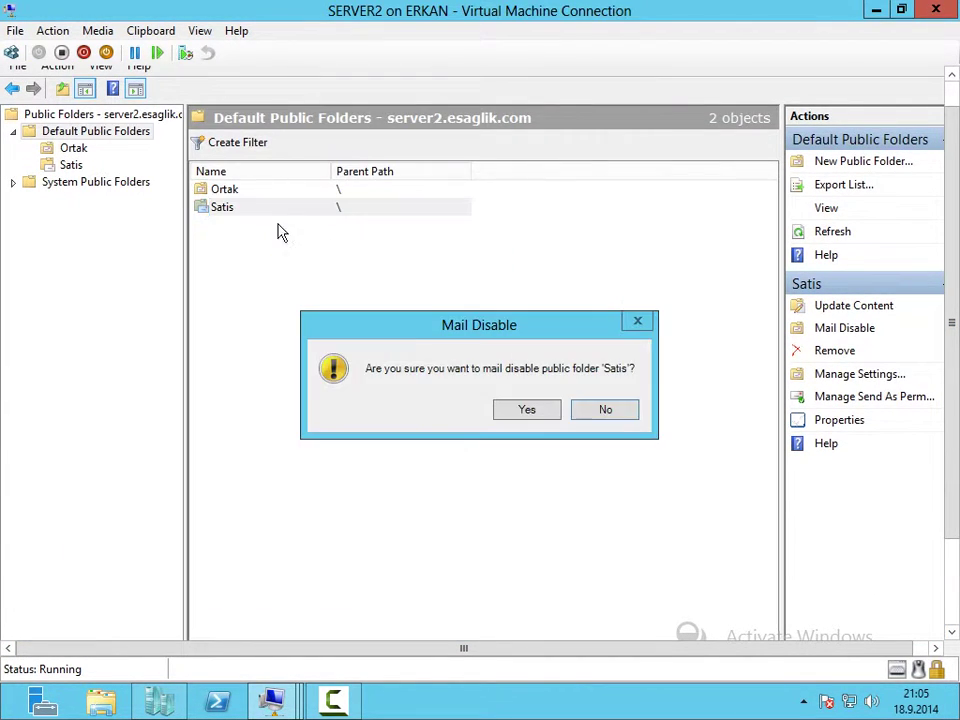
{"action": "left_click", "coordinate": [548, 418]}
{"action": "right_click", "coordinate": [214, 208]}
{"action": "left_click", "coordinate": [294, 334]}
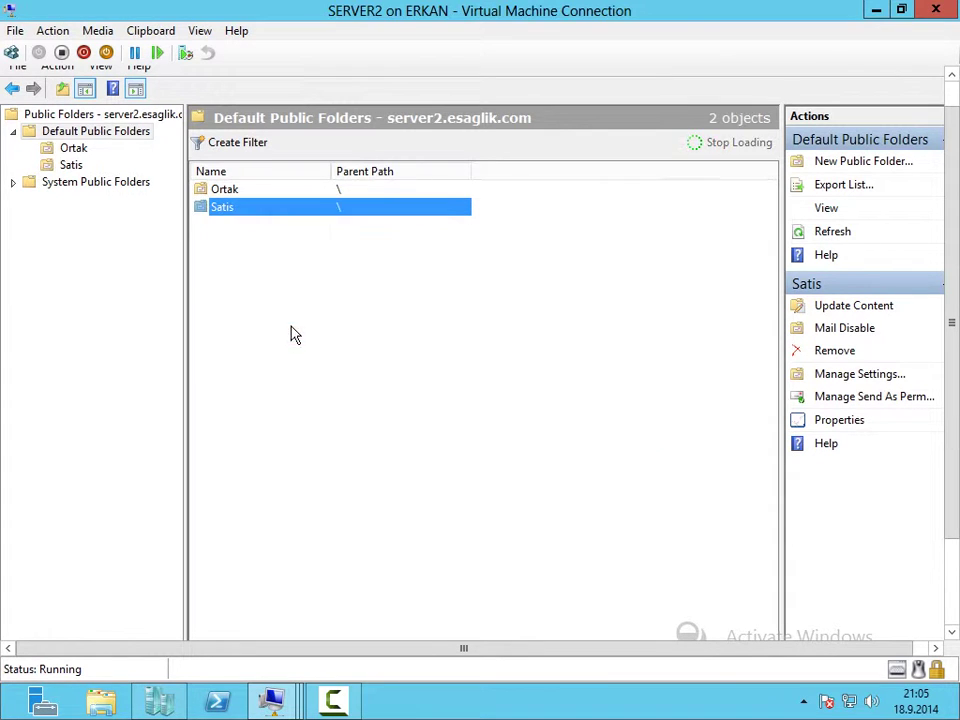
Remove Satis Grubu from the Satis public folder's permission list.
{"action": "right_click", "coordinate": [232, 213]}
{"action": "left_click", "coordinate": [221, 309]}
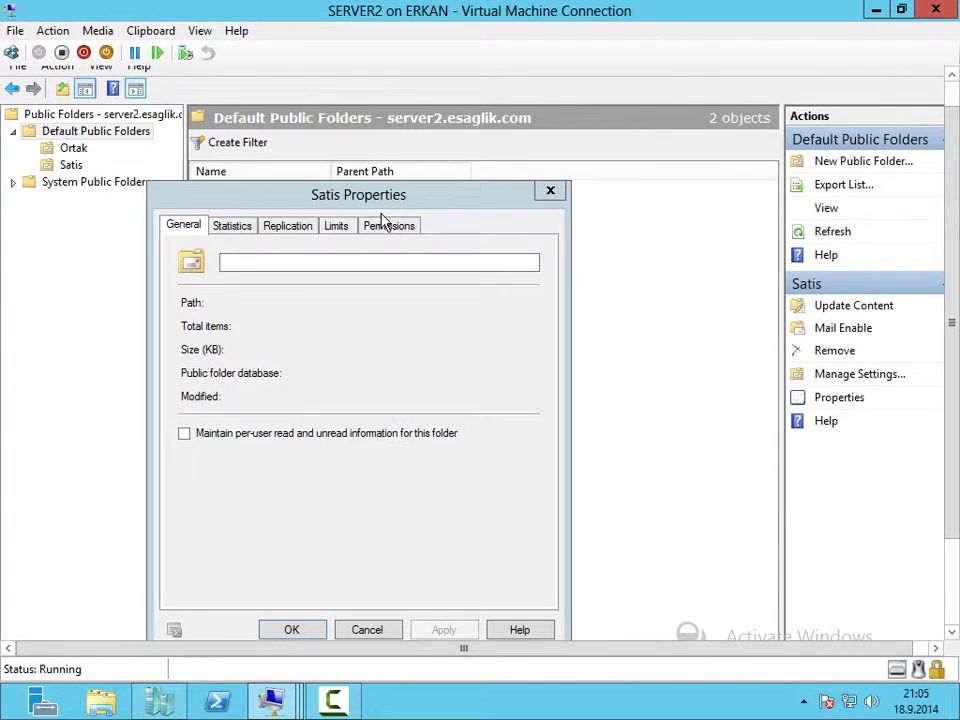
{"action": "left_click", "coordinate": [391, 224]}
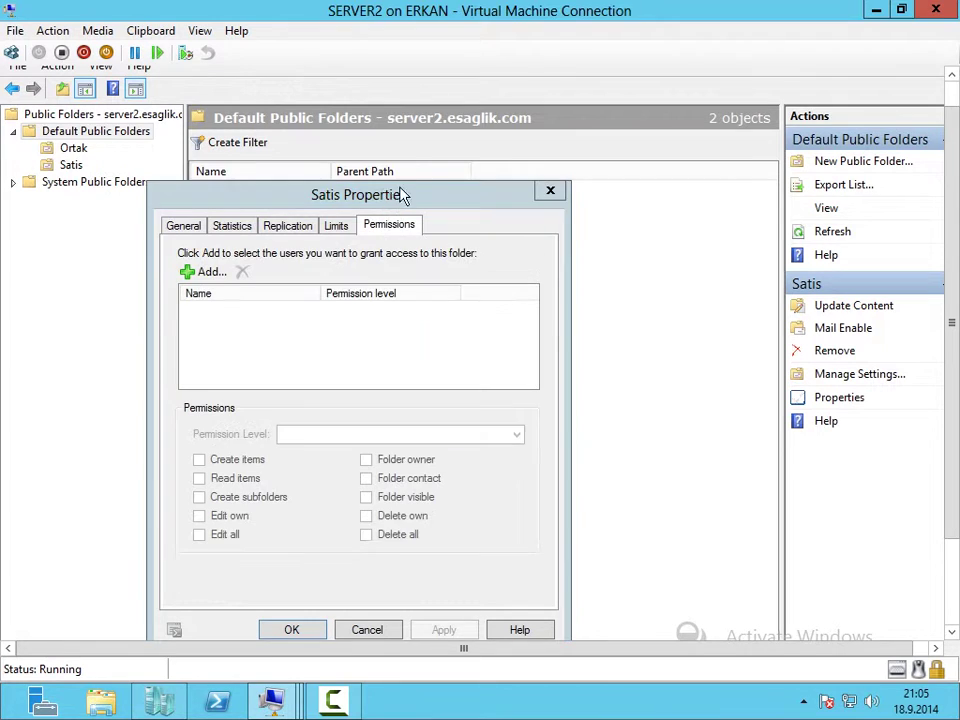
{"action": "left_click", "coordinate": [221, 358]}
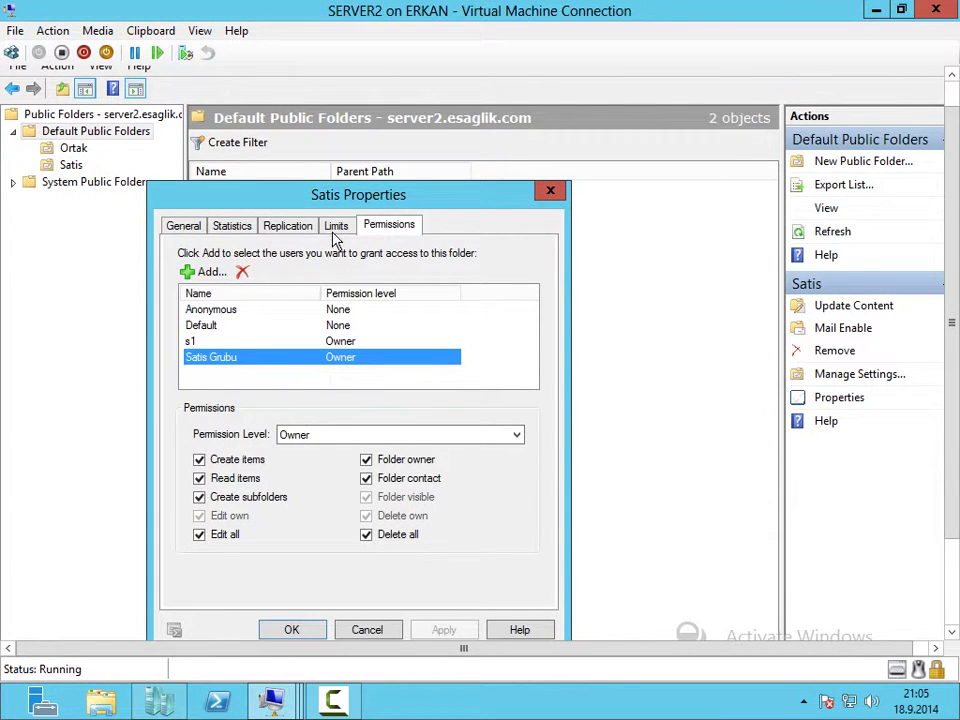
{"action": "left_click_drag", "start_coordinate": [358, 194], "coordinate": [439, 159]}
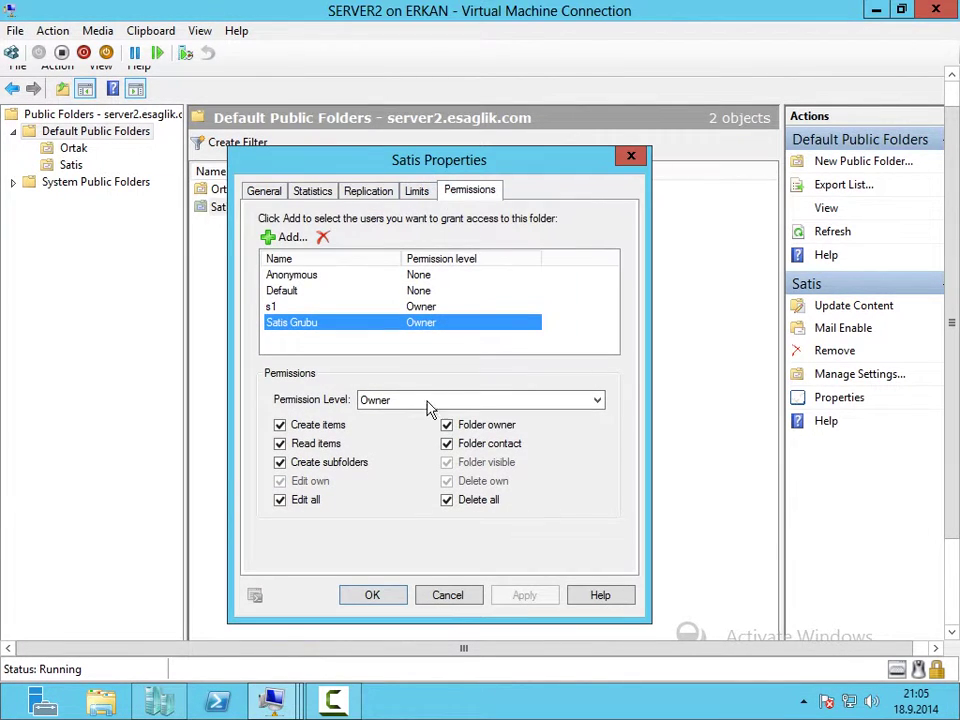
{"action": "left_click", "coordinate": [323, 237]}
Add the user s2 to the Satis public folder's permission list and select that entry.
{"action": "left_click", "coordinate": [276, 239]}
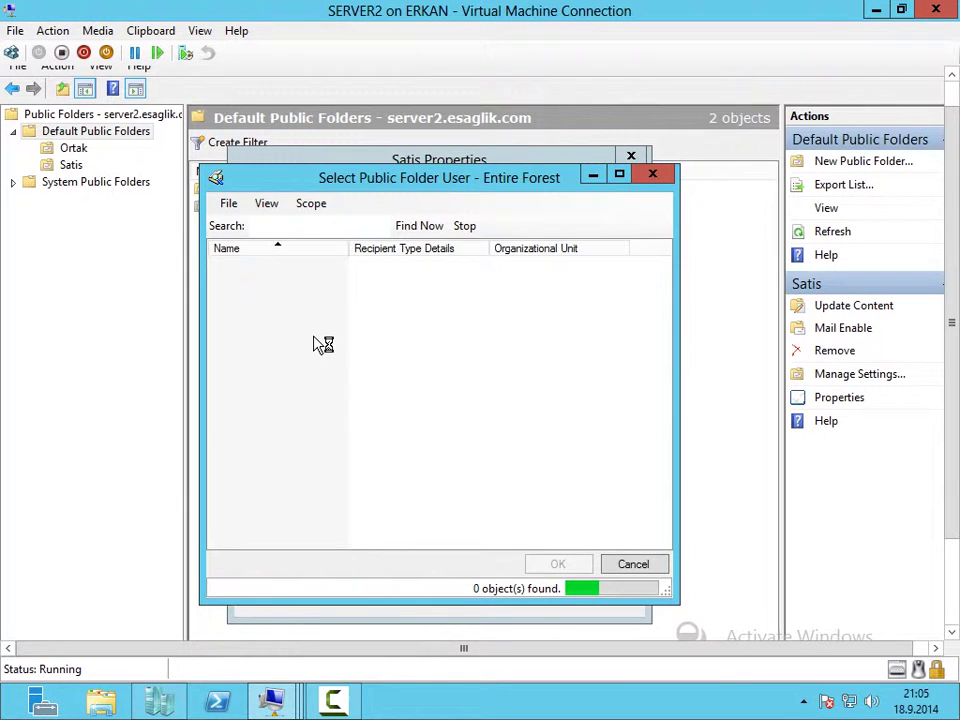
{"action": "left_click", "coordinate": [235, 376]}
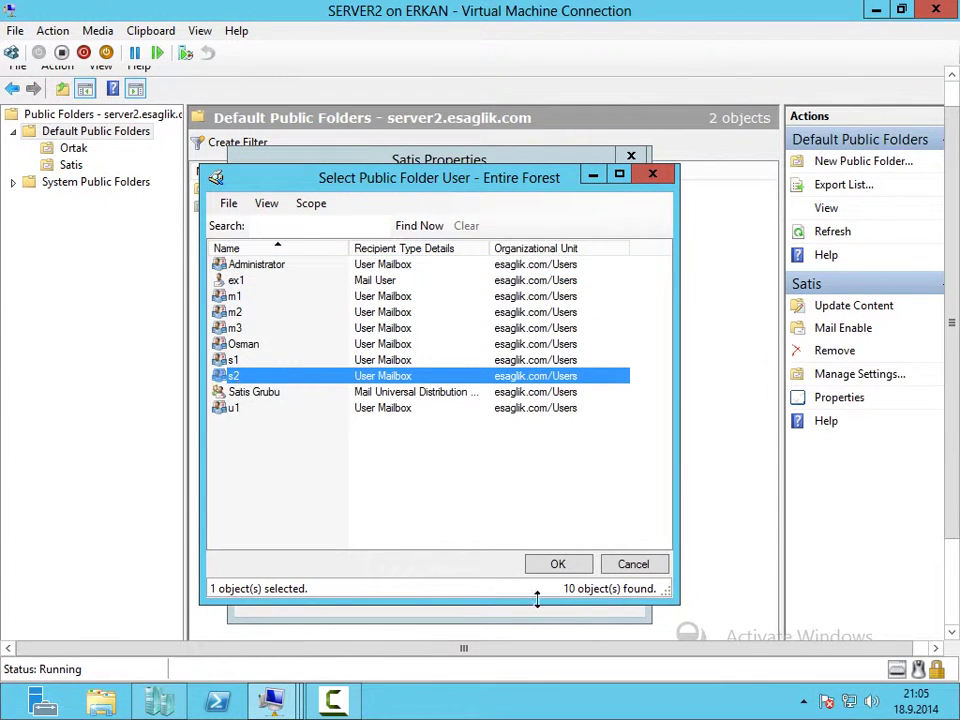
{"action": "left_click", "coordinate": [557, 564]}
{"action": "left_click", "coordinate": [281, 330]}
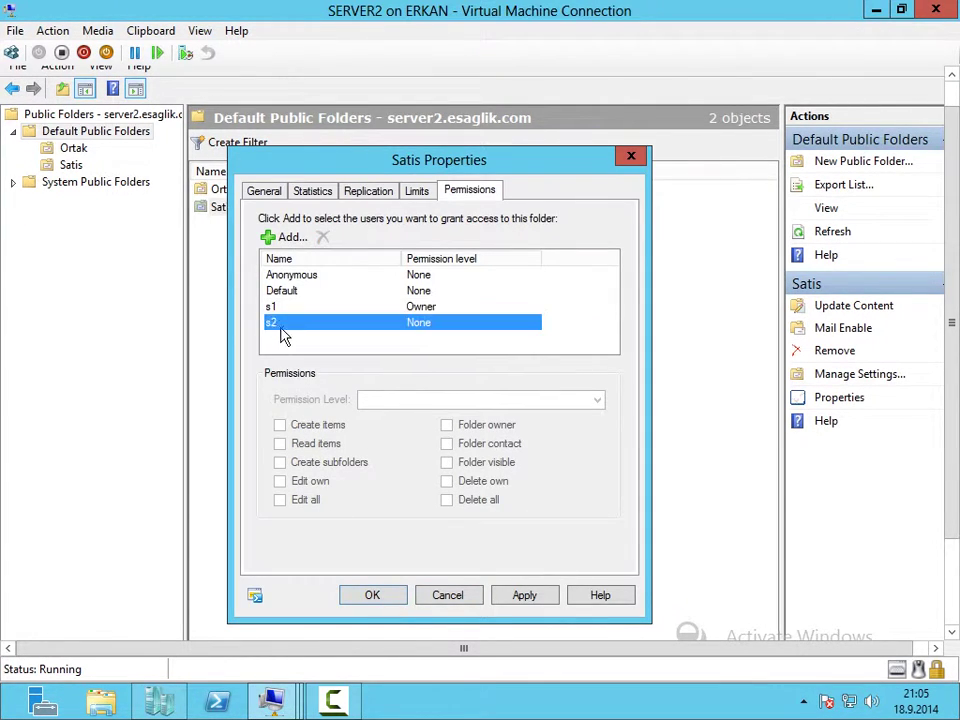
Set s2's permission level on the Satis public folder to Editor and save the folder's properties.
{"action": "left_click", "coordinate": [435, 402]}
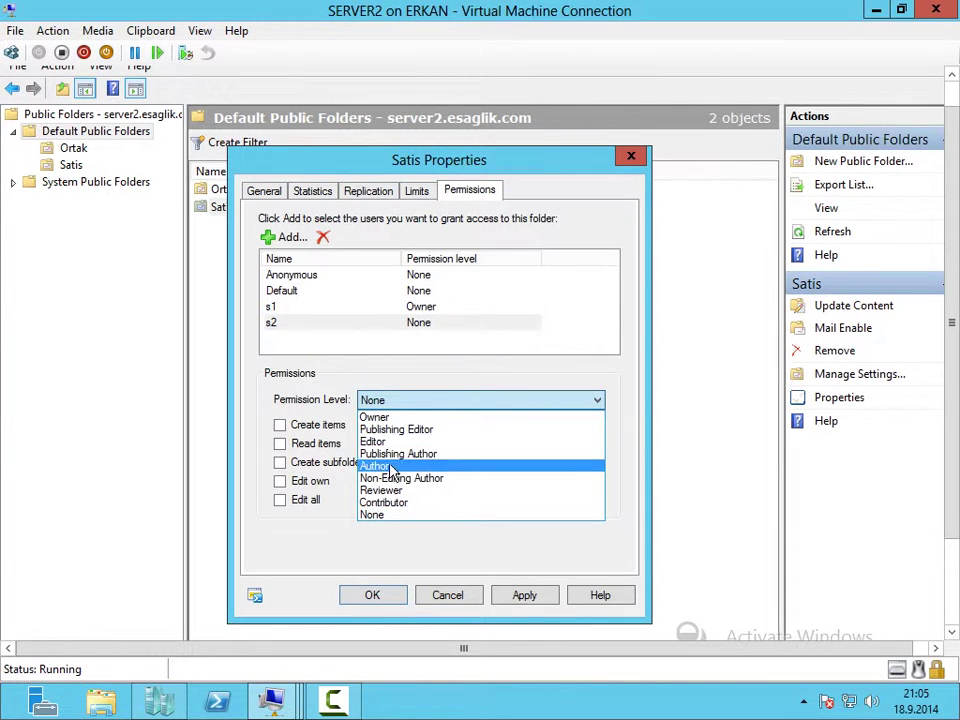
{"action": "left_click", "coordinate": [385, 441]}
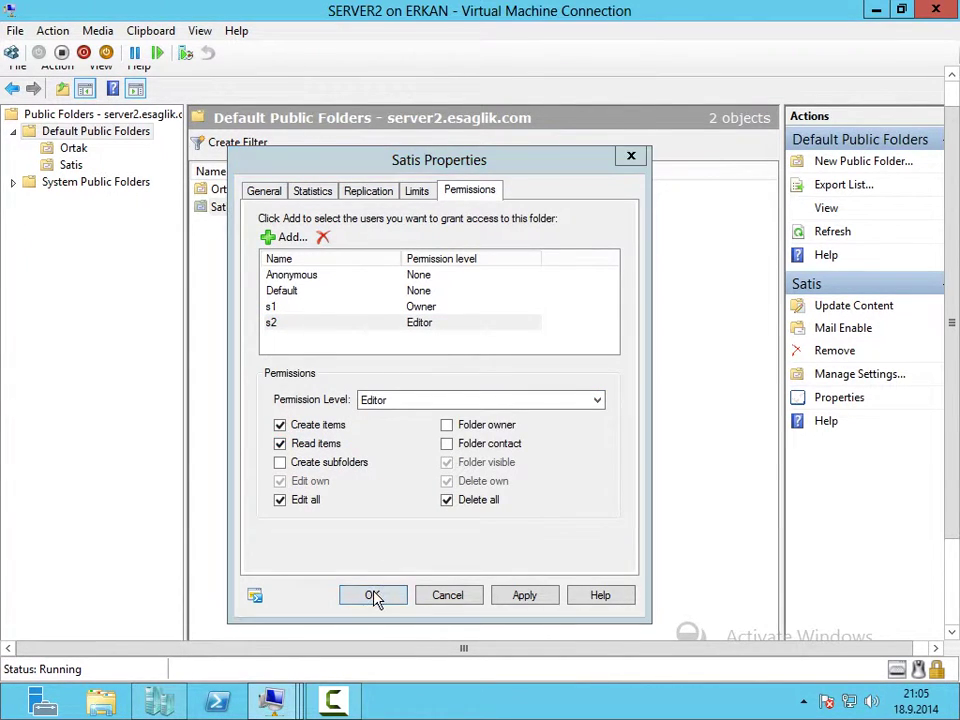
{"action": "left_click", "coordinate": [402, 596]}
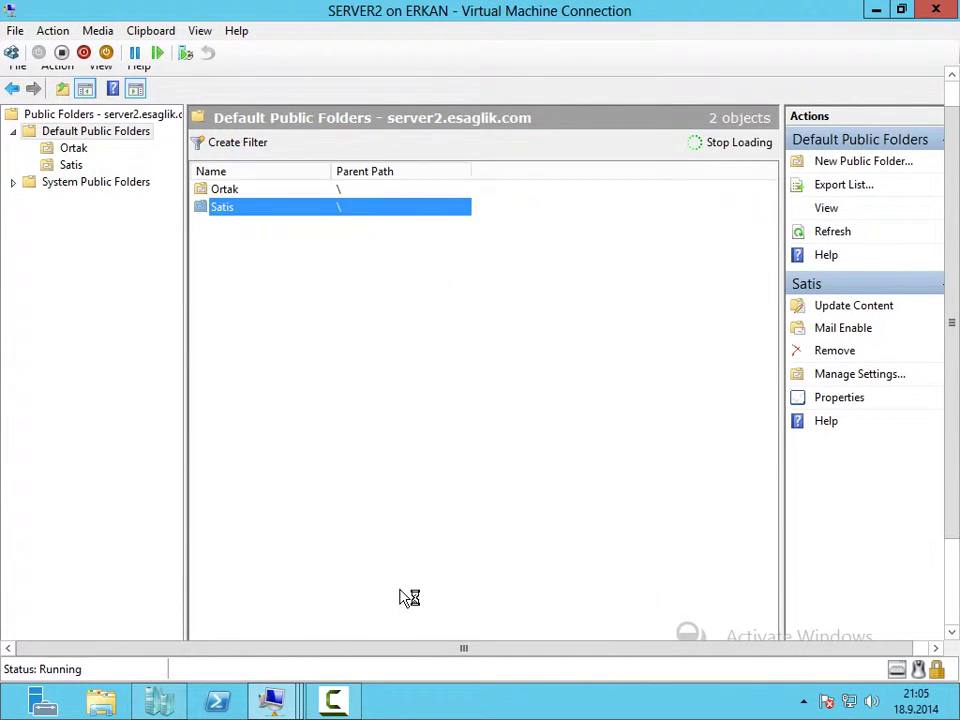
Mail-enable the Satis public folder and check its e-mail addresses in the folder properties.
{"action": "right_click", "coordinate": [260, 209]}
{"action": "left_click", "coordinate": [326, 246]}
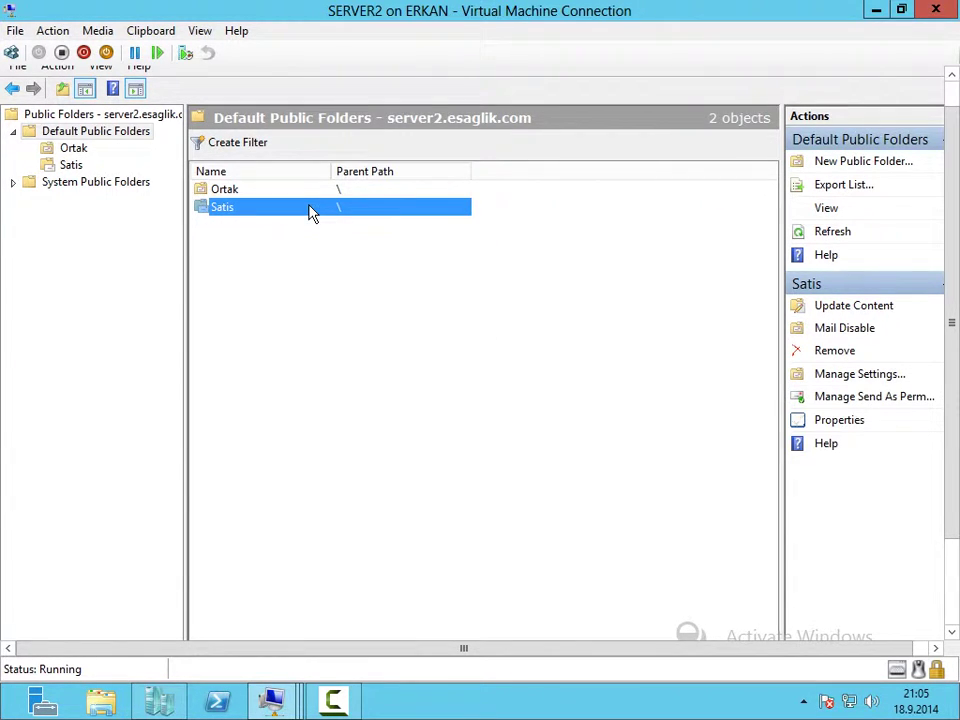
{"action": "right_click", "coordinate": [310, 212]}
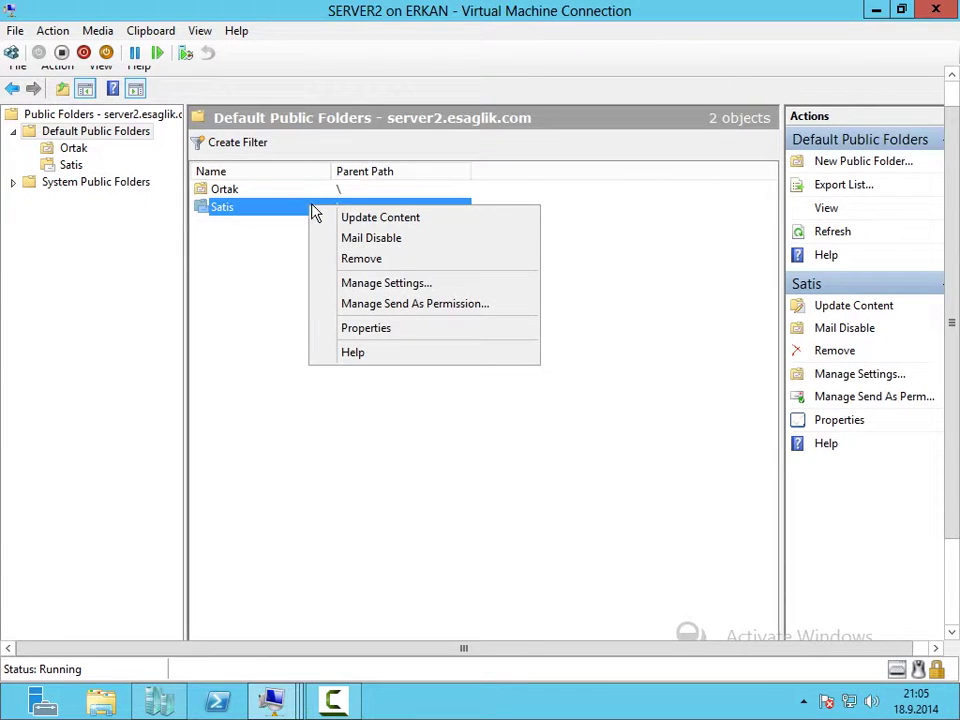
{"action": "left_click", "coordinate": [401, 330]}
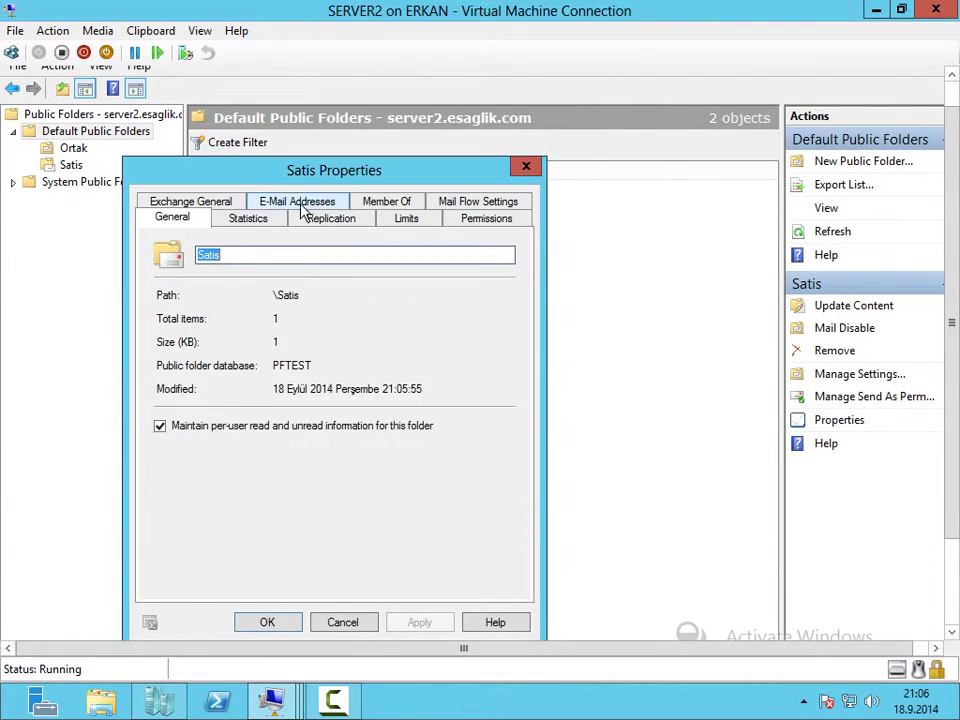
{"action": "left_click", "coordinate": [272, 206]}
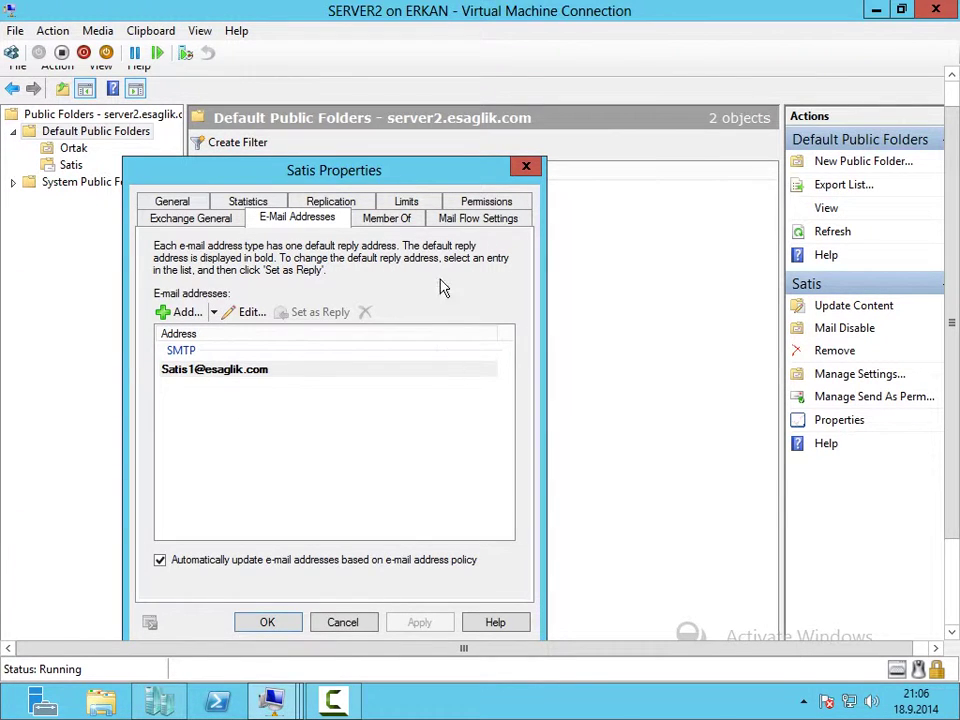
{"action": "left_click_drag", "start_coordinate": [411, 181], "coordinate": [522, 168]}
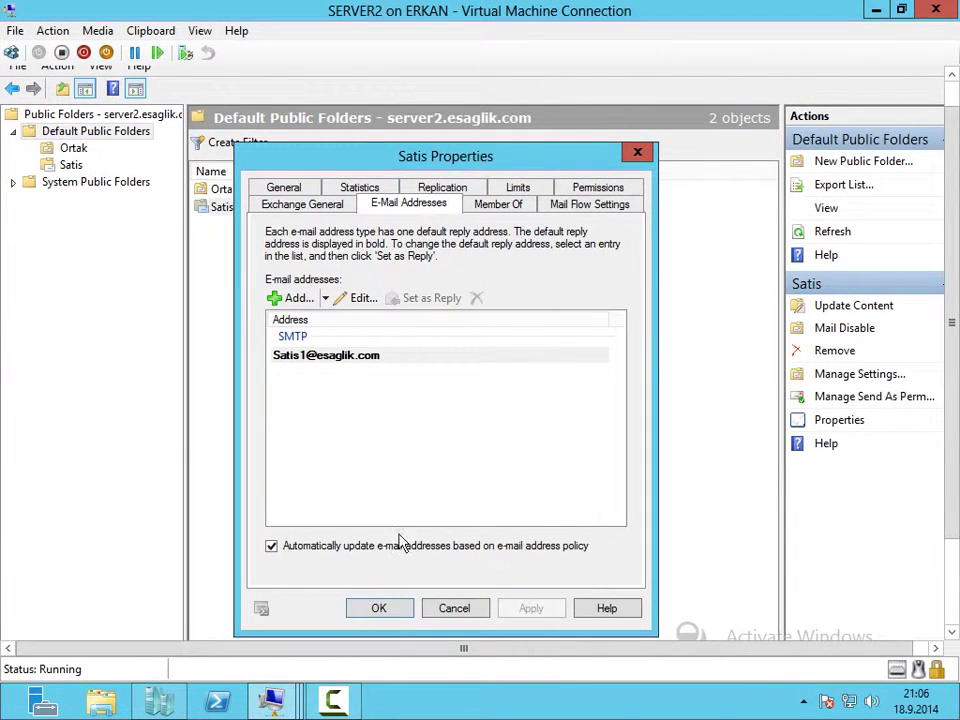
{"action": "left_click", "coordinate": [379, 608]}
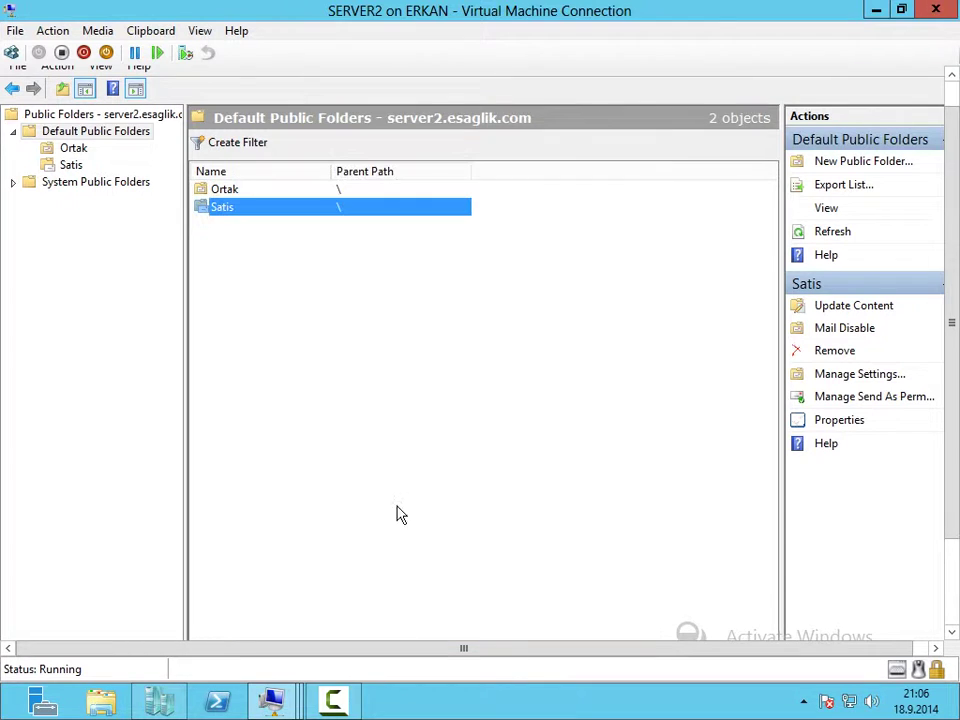
Switch to s2's Outlook Web App session and read the test message from s1 in the inbox.
{"action": "mouse_move", "coordinate": [272, 622]}
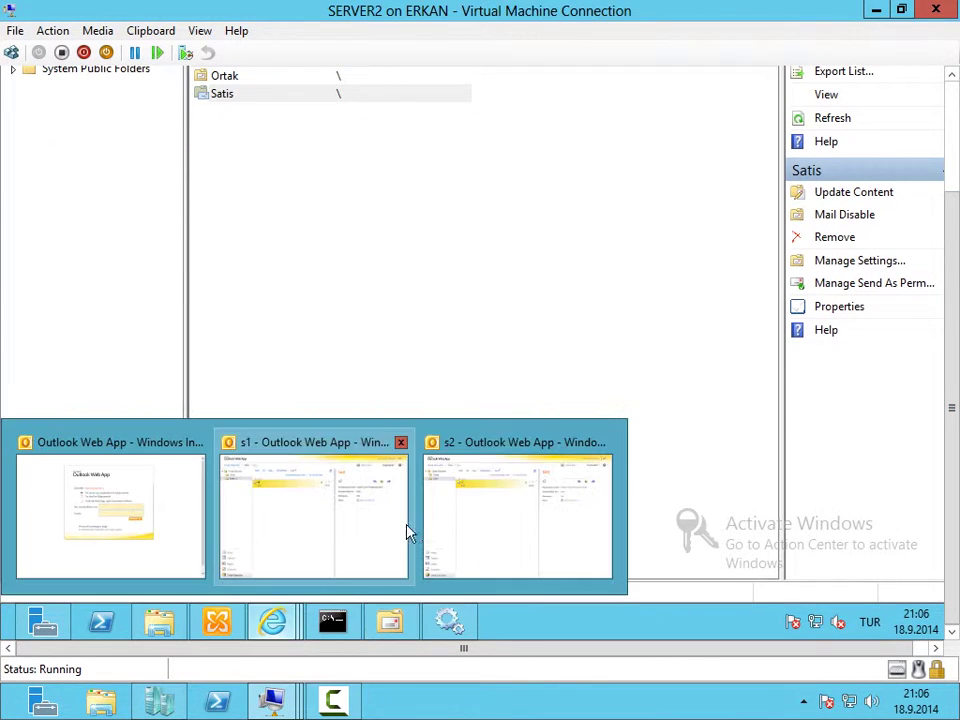
{"action": "left_click", "coordinate": [465, 518]}
{"action": "left_click", "coordinate": [957, 168]}
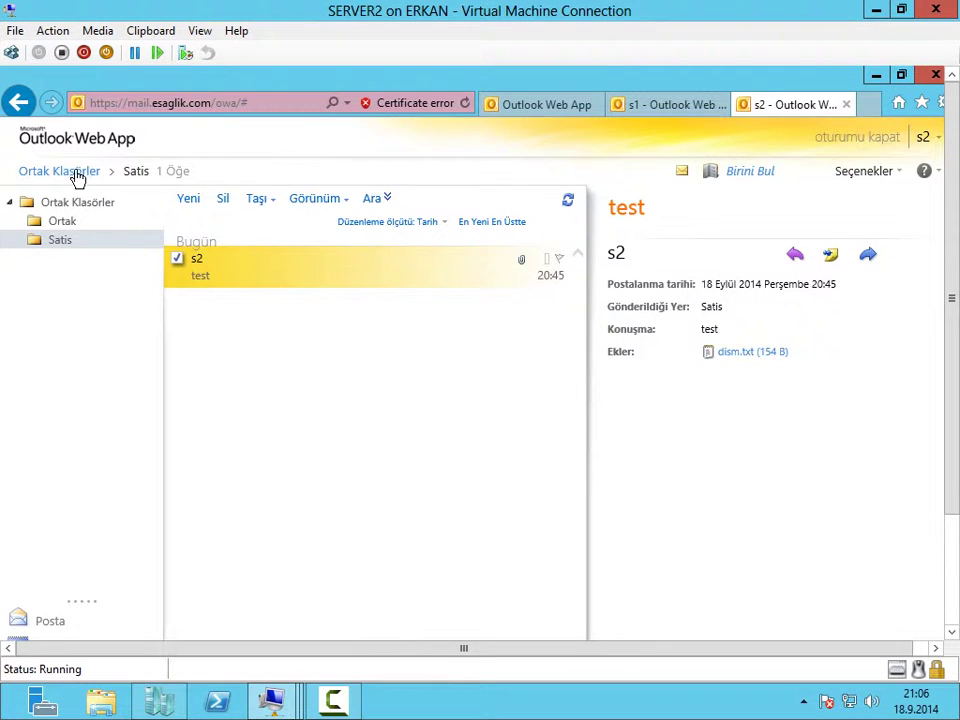
{"action": "left_click", "coordinate": [52, 624]}
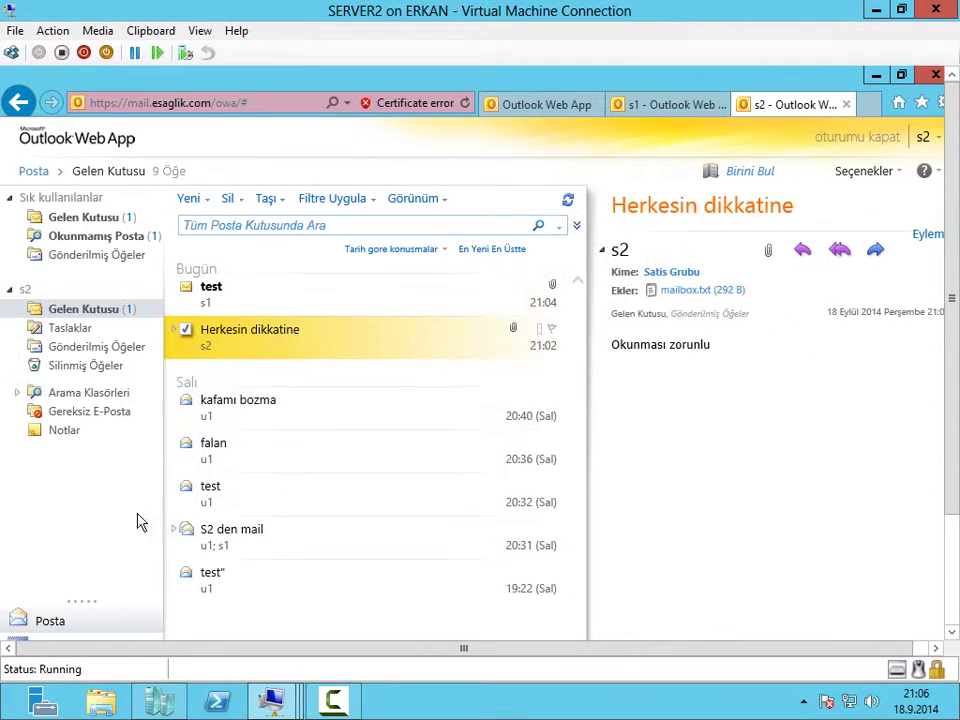
{"action": "left_click", "coordinate": [214, 296]}
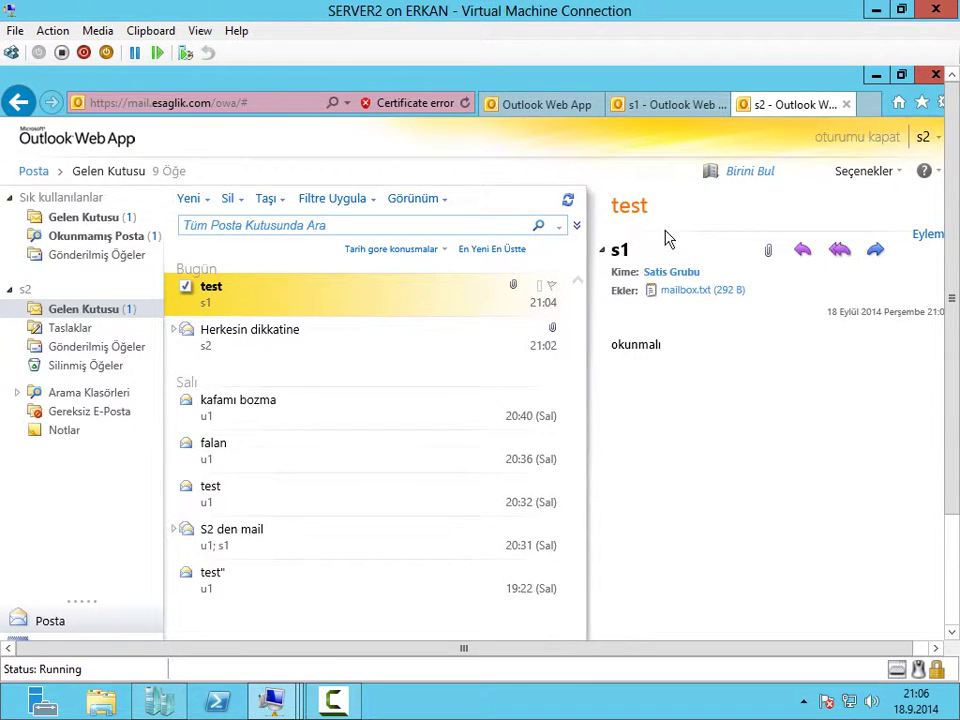
Create a new message to the Satis public folder, picked from the address book, with the subject "son test".
{"action": "left_click", "coordinate": [189, 200]}
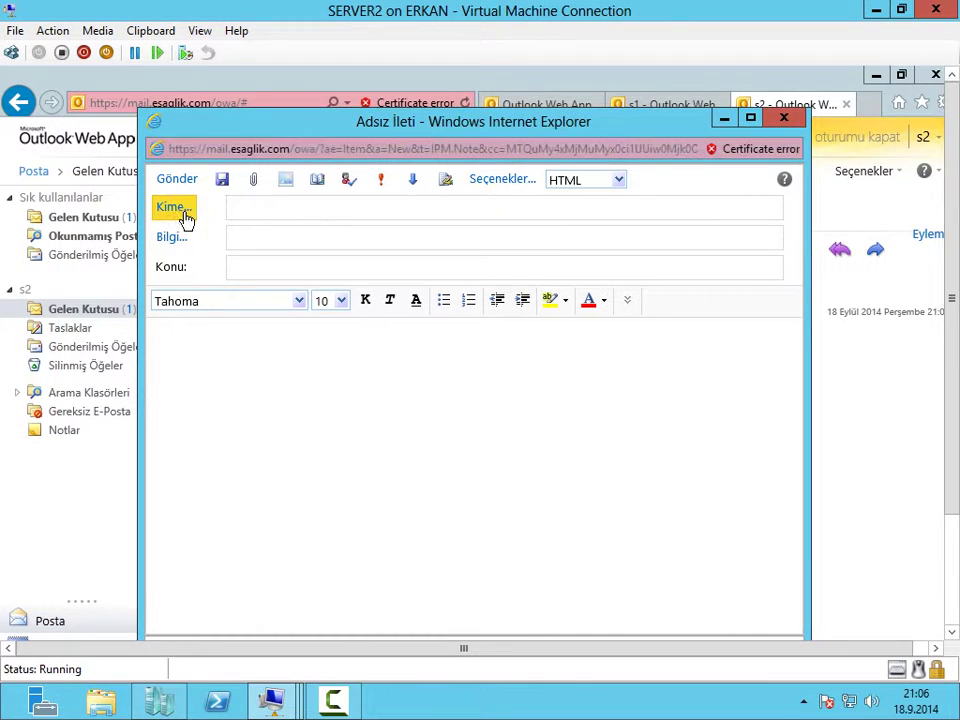
{"action": "left_click", "coordinate": [185, 218]}
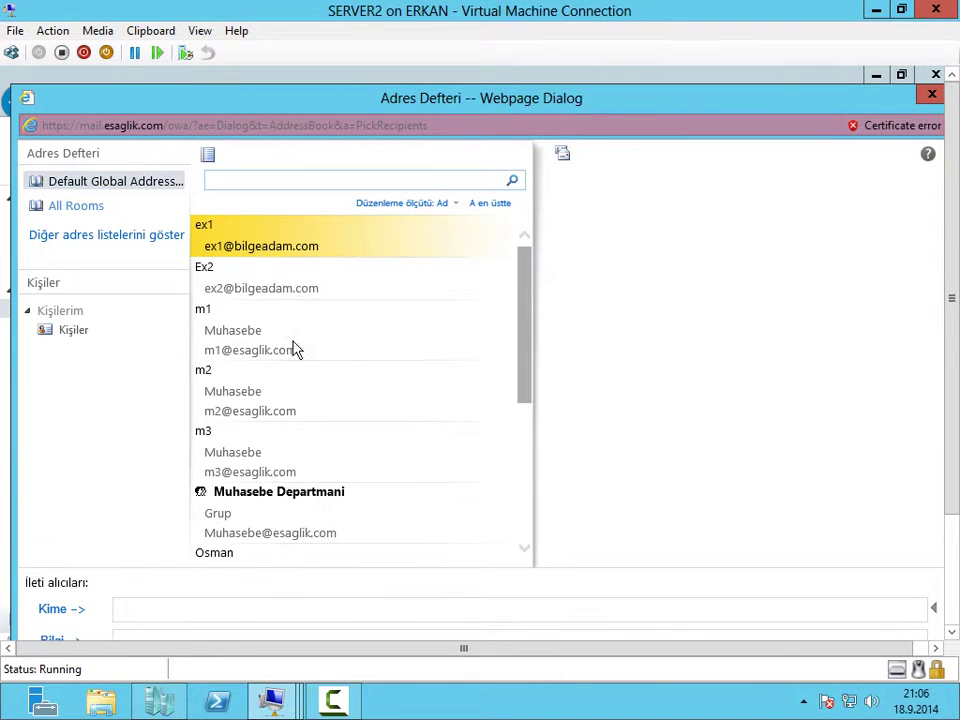
{"action": "scroll", "coordinate": [396, 456], "scroll_direction": "down", "scroll_amount": 3}
{"action": "left_click", "coordinate": [248, 416]}
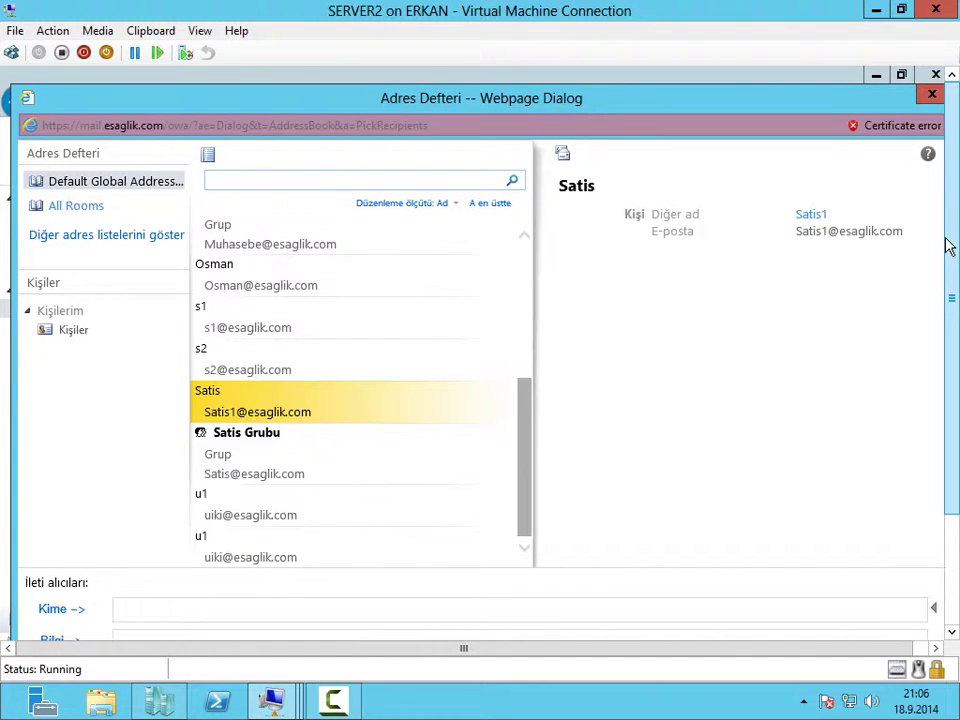
{"action": "left_click", "coordinate": [55, 607]}
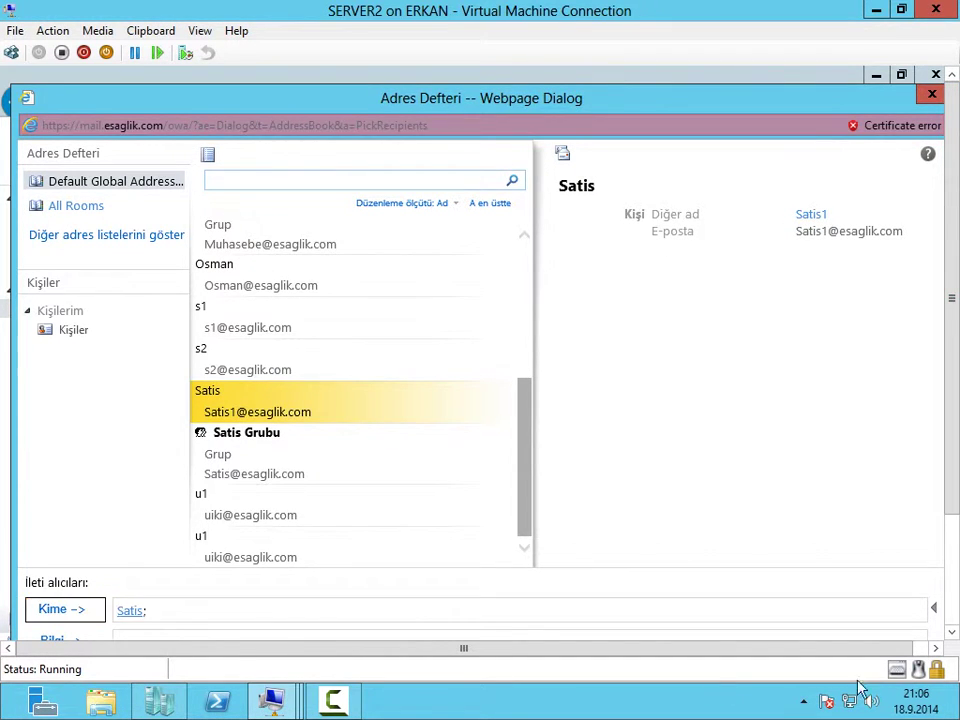
{"action": "scroll", "coordinate": [953, 507], "scroll_direction": "down", "scroll_amount": 3}
{"action": "left_click", "coordinate": [795, 628]}
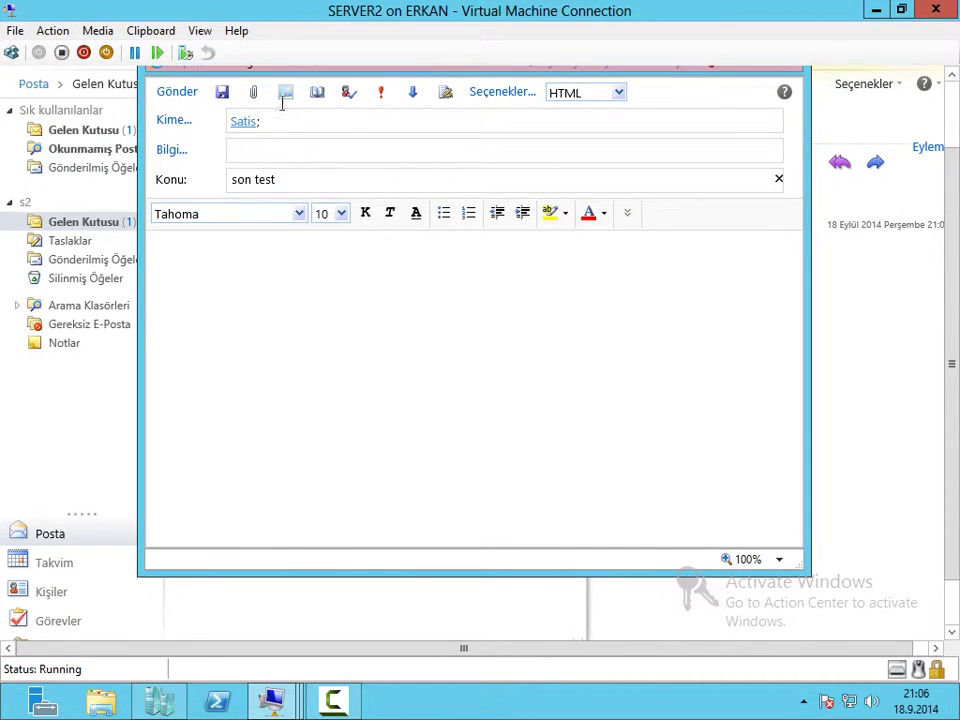
Attach mailbox.txt from C:\Exchange to the "son test" message and send it.
{"action": "left_click", "coordinate": [253, 94]}
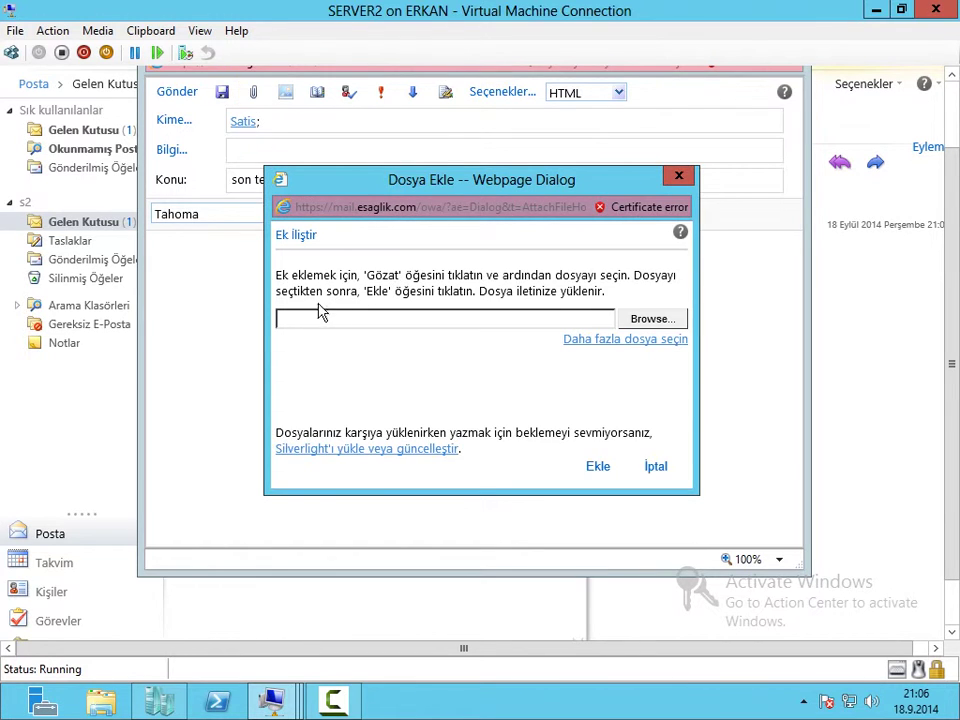
{"action": "left_click", "coordinate": [633, 318]}
{"action": "left_click", "coordinate": [466, 353]}
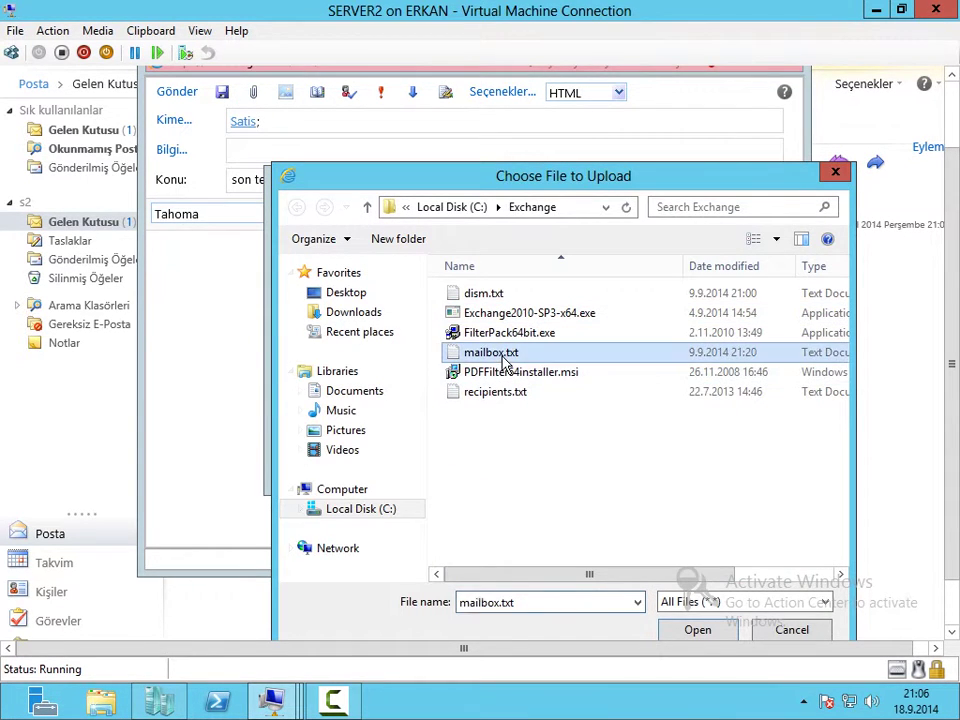
{"action": "left_click", "coordinate": [698, 629]}
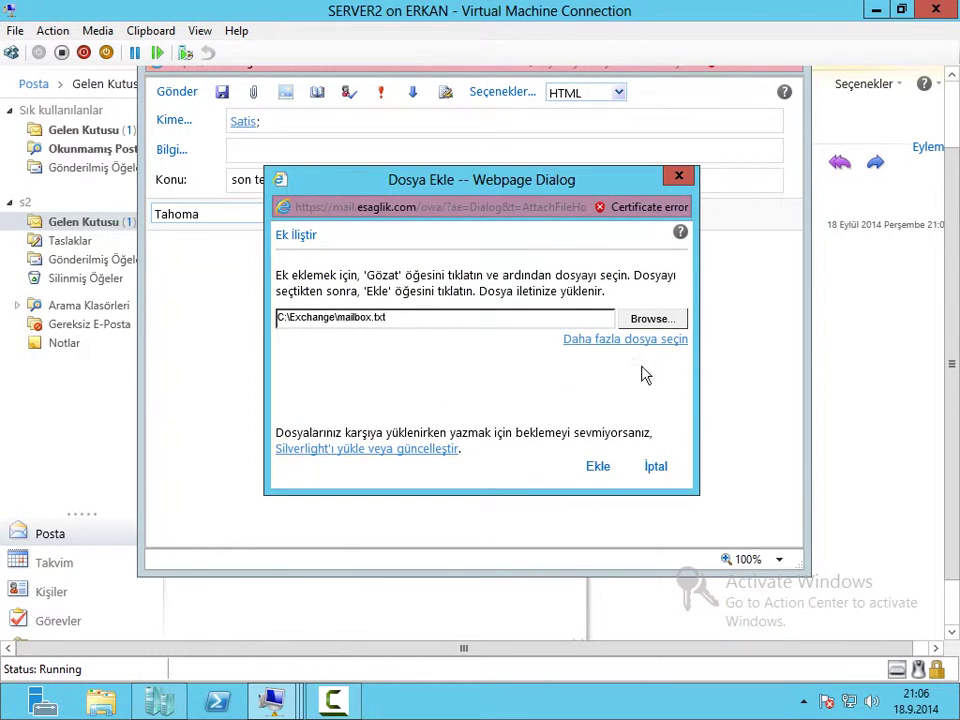
{"action": "left_click", "coordinate": [597, 468]}
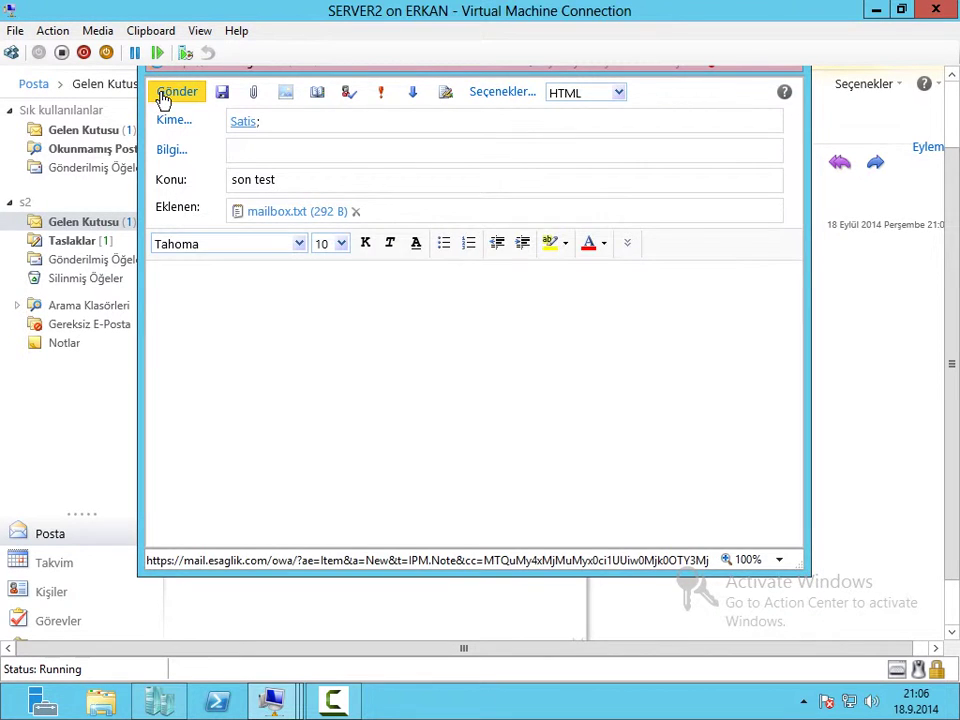
{"action": "left_click", "coordinate": [163, 95]}
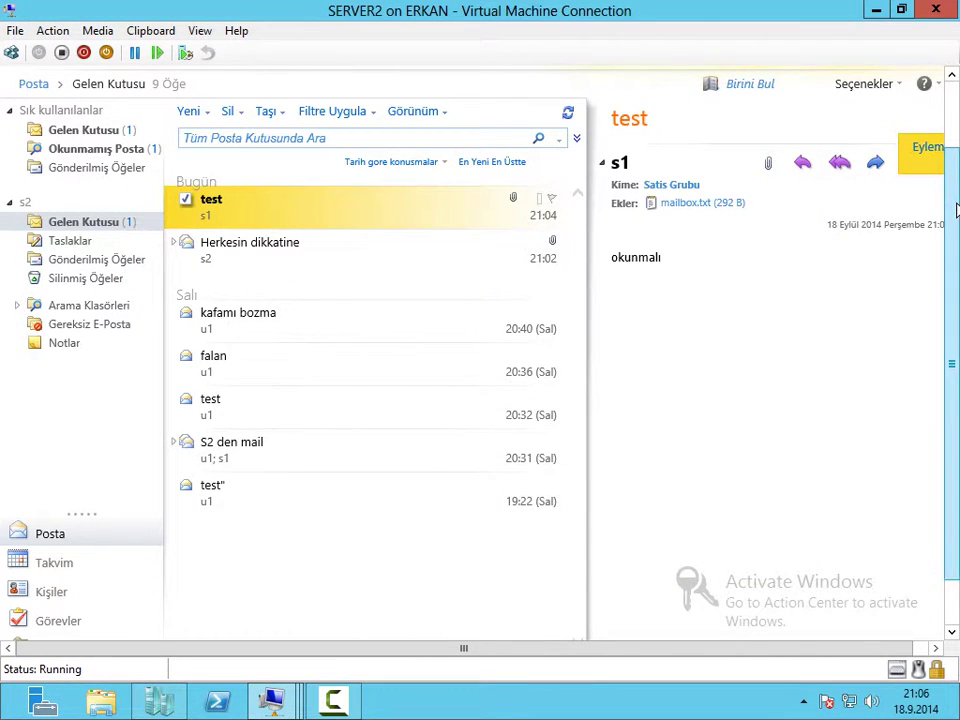
Refresh the Satis folder under Ortak Klasörler and open the "son test" message.
{"action": "left_click", "coordinate": [93, 596]}
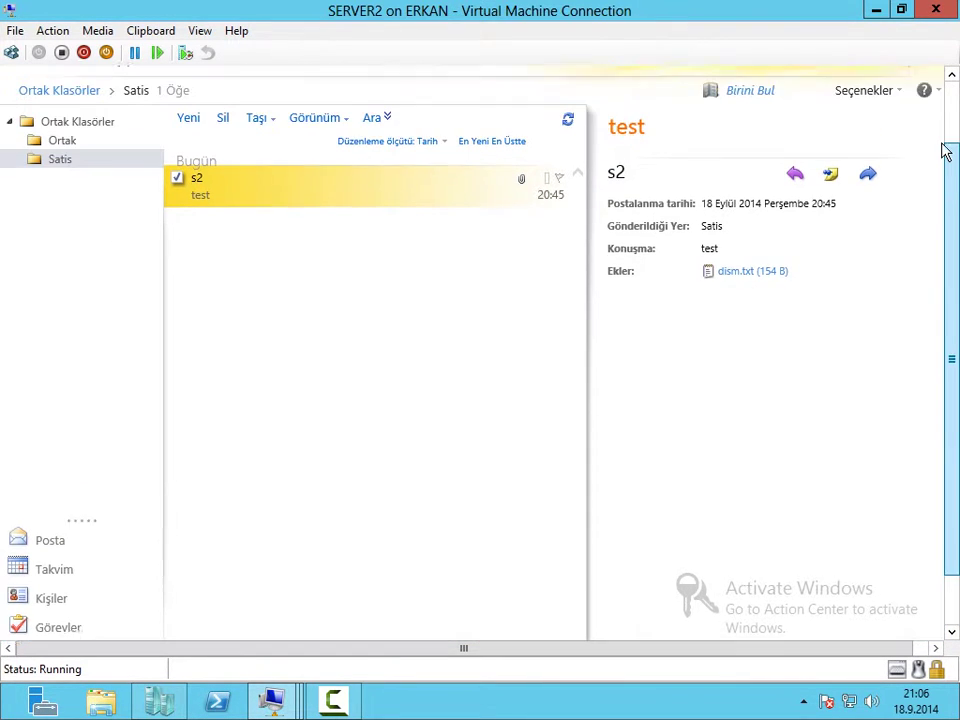
{"action": "left_click", "coordinate": [568, 159]}
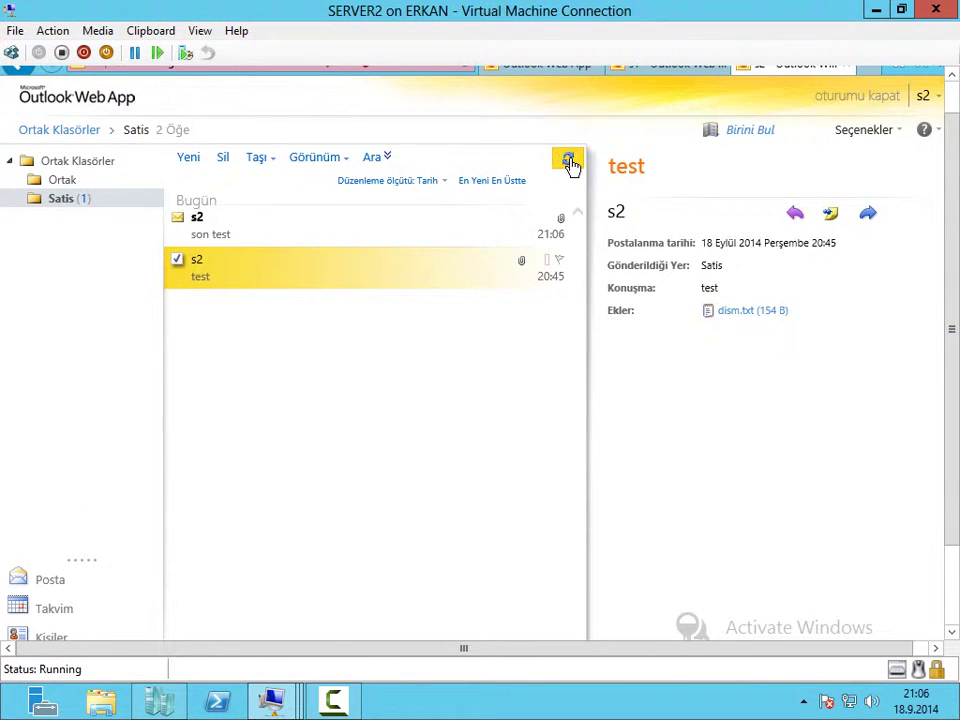
{"action": "left_click", "coordinate": [229, 240]}
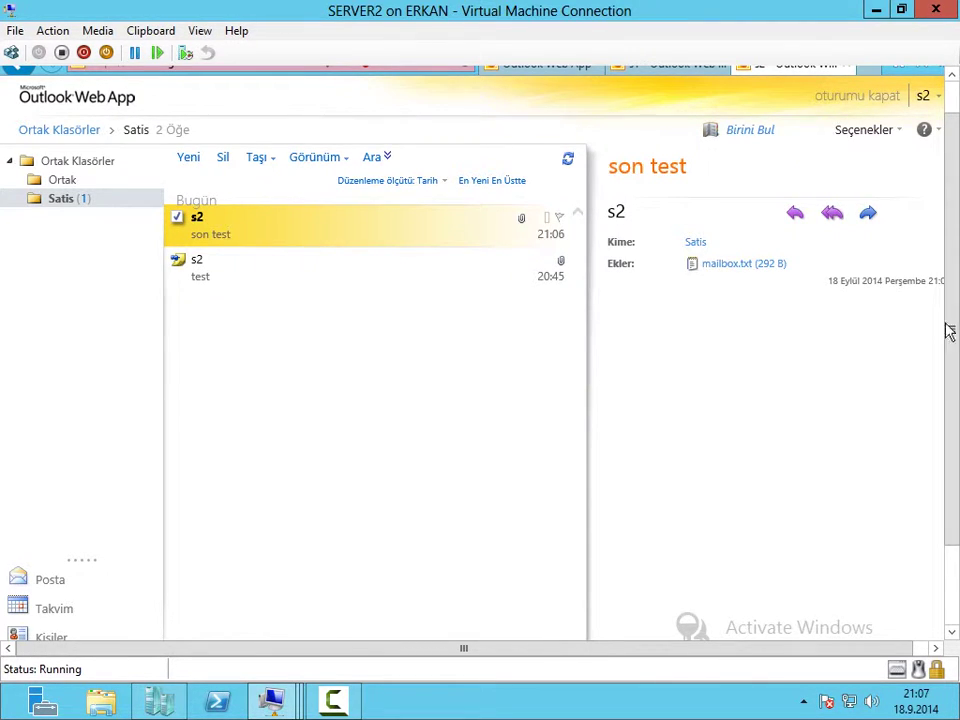
Return to the Public Folder Management Console and review the Satis folder's e-mail addresses, leaving them as they are.
{"action": "left_click_drag", "start_coordinate": [949, 289], "coordinate": [947, 366]}
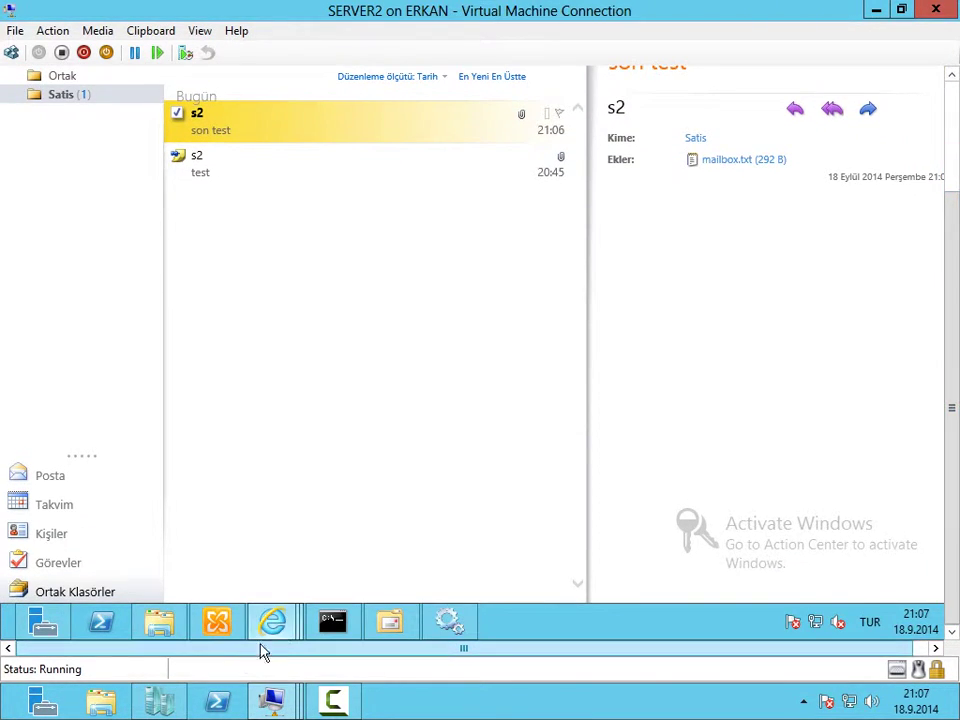
{"action": "left_click", "coordinate": [389, 624]}
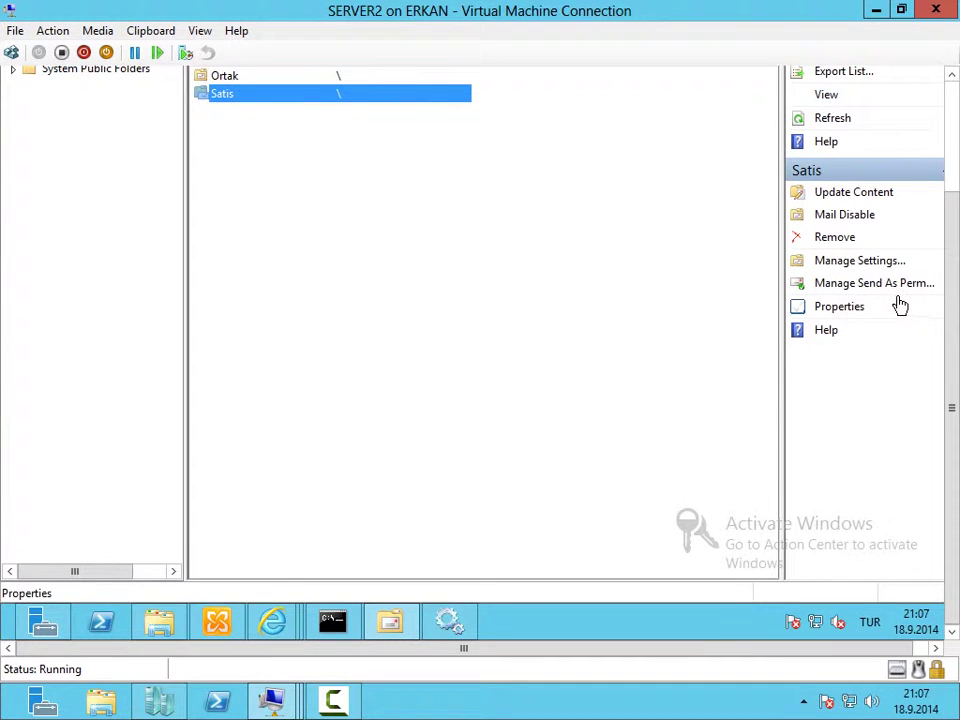
{"action": "left_click_drag", "start_coordinate": [956, 274], "coordinate": [953, 195]}
{"action": "right_click", "coordinate": [229, 205]}
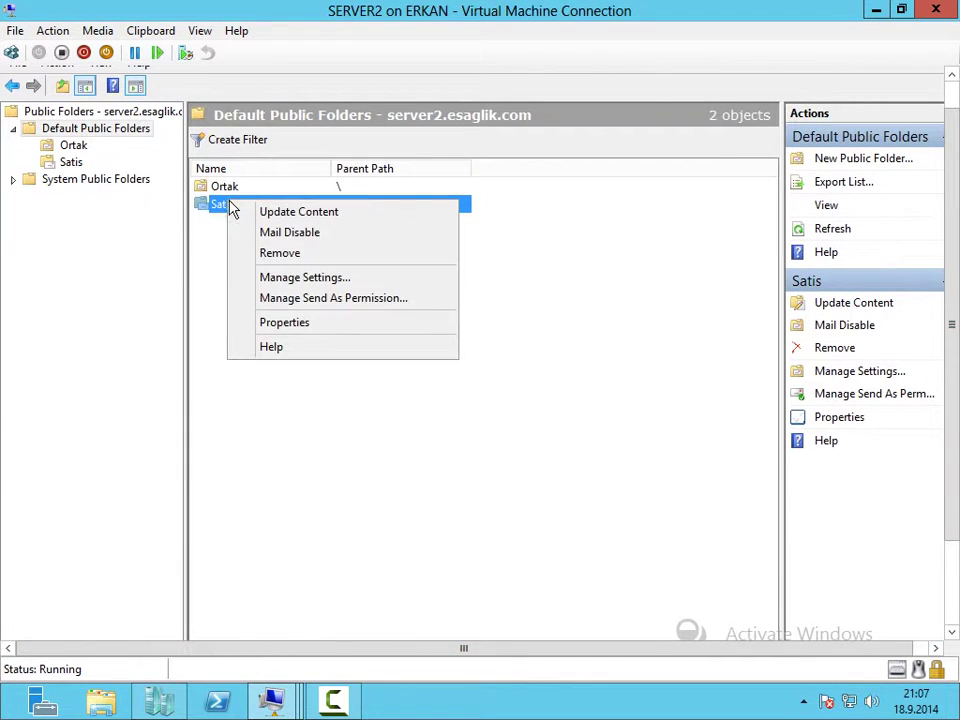
{"action": "left_click", "coordinate": [333, 322]}
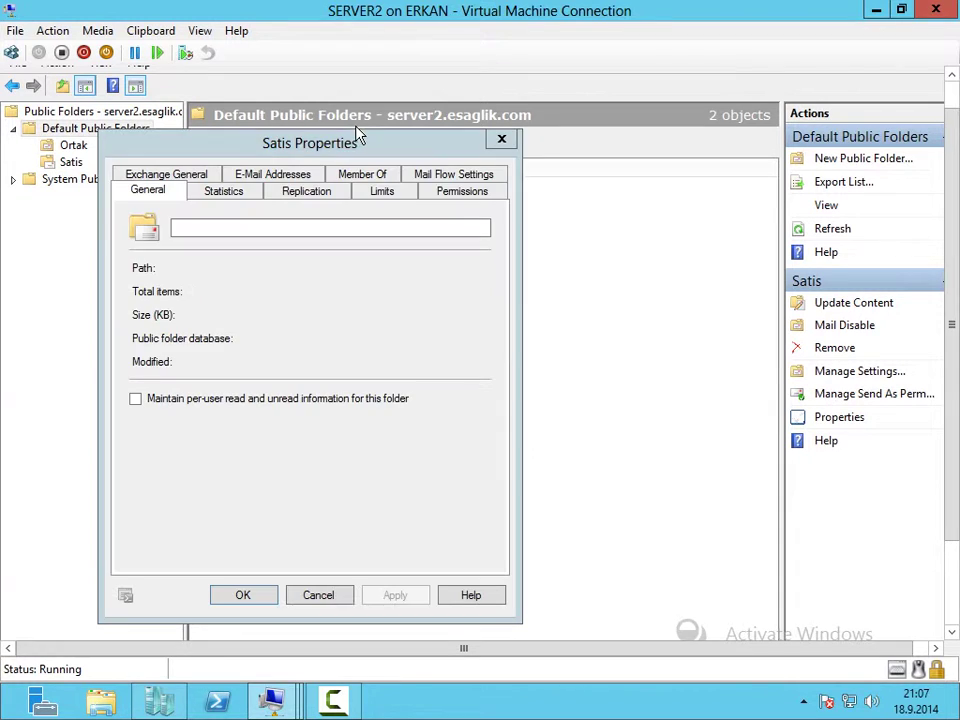
{"action": "left_click", "coordinate": [276, 176]}
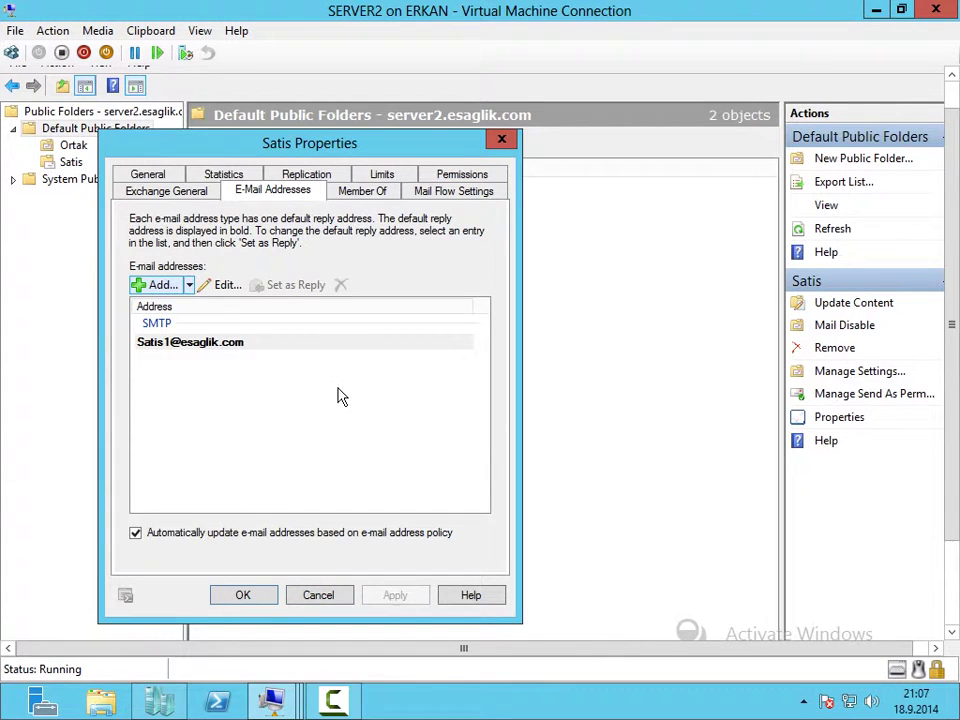
{"action": "left_click", "coordinate": [318, 597]}
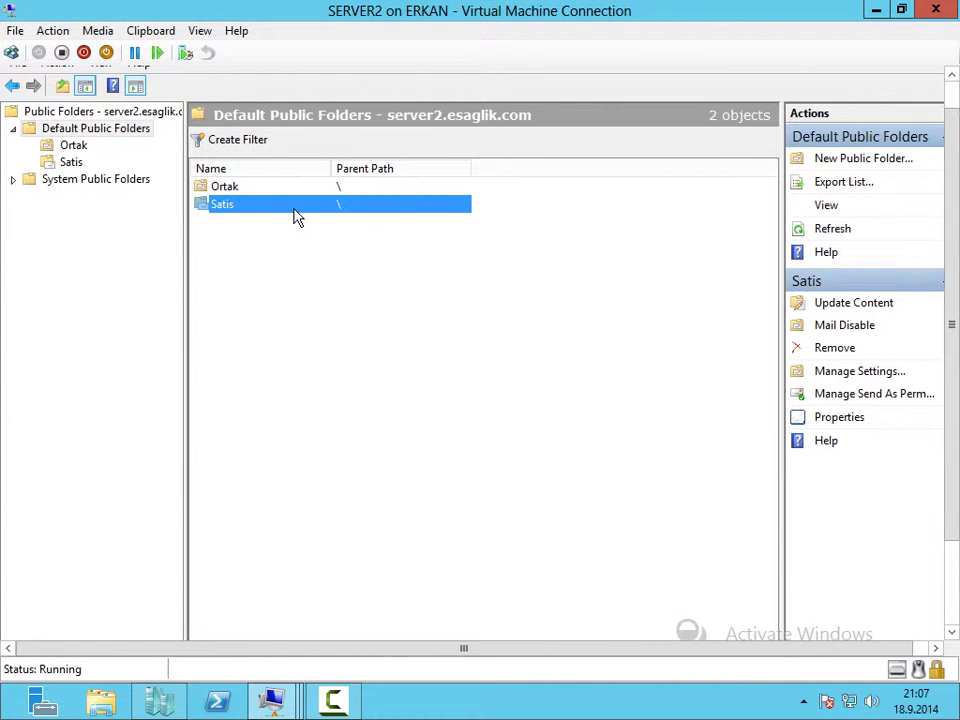
Open the Satis folder's properties and examine its e-mail addresses.
{"action": "left_click_drag", "start_coordinate": [951, 330], "coordinate": [952, 418]}
{"action": "right_click", "coordinate": [320, 121]}
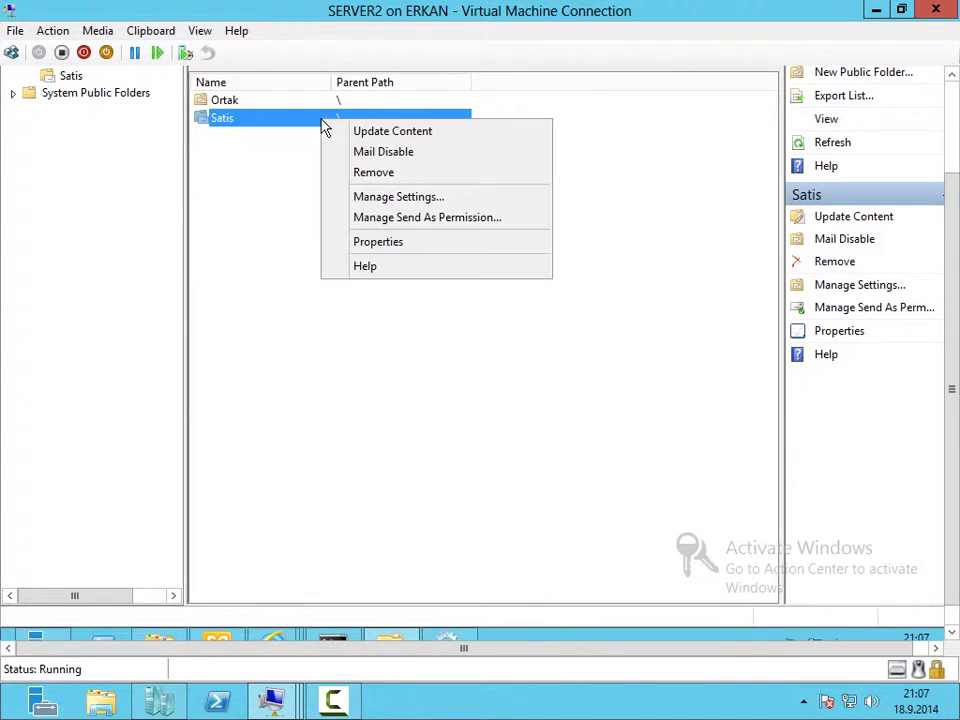
{"action": "left_click", "coordinate": [400, 240]}
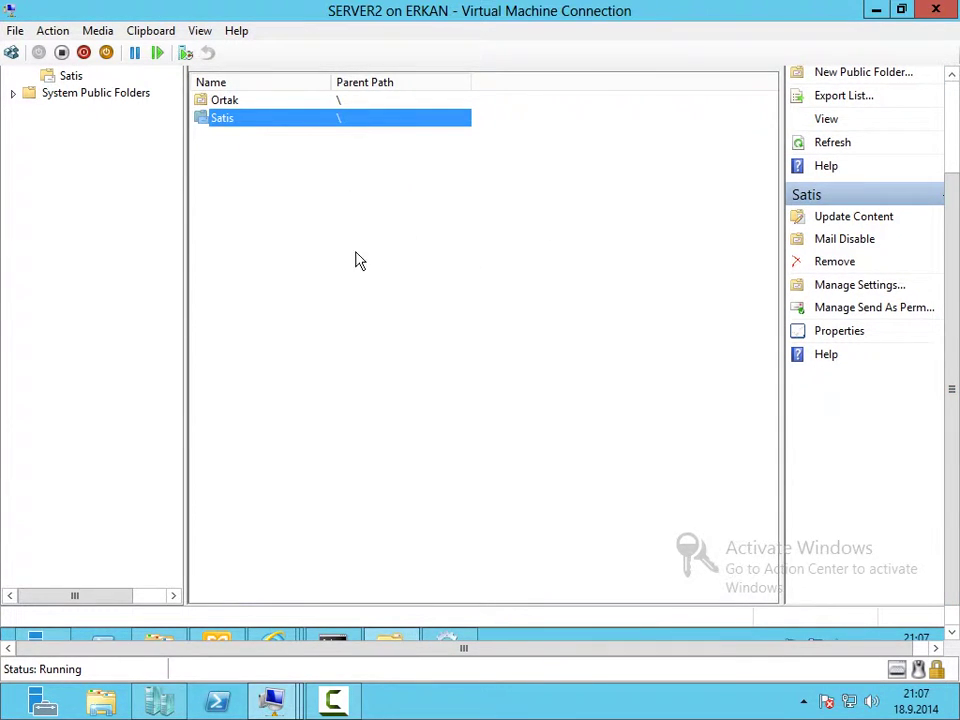
{"action": "left_click_drag", "start_coordinate": [951, 400], "coordinate": [936, 163]}
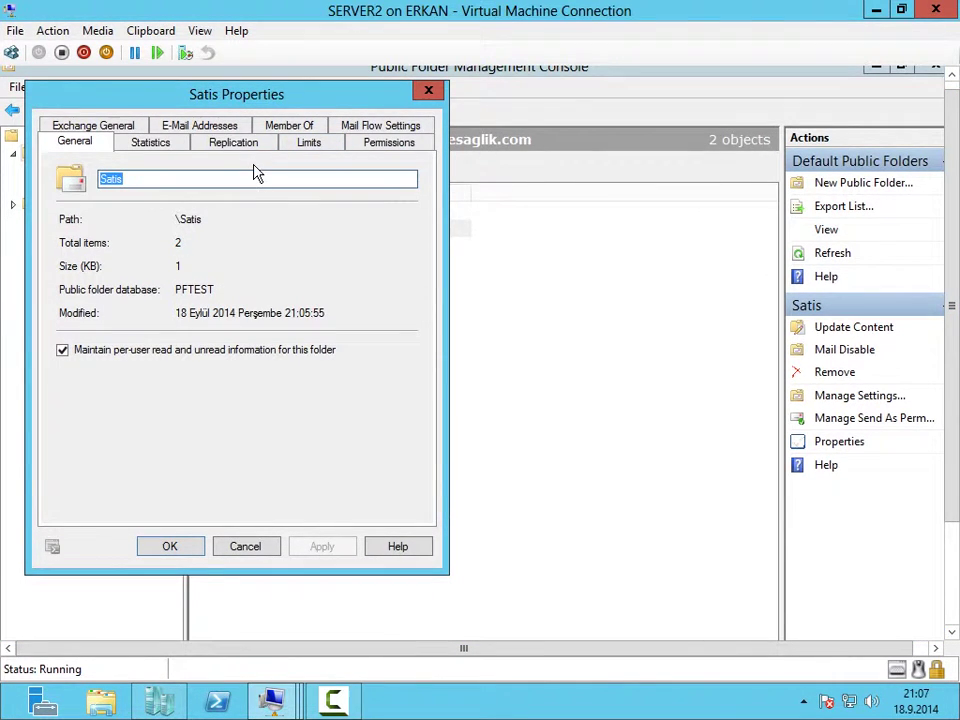
{"action": "left_click", "coordinate": [200, 127]}
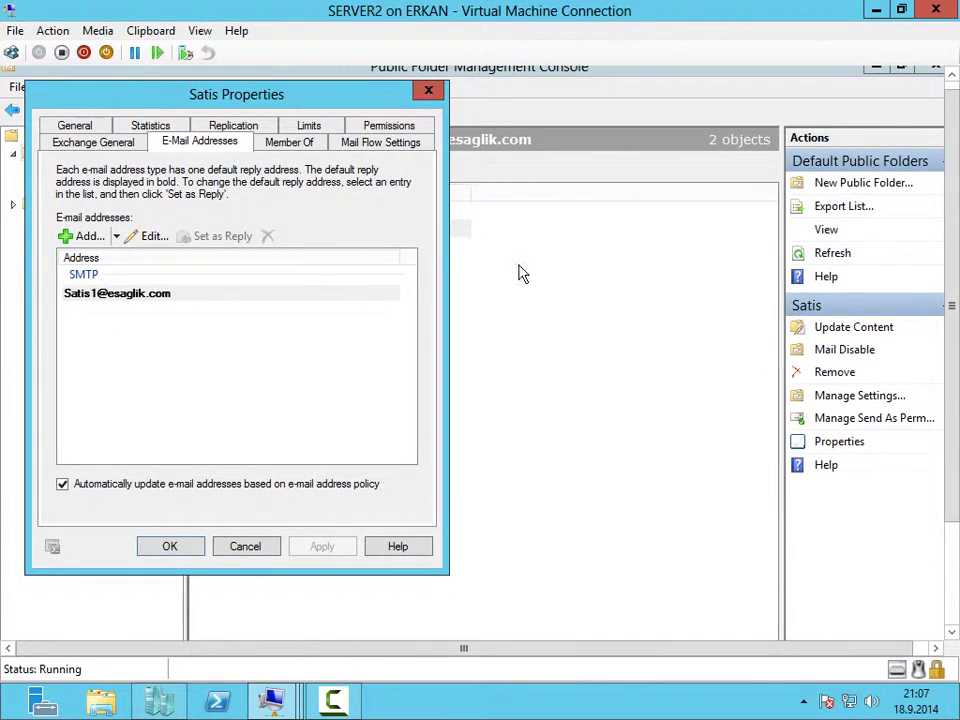
{"action": "left_click_drag", "start_coordinate": [311, 105], "coordinate": [663, 219]}
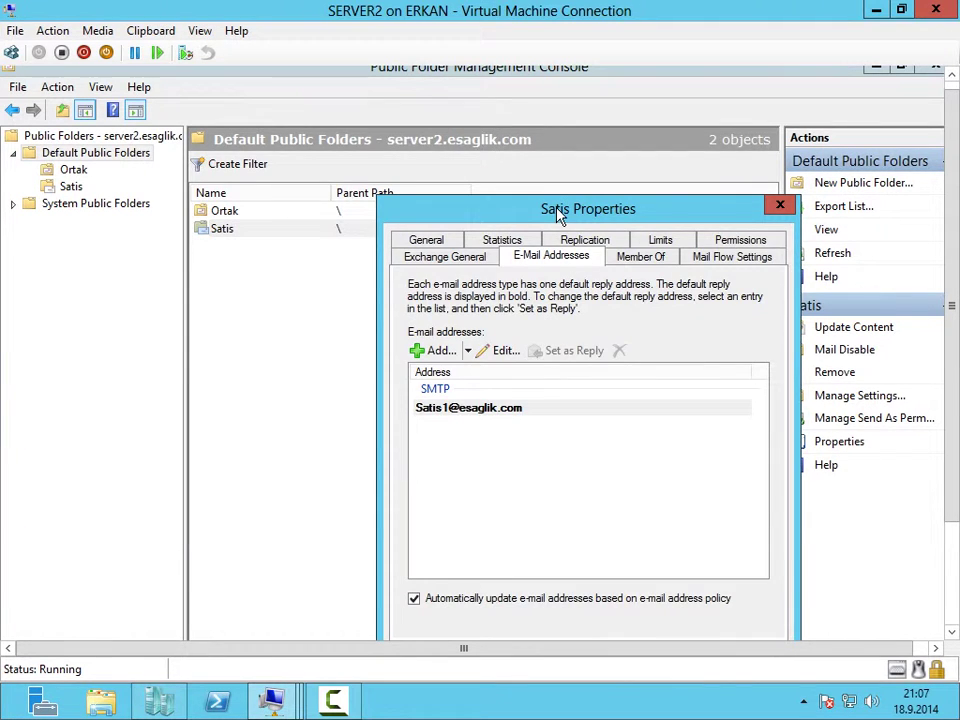
{"action": "left_click_drag", "start_coordinate": [561, 214], "coordinate": [536, 115]}
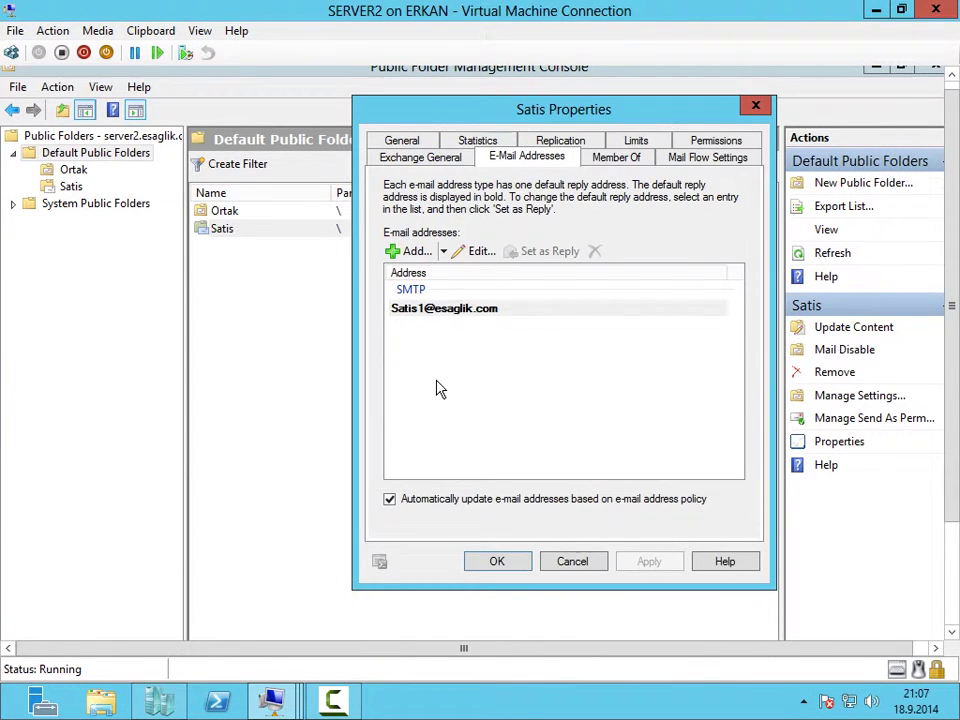
Look through the Satis folder's statistics, replication, limits, permissions and mail flow settings, and close its properties without changes.
{"action": "left_click", "coordinate": [405, 144]}
{"action": "left_click", "coordinate": [478, 166]}
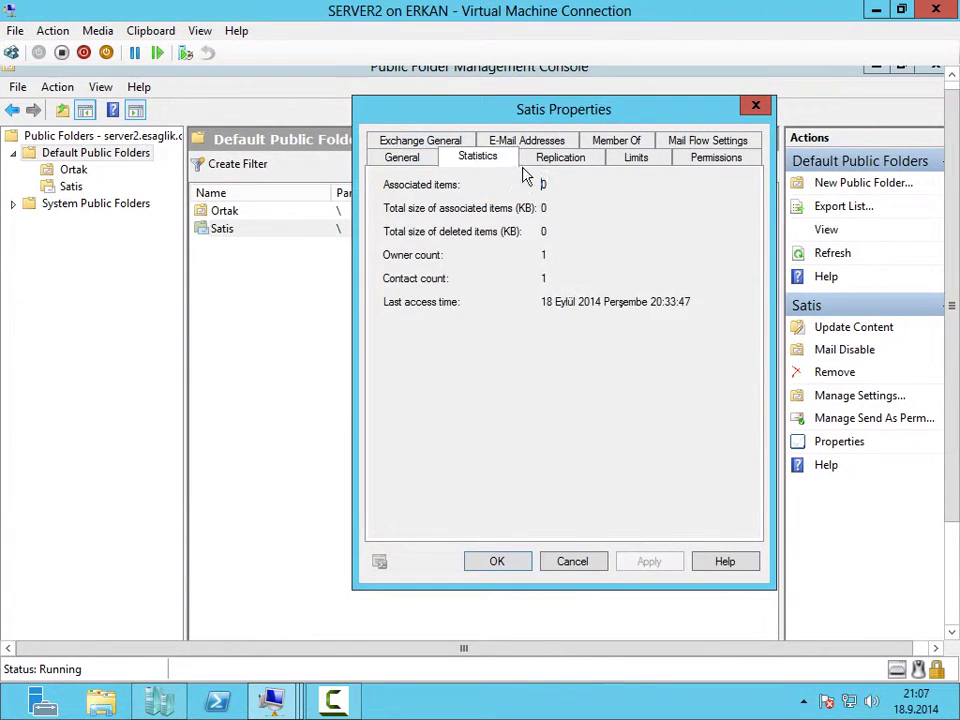
{"action": "left_click", "coordinate": [580, 168]}
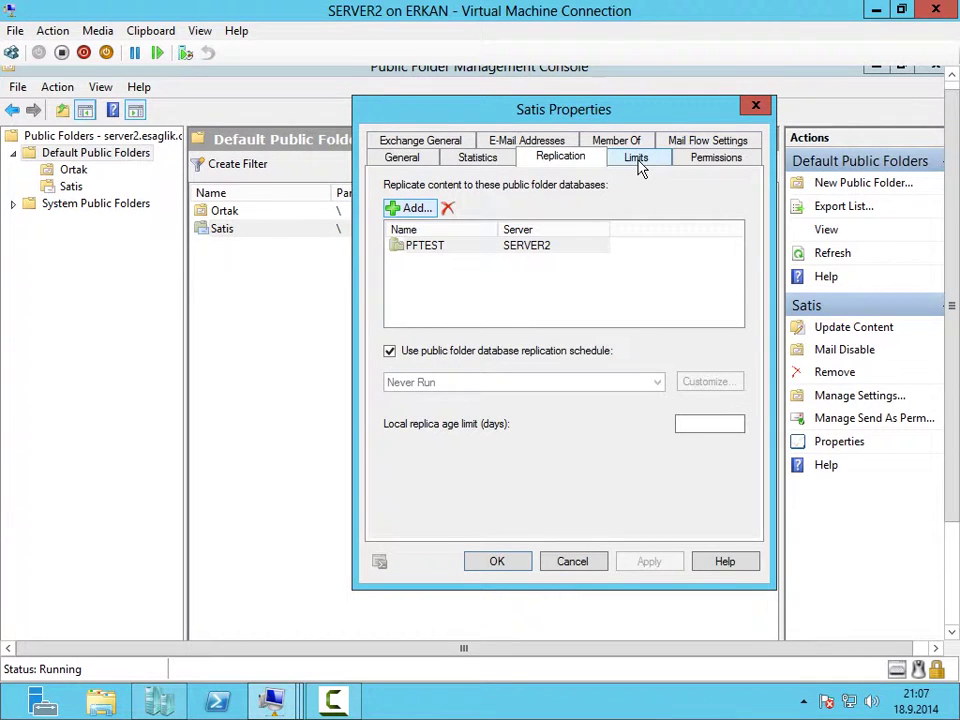
{"action": "left_click", "coordinate": [640, 168]}
{"action": "left_click", "coordinate": [738, 164]}
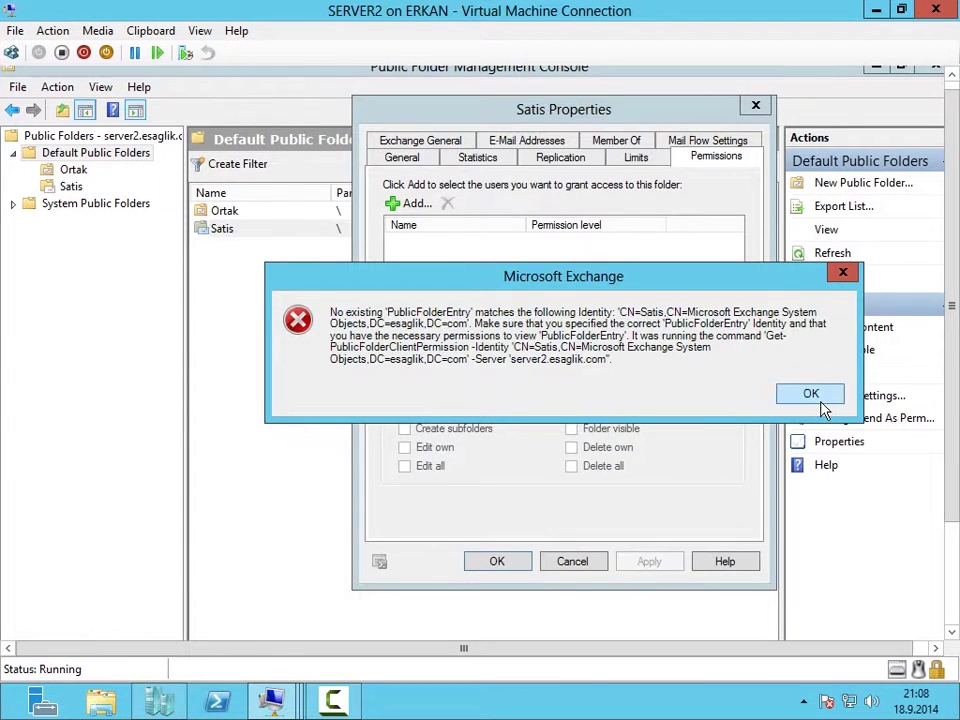
{"action": "left_click", "coordinate": [808, 393]}
{"action": "left_click", "coordinate": [716, 141]}
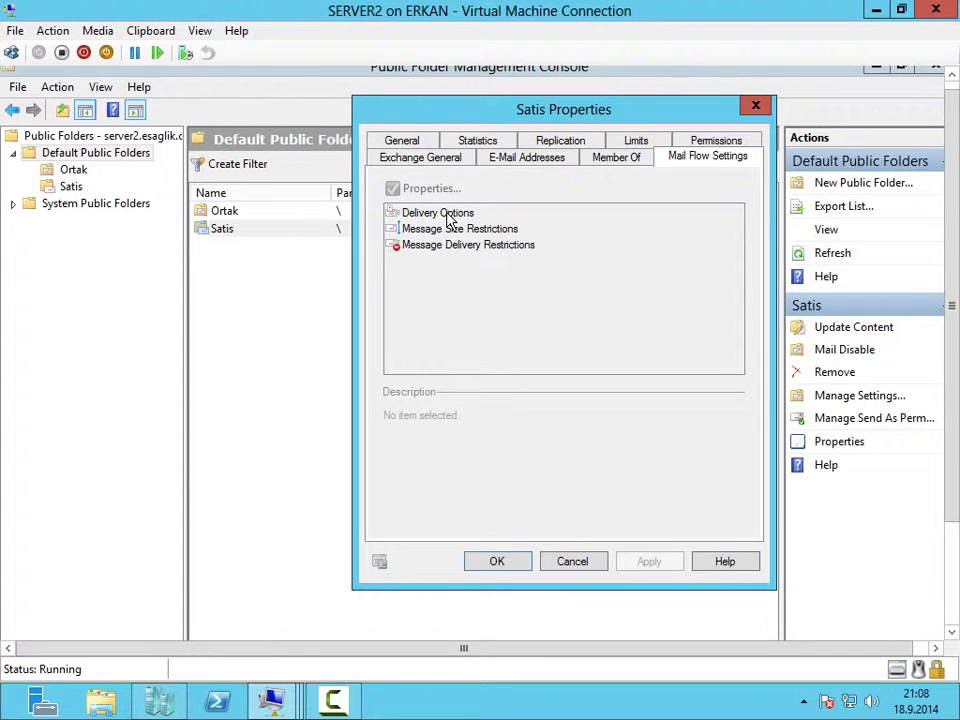
{"action": "left_click", "coordinate": [572, 561]}
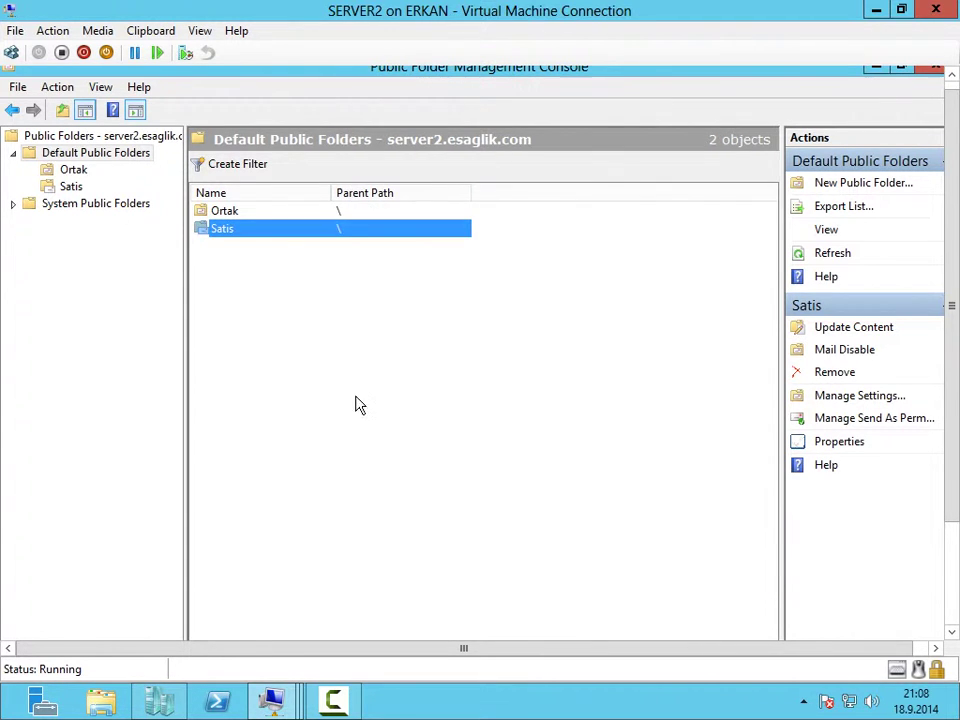
Reopen the Satis folder's properties and add Administrator to its permission list.
{"action": "right_click", "coordinate": [207, 235]}
{"action": "left_click", "coordinate": [276, 350]}
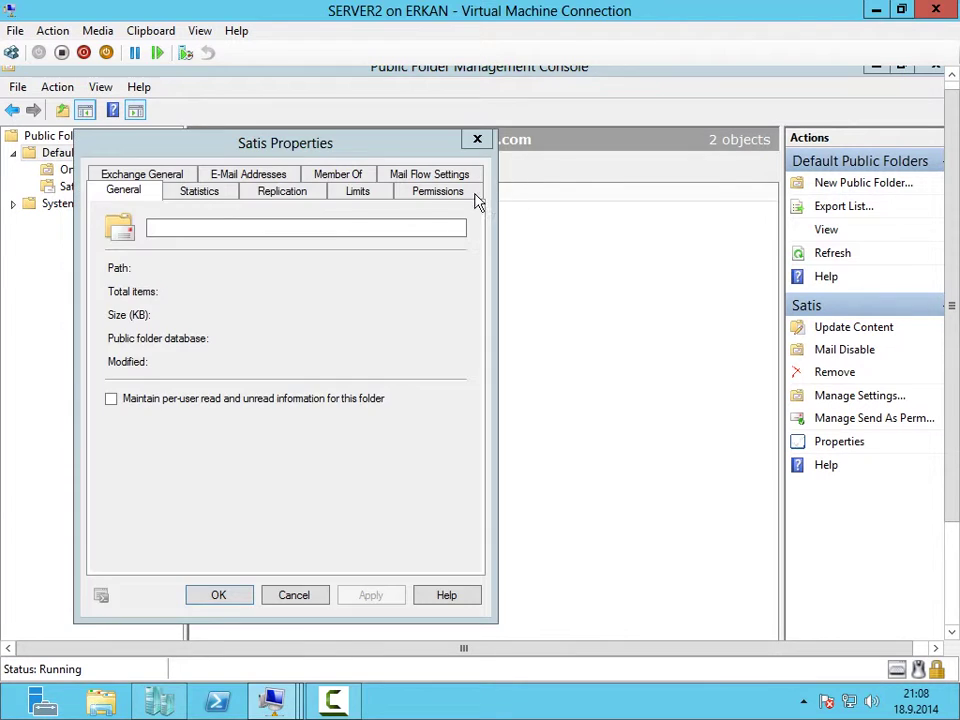
{"action": "left_click", "coordinate": [350, 192]}
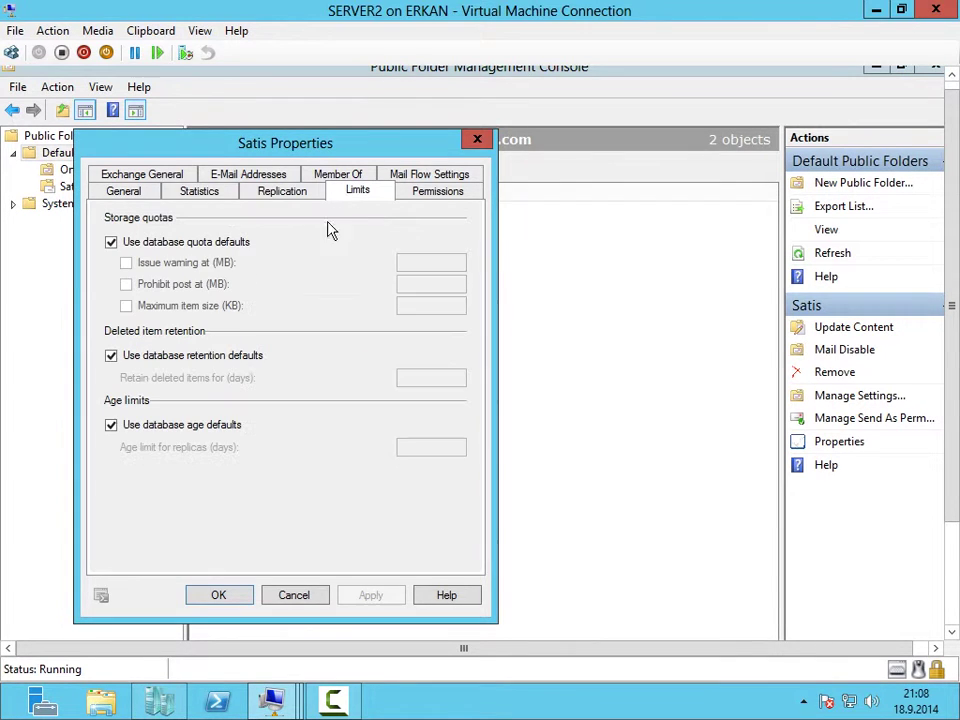
{"action": "left_click", "coordinate": [410, 192]}
{"action": "left_click", "coordinate": [133, 238]}
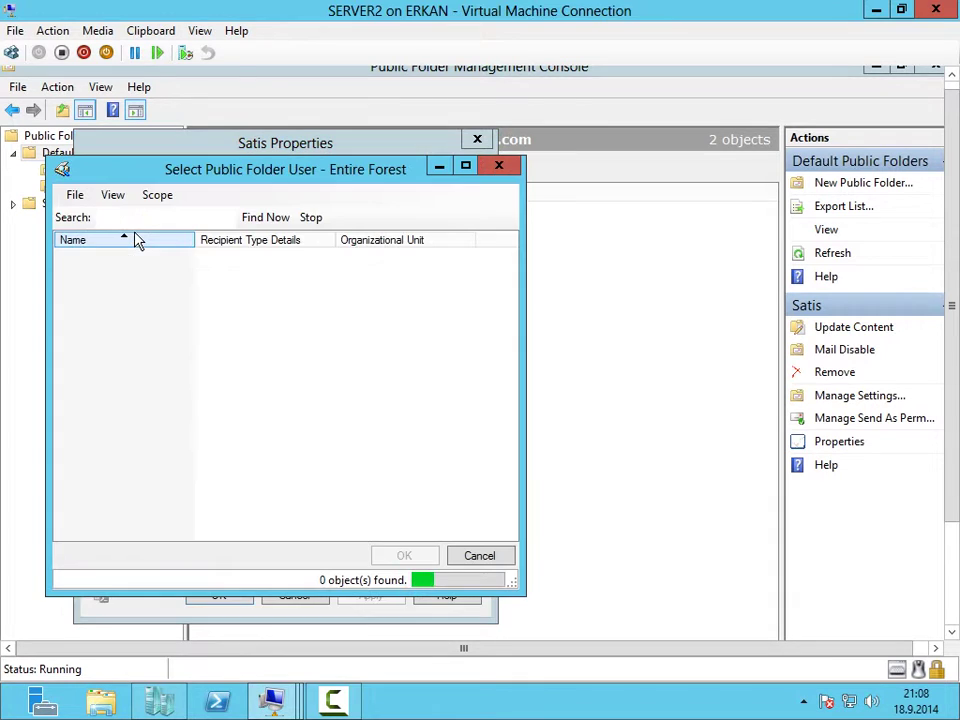
{"action": "left_click_drag", "start_coordinate": [200, 170], "coordinate": [490, 189]}
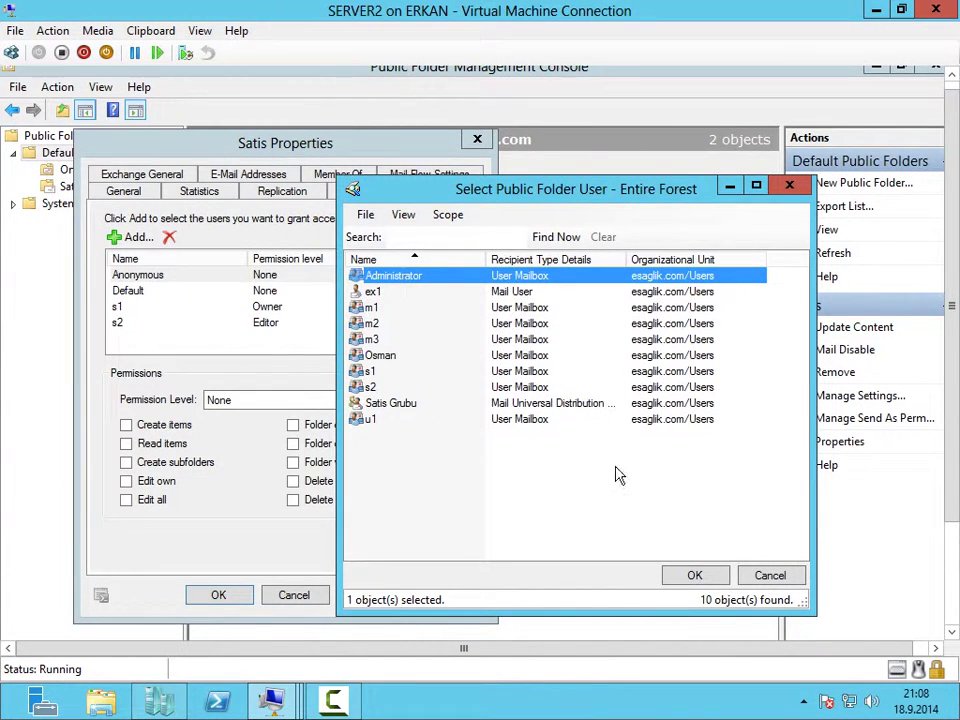
{"action": "left_click", "coordinate": [702, 584]}
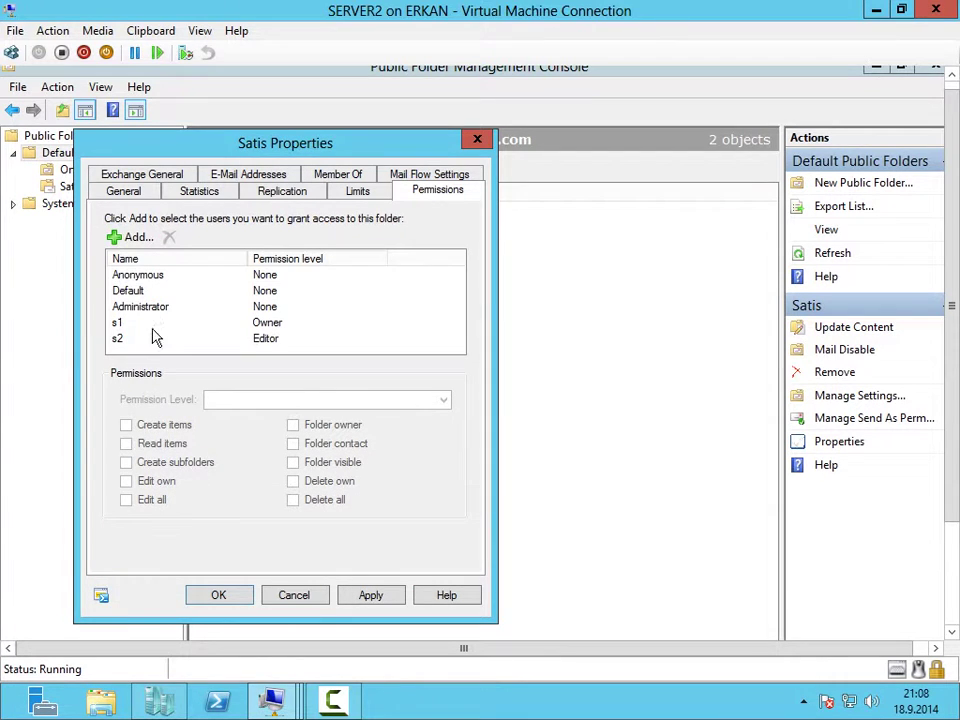
Give Administrator the Owner permission level on the Satis folder and save the properties.
{"action": "left_click", "coordinate": [138, 279]}
{"action": "left_click", "coordinate": [140, 308]}
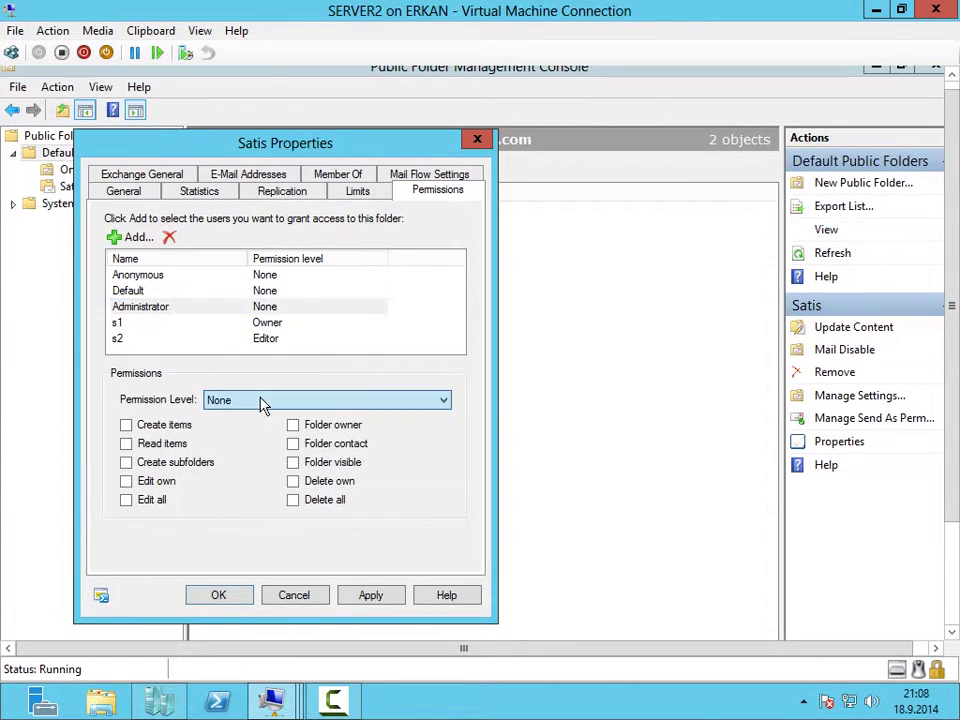
{"action": "left_click", "coordinate": [264, 400]}
{"action": "left_click", "coordinate": [240, 417]}
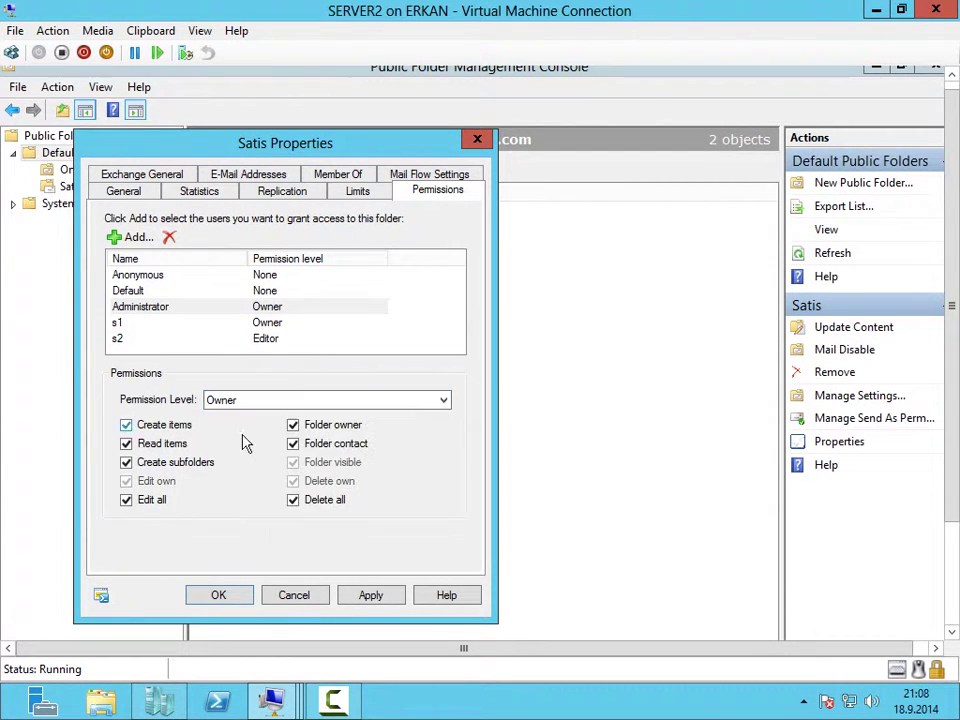
{"action": "left_click", "coordinate": [365, 597]}
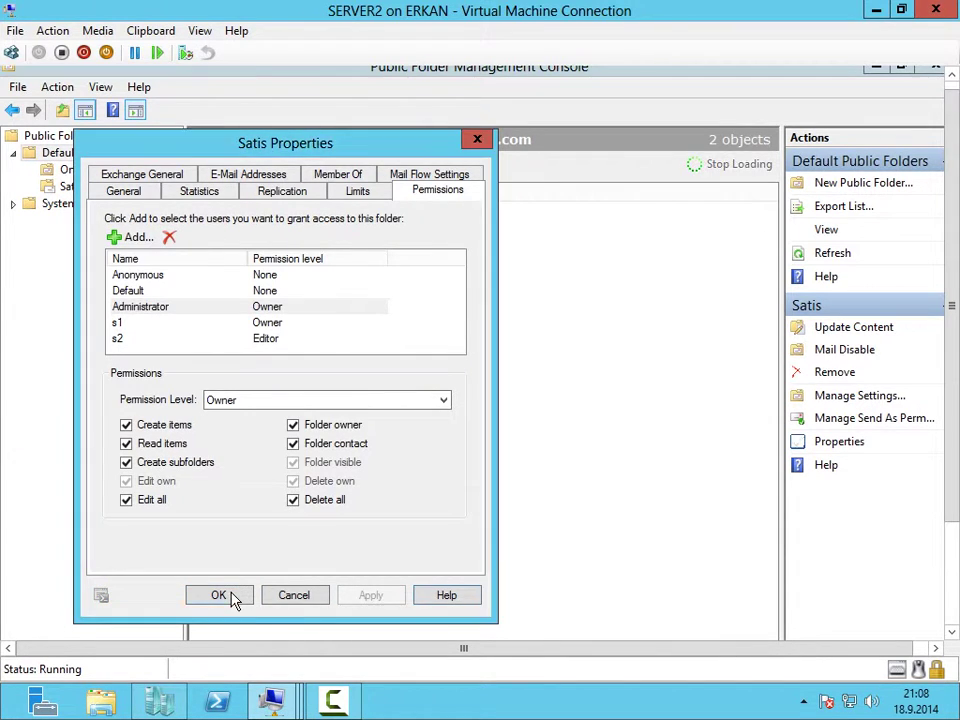
{"action": "left_click", "coordinate": [234, 600]}
Examine the Satis folder's general Exchange settings, message delivery restrictions and message size restrictions, leaving them as they are.
{"action": "right_click", "coordinate": [258, 229]}
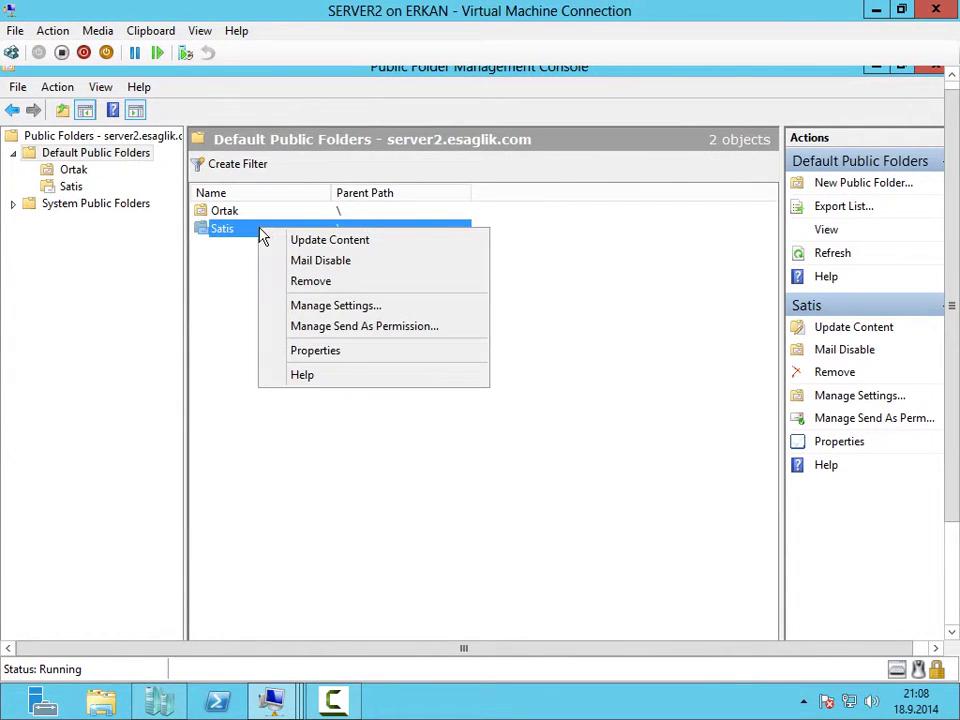
{"action": "left_click", "coordinate": [316, 351]}
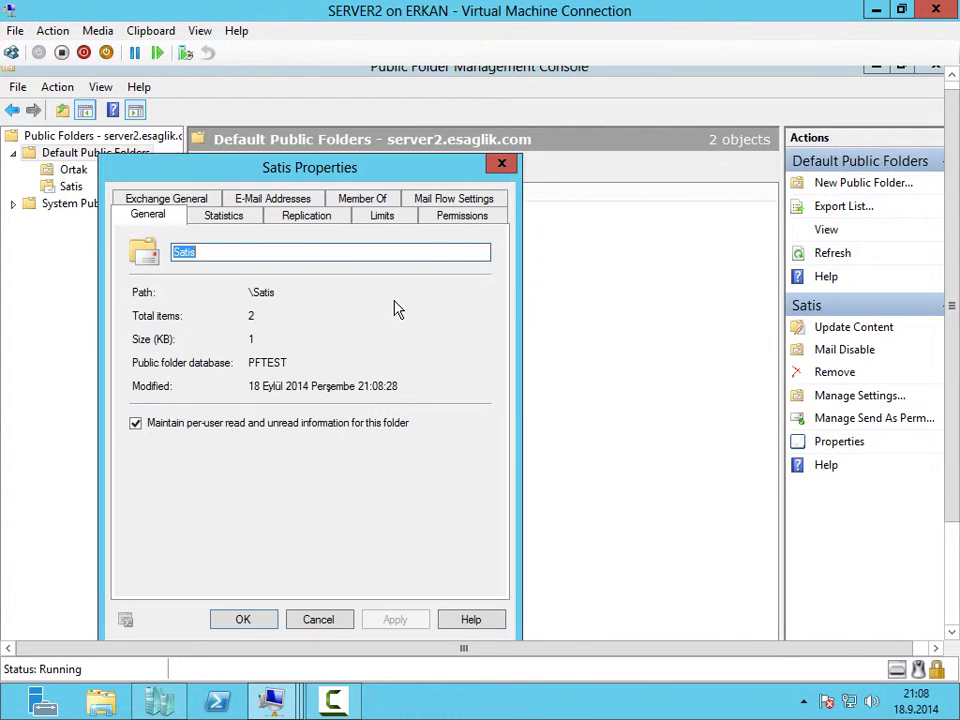
{"action": "left_click", "coordinate": [191, 199]}
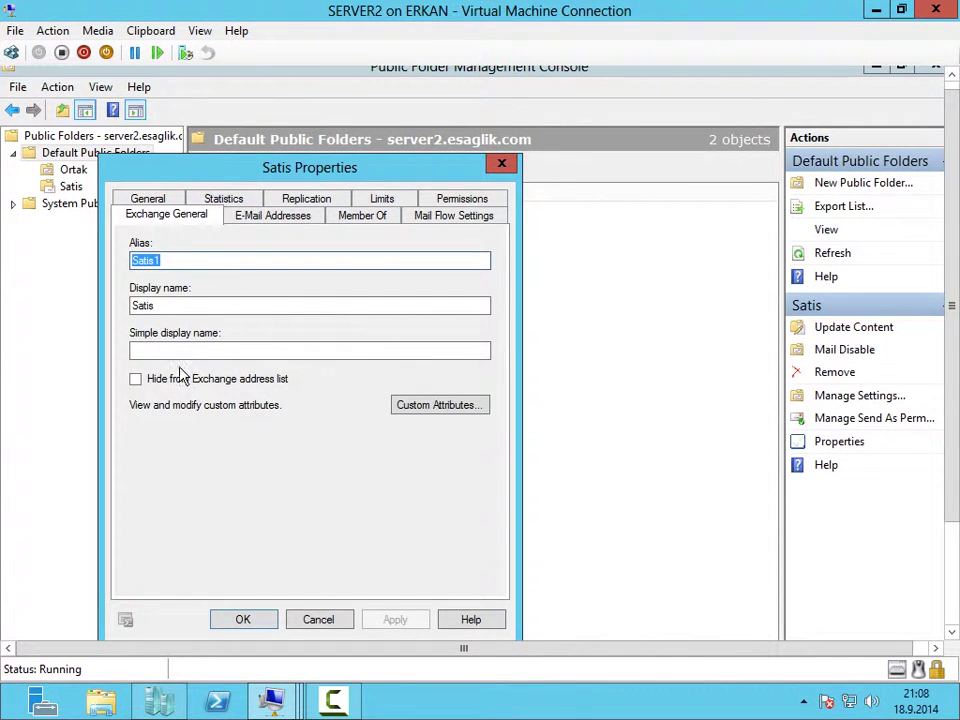
{"action": "left_click", "coordinate": [454, 216]}
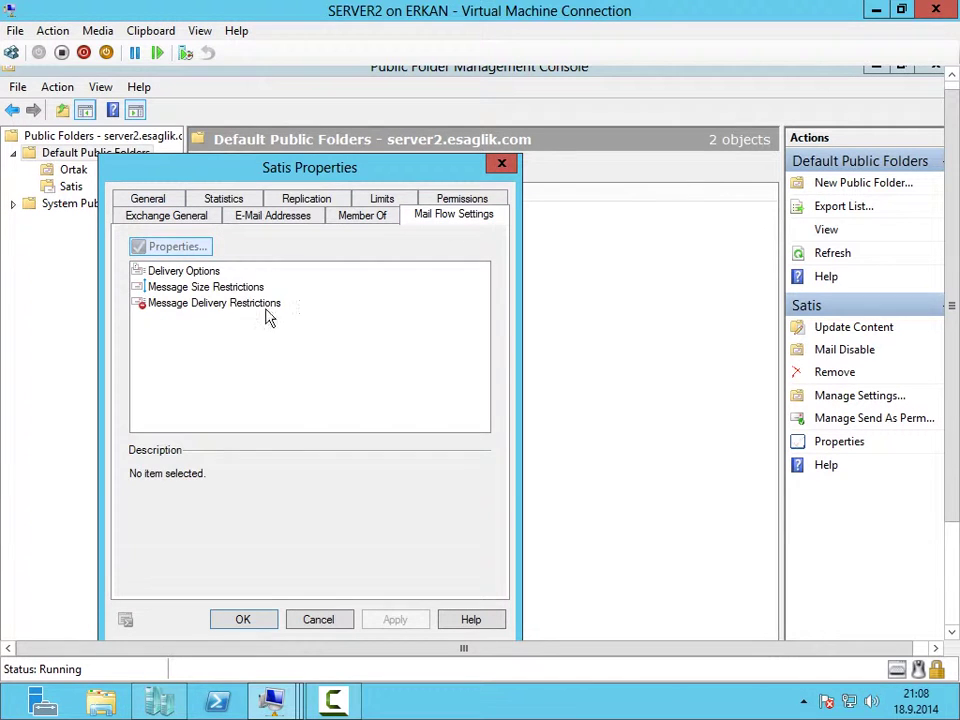
{"action": "double_click", "coordinate": [227, 303]}
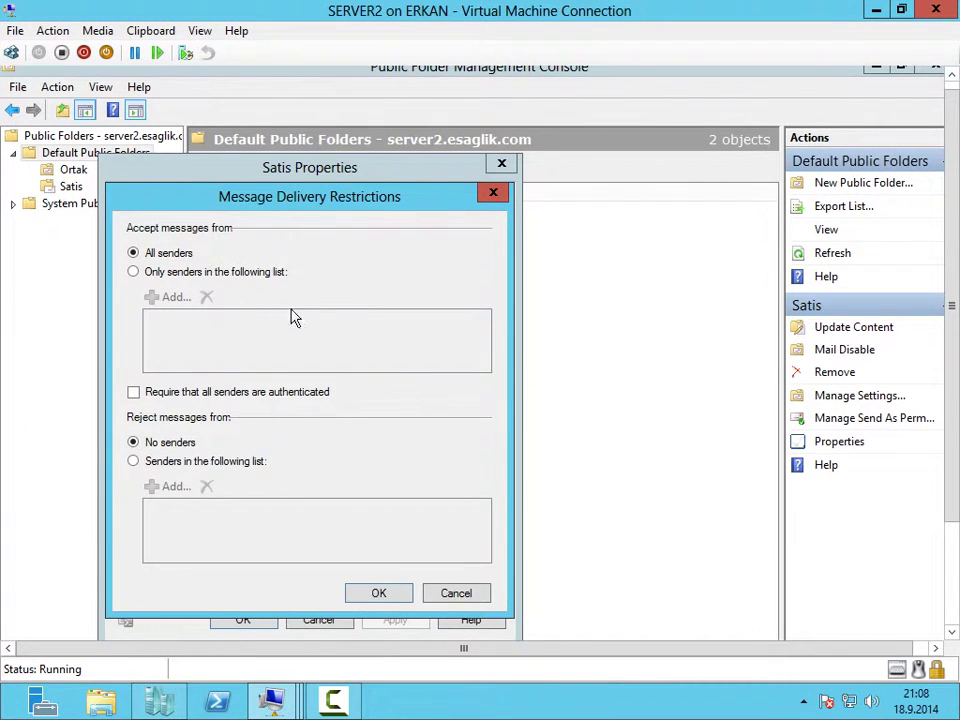
{"action": "left_click", "coordinate": [493, 191]}
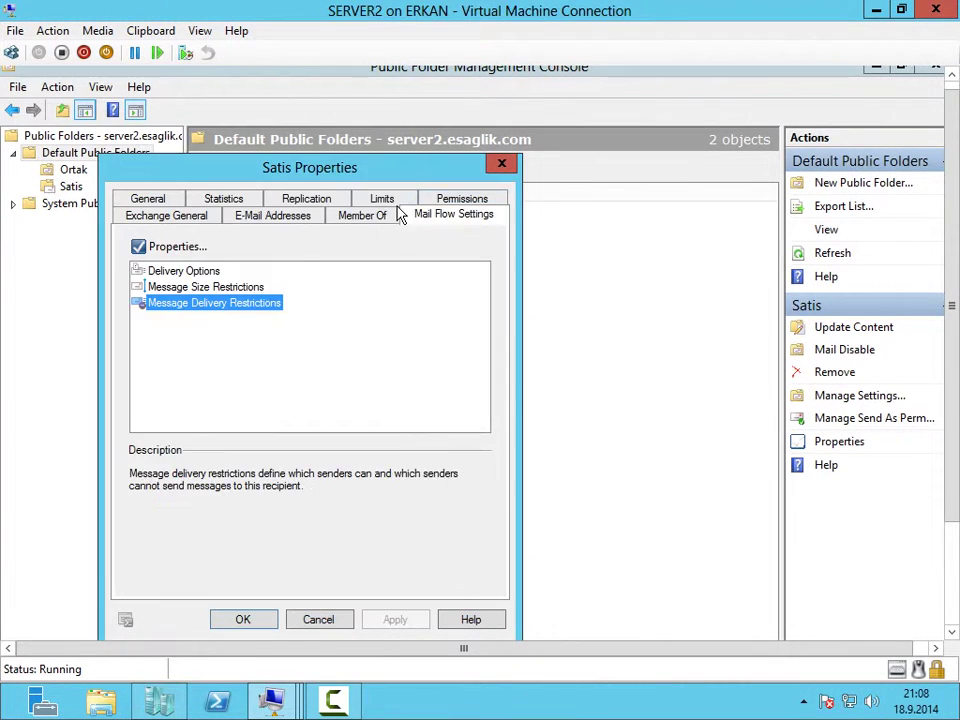
{"action": "left_click", "coordinate": [222, 288]}
{"action": "double_click", "coordinate": [222, 288]}
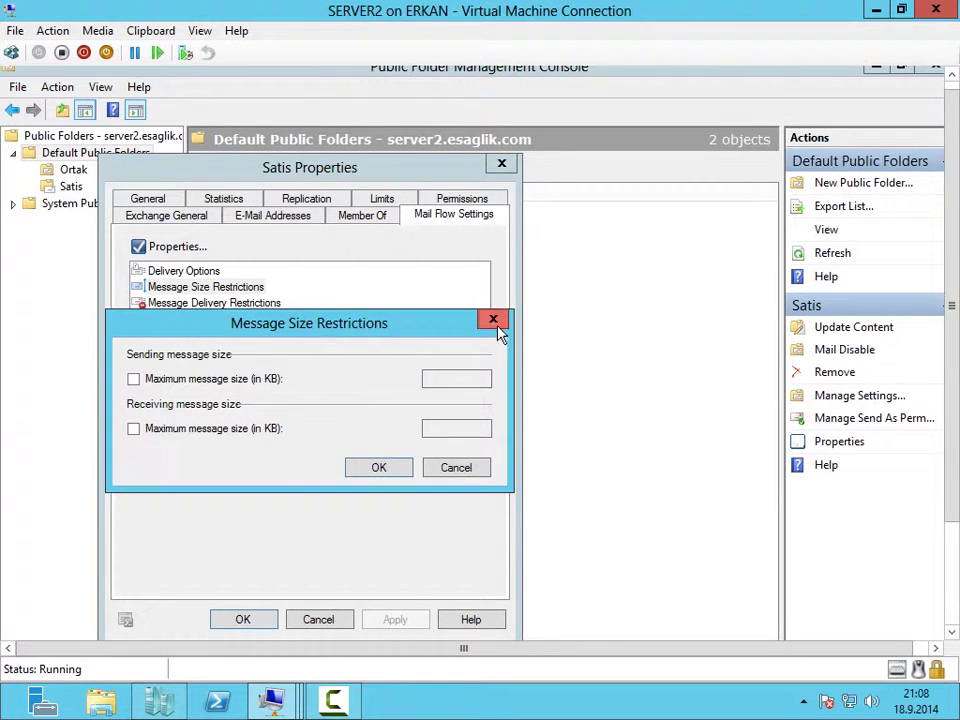
{"action": "left_click", "coordinate": [493, 320]}
Try restricting the Satis folder's message delivery to accept only senders s1 and s2, and require that all senders are authenticated.
{"action": "left_click_drag", "start_coordinate": [345, 171], "coordinate": [579, 141]}
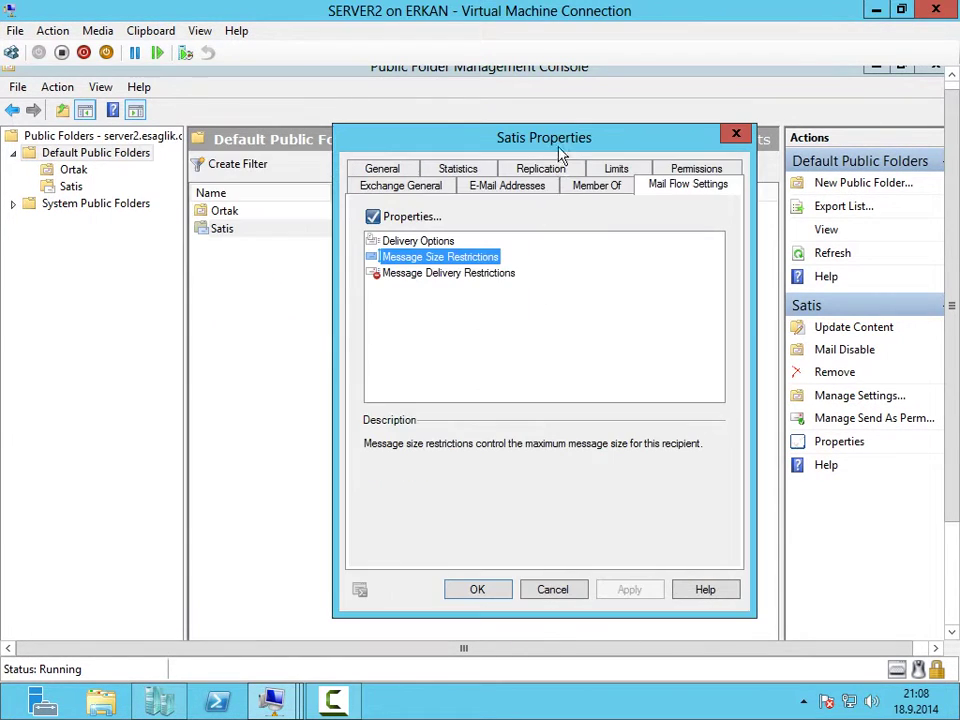
{"action": "double_click", "coordinate": [447, 275]}
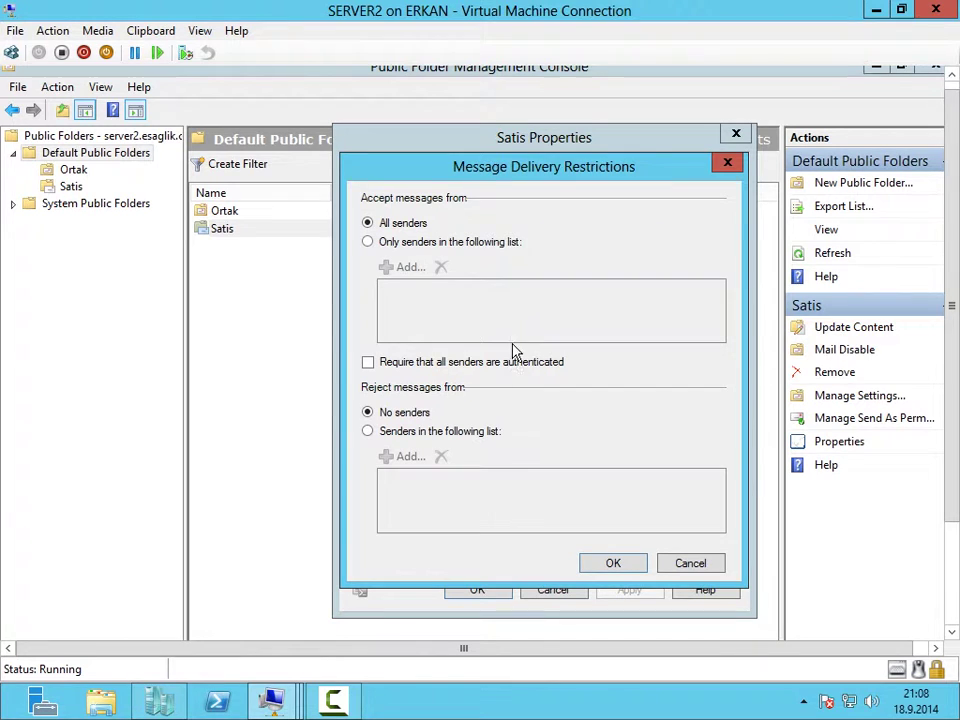
{"action": "left_click_drag", "start_coordinate": [491, 176], "coordinate": [276, 214]}
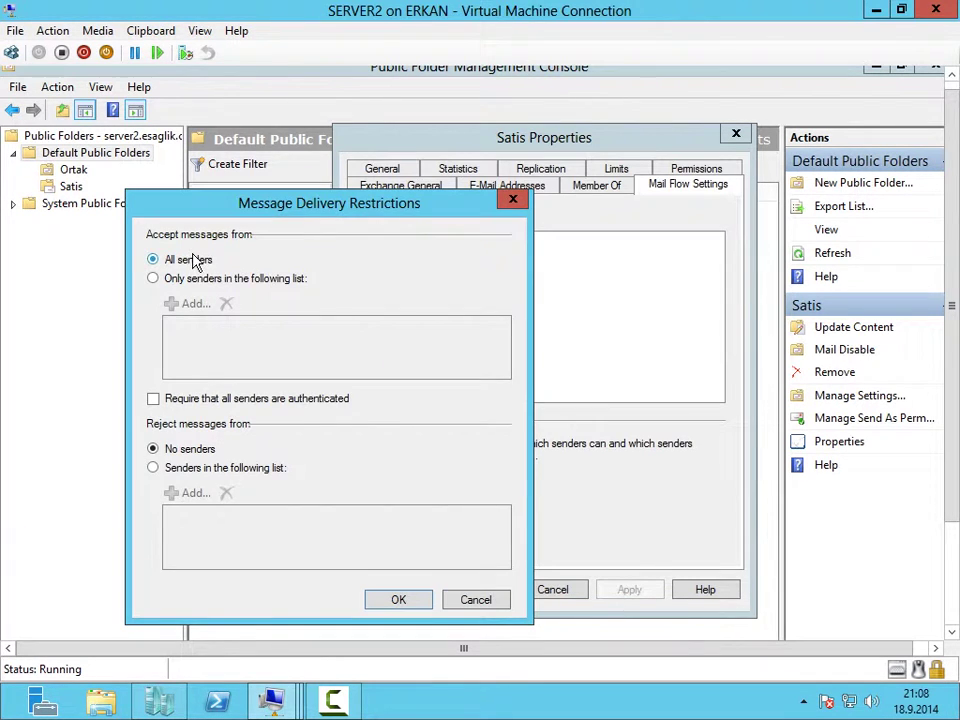
{"action": "left_click_drag", "start_coordinate": [364, 210], "coordinate": [686, 187]}
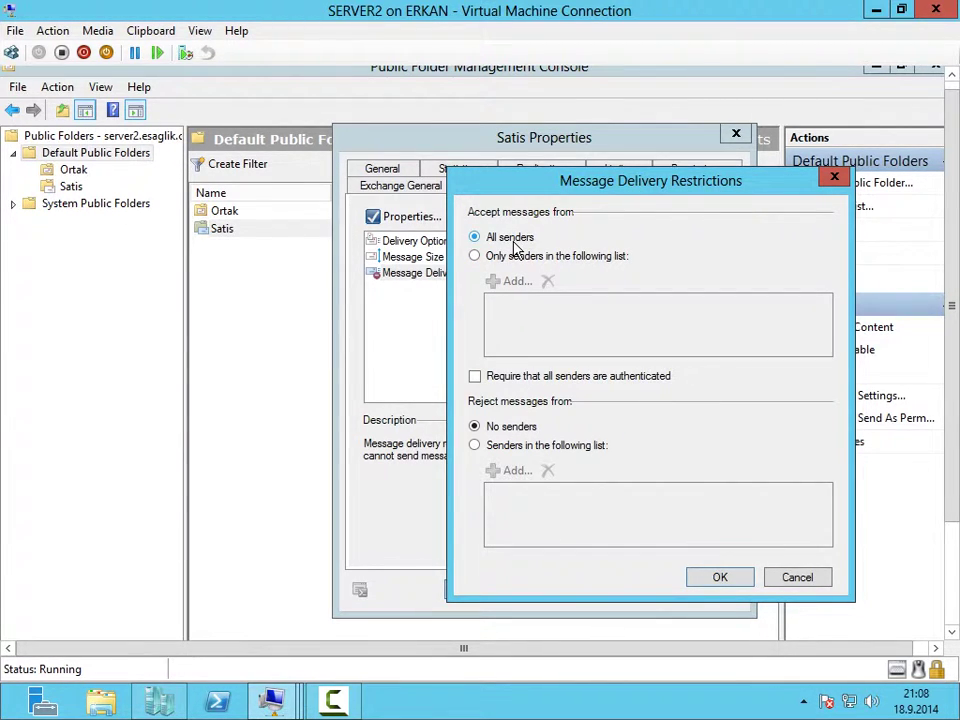
{"action": "left_click_drag", "start_coordinate": [528, 190], "coordinate": [621, 294]}
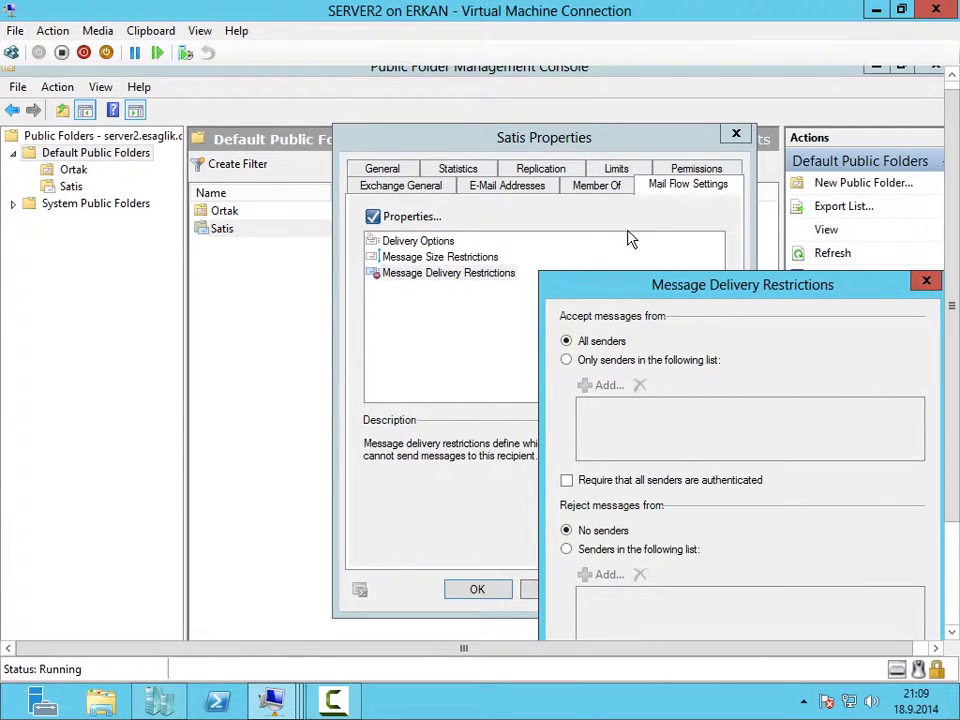
{"action": "left_click_drag", "start_coordinate": [697, 296], "coordinate": [638, 139]}
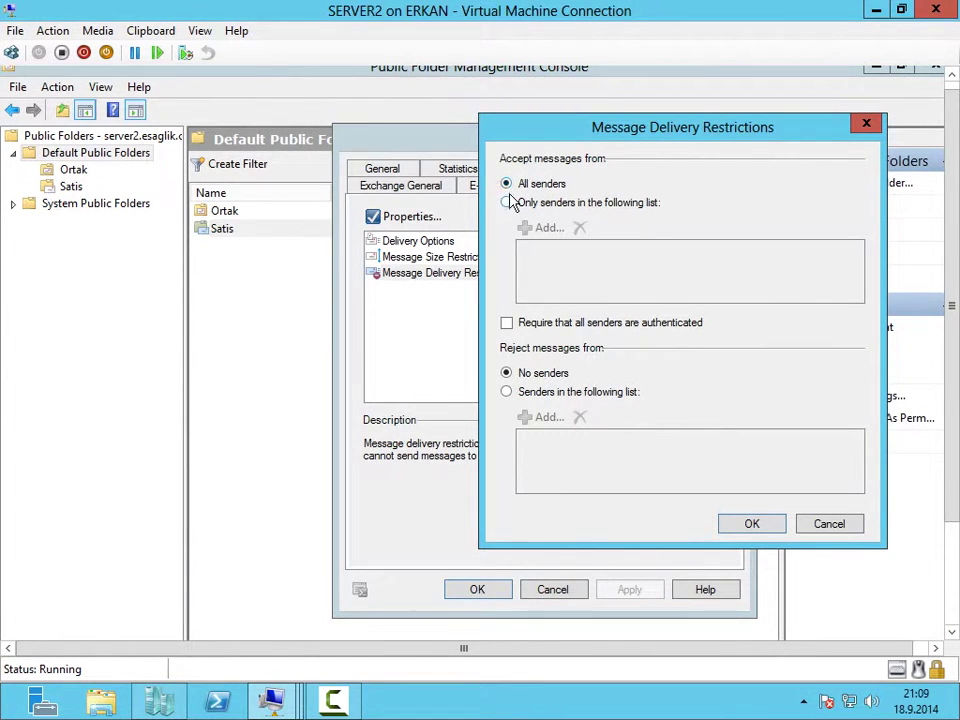
{"action": "left_click", "coordinate": [512, 204]}
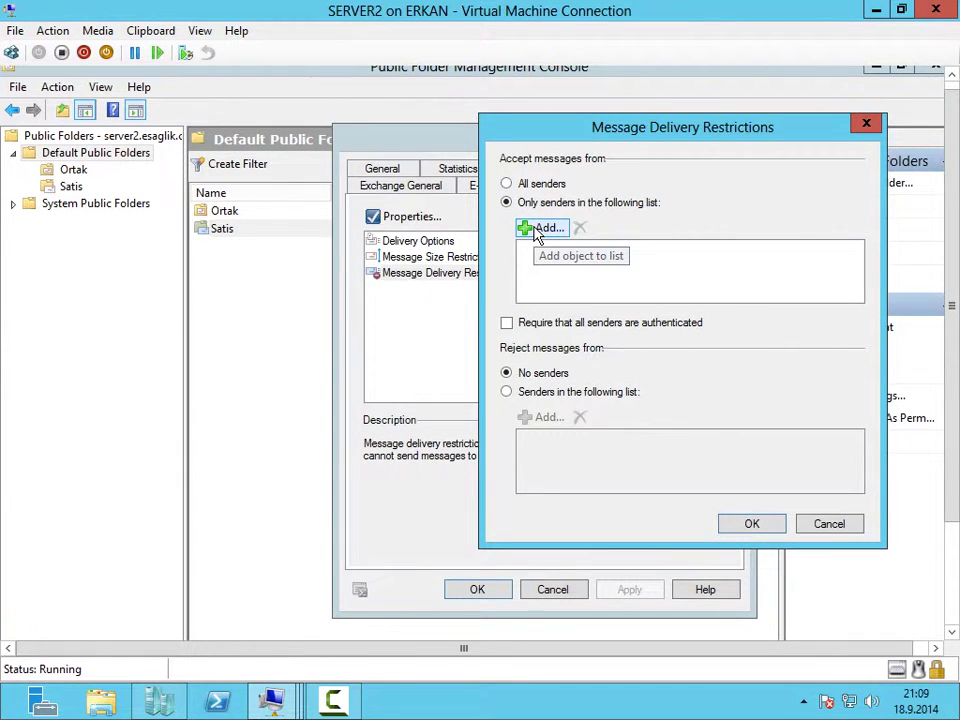
{"action": "left_click", "coordinate": [540, 230]}
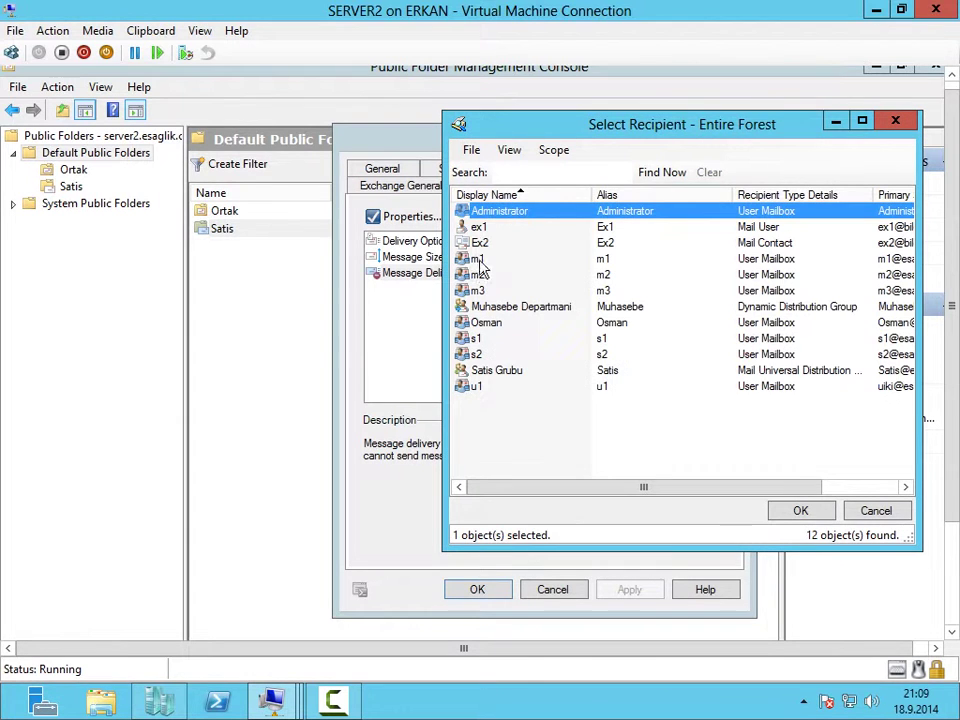
{"action": "left_click", "coordinate": [478, 341]}
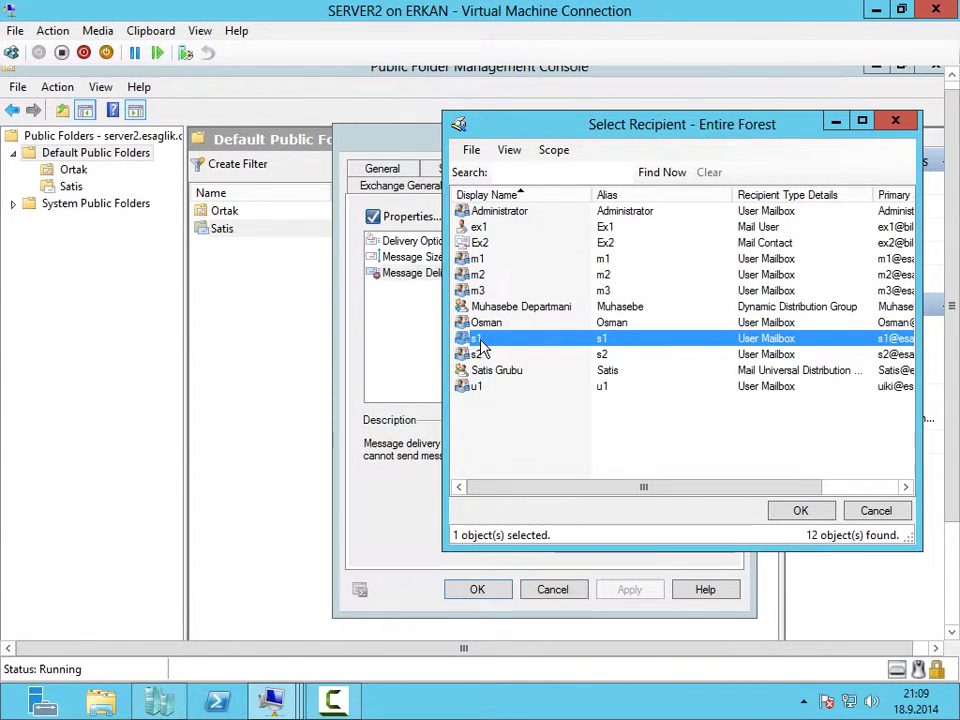
{"action": "left_click", "coordinate": [478, 356], "text": "ctrl"}
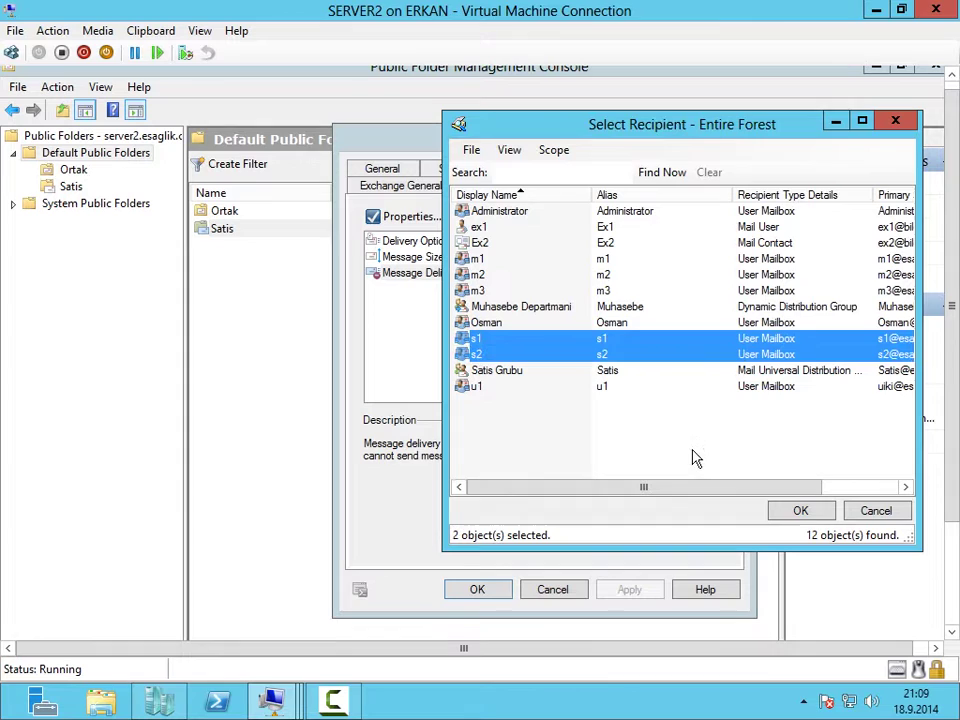
{"action": "left_click", "coordinate": [800, 511]}
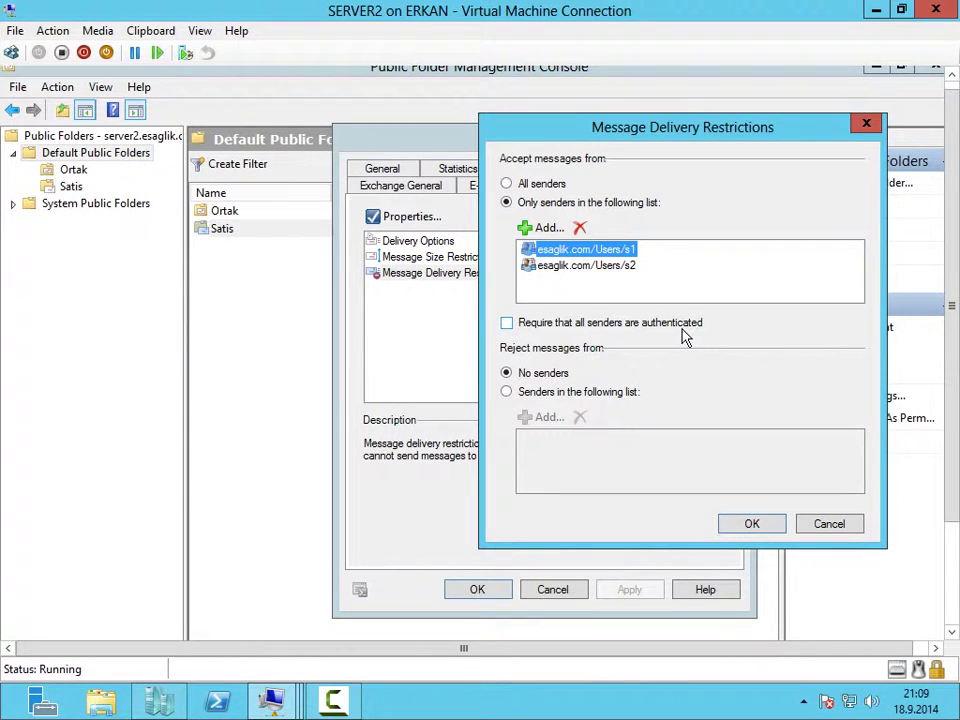
{"action": "left_click", "coordinate": [506, 324]}
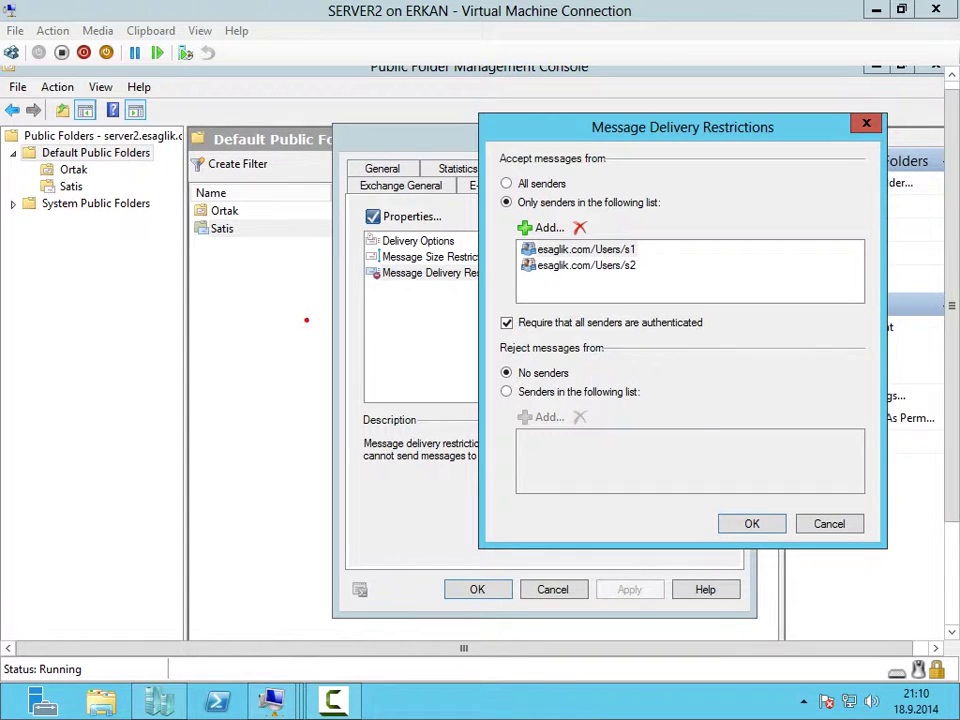
{"action": "left_click_drag", "start_coordinate": [110, 120], "coordinate": [277, 260]}
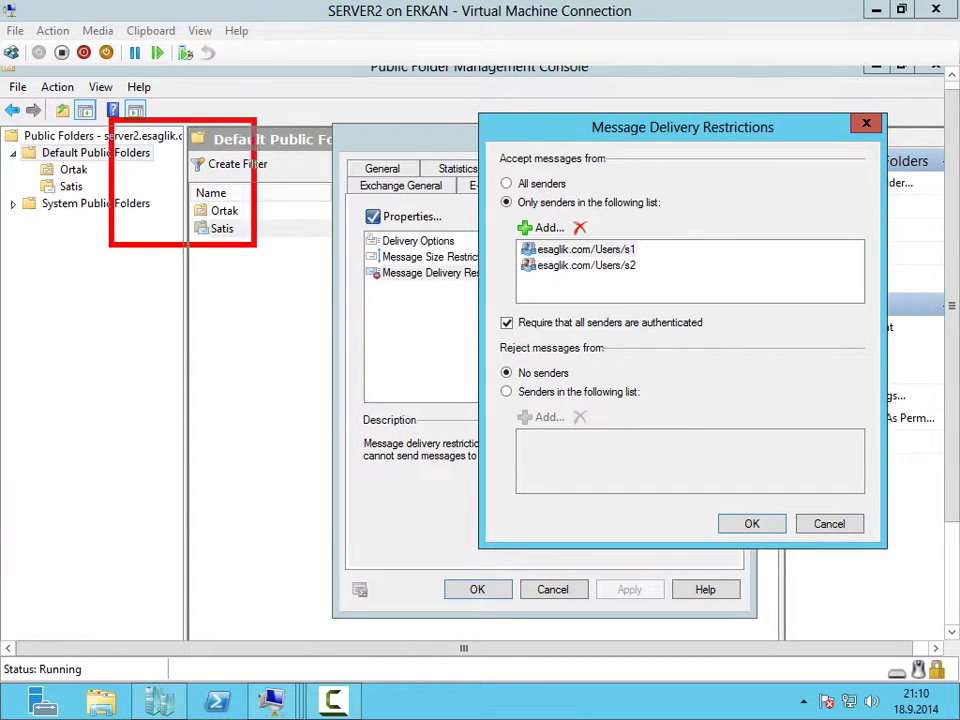
{"action": "mouse_move", "coordinate": [172, 165]}
{"action": "left_mouse_down"}
{"action": "mouse_move", "coordinate": [172, 200]}
{"action": "mouse_move", "coordinate": [189, 158]}
{"action": "left_mouse_up"}
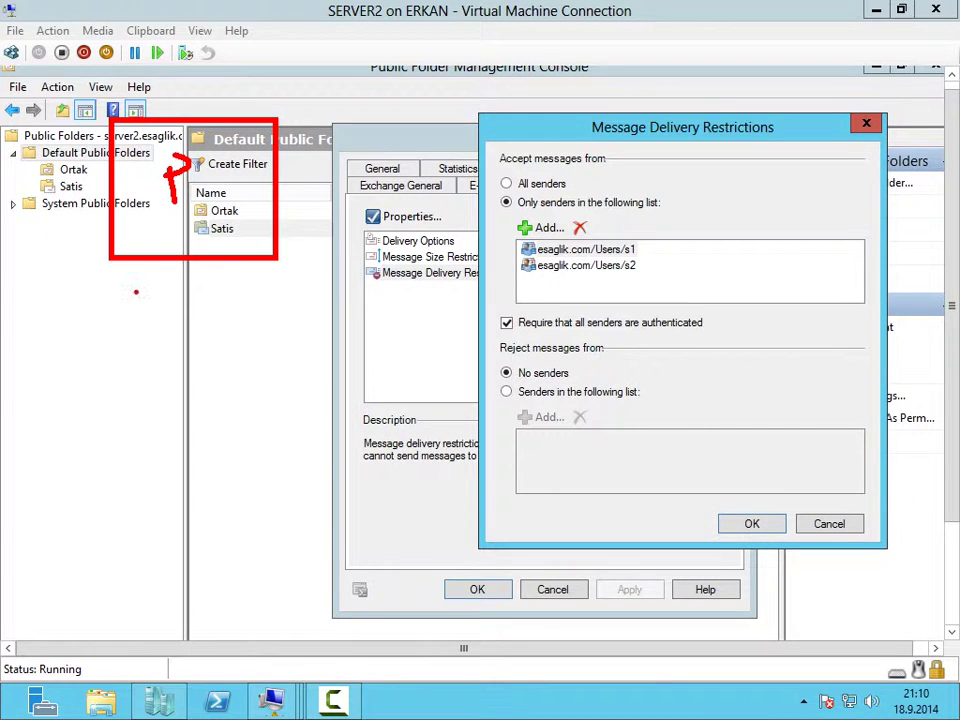
{"action": "left_click_drag", "start_coordinate": [50, 383], "coordinate": [132, 492]}
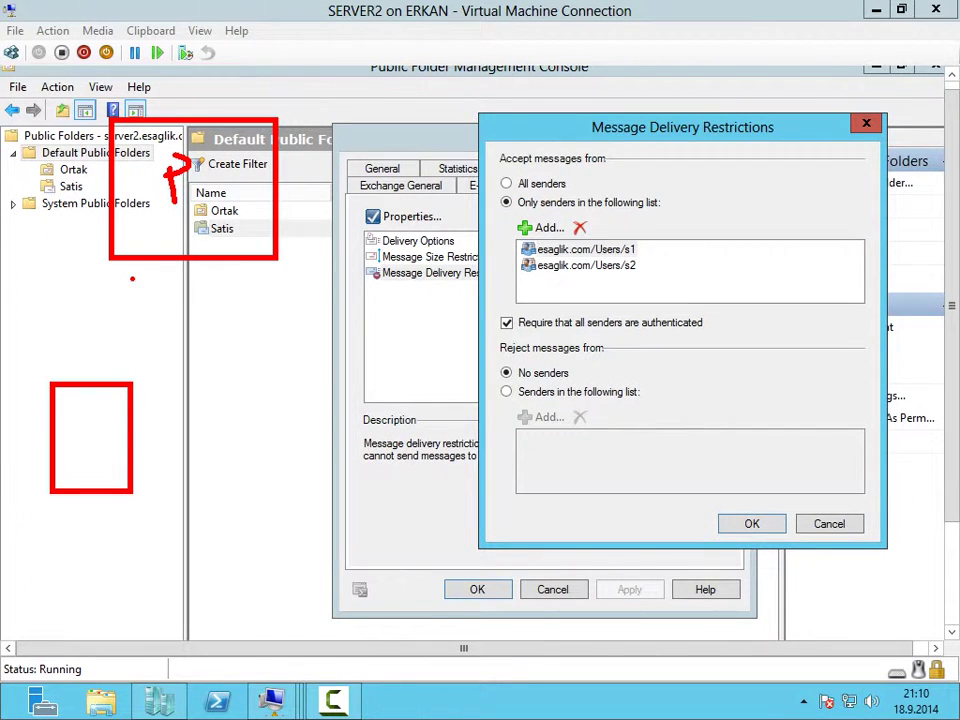
{"action": "left_click_drag", "start_coordinate": [92, 372], "coordinate": [131, 285]}
{"action": "left_click_drag", "start_coordinate": [115, 305], "coordinate": [136, 300]}
{"action": "mouse_move", "coordinate": [223, 360]}
{"action": "left_mouse_down"}
{"action": "mouse_move", "coordinate": [287, 478]}
{"action": "mouse_move", "coordinate": [300, 462]}
{"action": "left_mouse_up"}
{"action": "left_click_drag", "start_coordinate": [250, 325], "coordinate": [212, 266]}
{"action": "left_click_drag", "start_coordinate": [212, 286], "coordinate": [233, 272]}
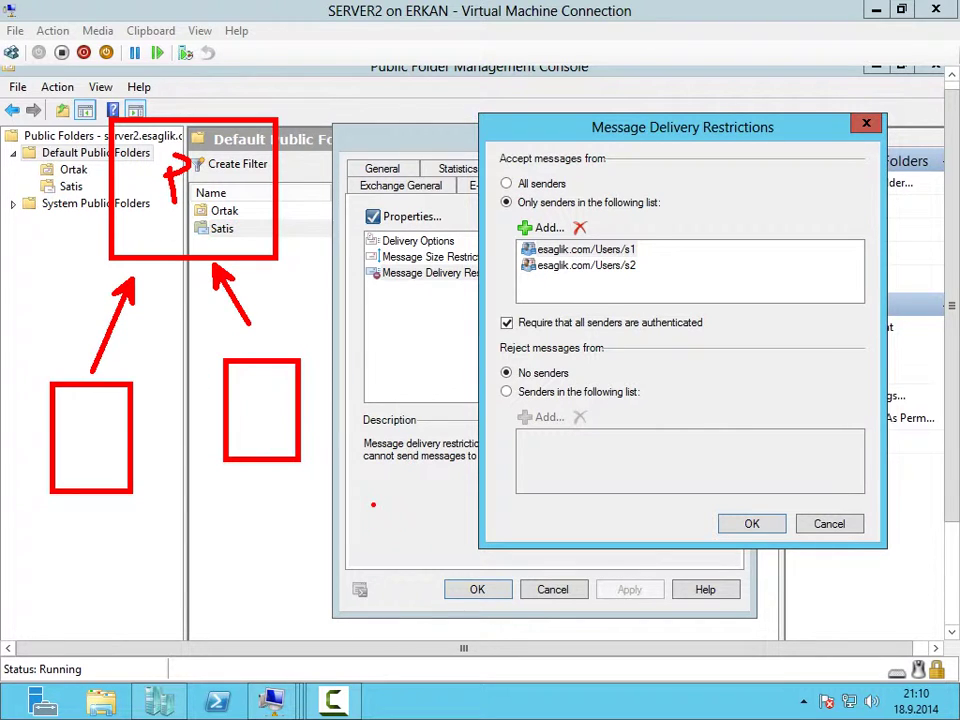
{"action": "left_click_drag", "start_coordinate": [373, 504], "coordinate": [418, 545]}
{"action": "left_click_drag", "start_coordinate": [338, 262], "coordinate": [400, 504]}
{"action": "left_click_drag", "start_coordinate": [212, 196], "coordinate": [338, 262]}
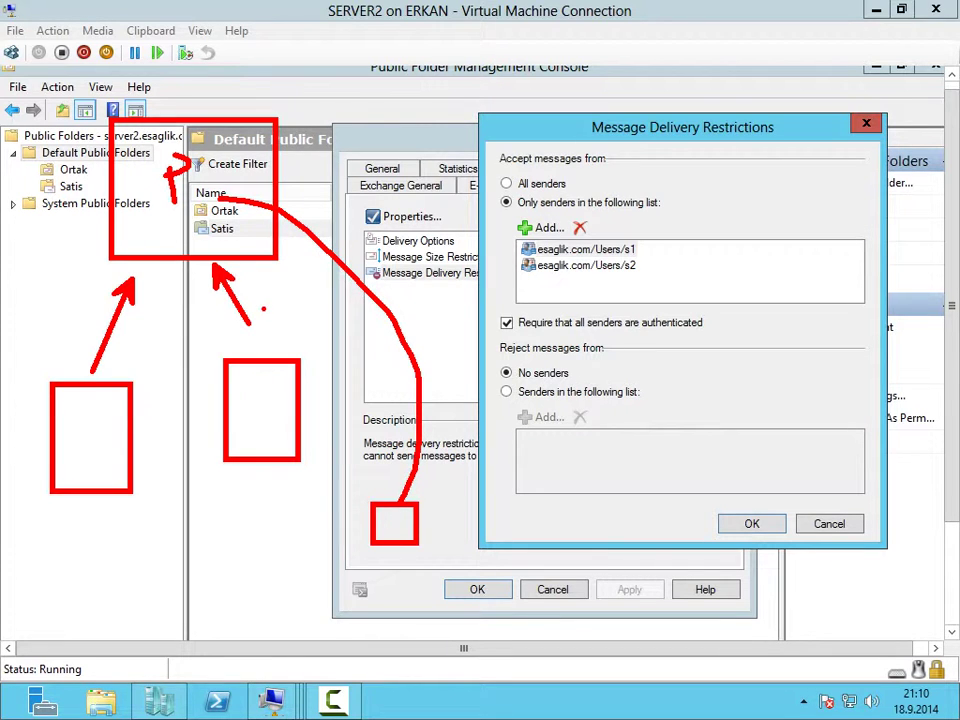
{"action": "mouse_move", "coordinate": [488, 194]}
{"action": "left_mouse_down"}
{"action": "mouse_move", "coordinate": [680, 214]}
{"action": "mouse_move", "coordinate": [655, 245]}
{"action": "left_mouse_up"}
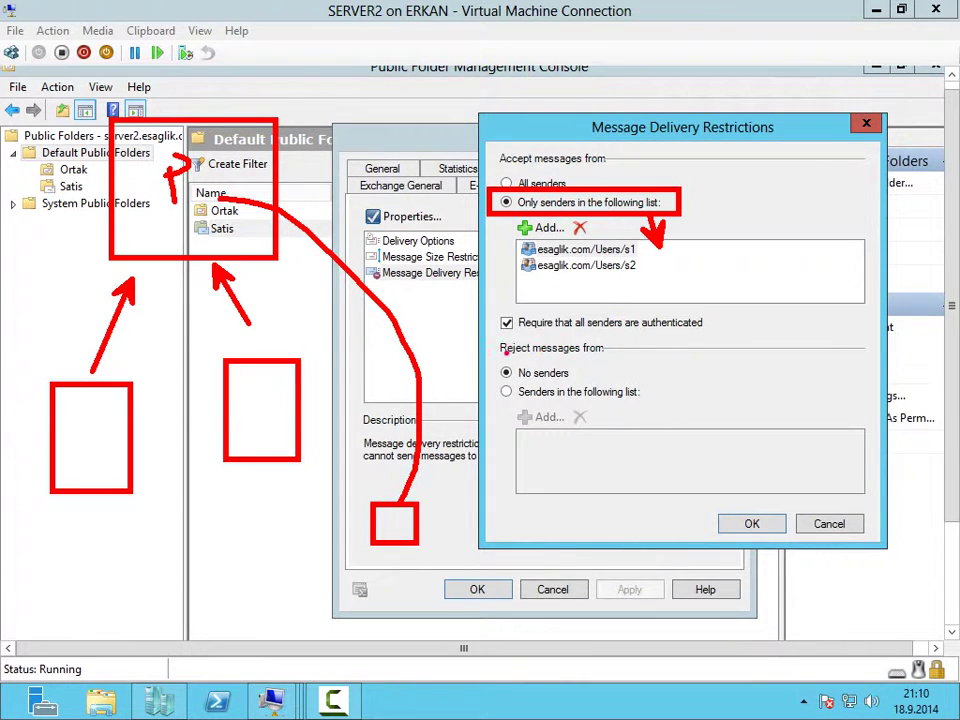
{"action": "left_click_drag", "start_coordinate": [487, 307], "coordinate": [722, 334]}
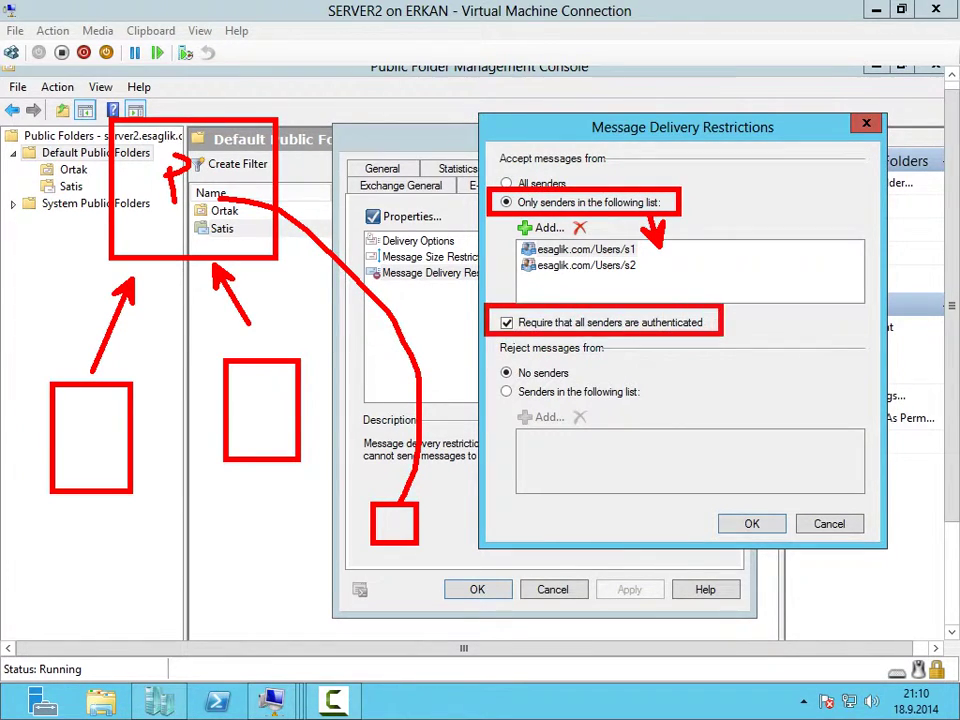
{"action": "left_click_drag", "start_coordinate": [350, 502], "coordinate": [437, 545]}
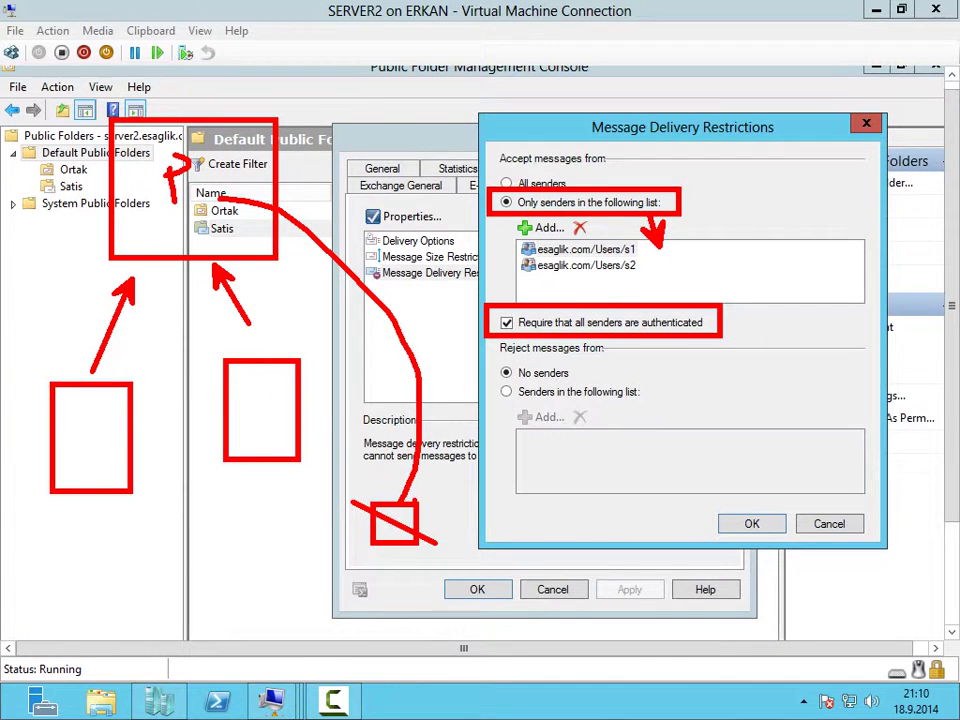
{"action": "left_click_drag", "start_coordinate": [420, 500], "coordinate": [347, 551]}
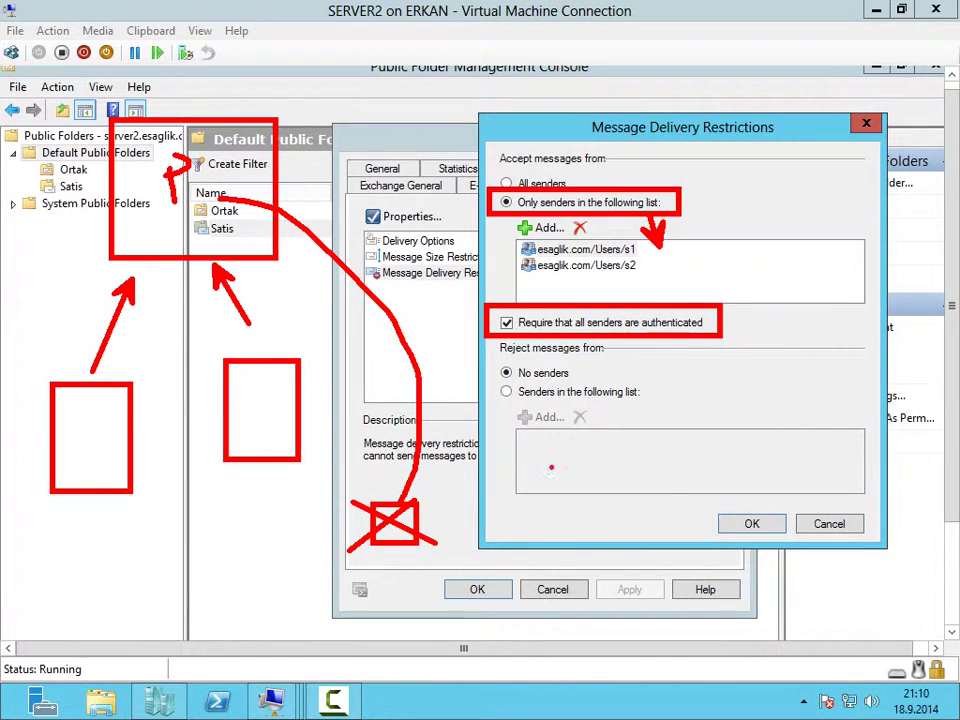
{"action": "mouse_move", "coordinate": [789, 334]}
{"action": "left_mouse_down"}
{"action": "mouse_move", "coordinate": [827, 283]}
{"action": "mouse_move", "coordinate": [783, 299]}
{"action": "mouse_move", "coordinate": [380, 292]}
{"action": "mouse_move", "coordinate": [195, 185]}
{"action": "left_mouse_up"}
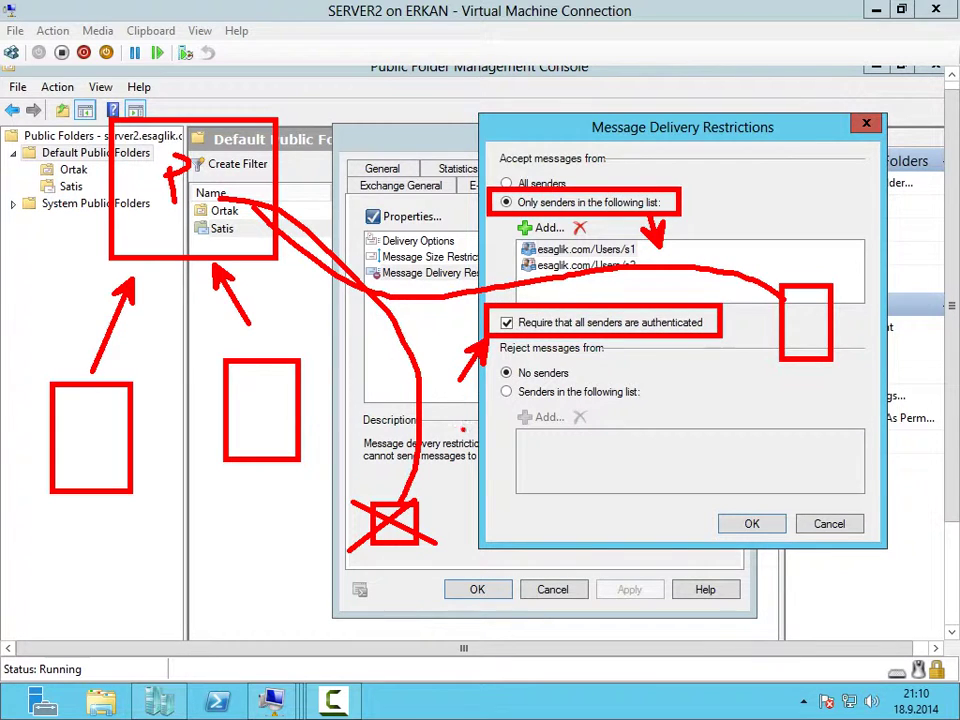
{"action": "left_click_drag", "start_coordinate": [458, 381], "coordinate": [499, 338]}
{"action": "left_click_drag", "start_coordinate": [478, 341], "coordinate": [497, 356]}
{"action": "left_click_drag", "start_coordinate": [484, 330], "coordinate": [440, 330]}
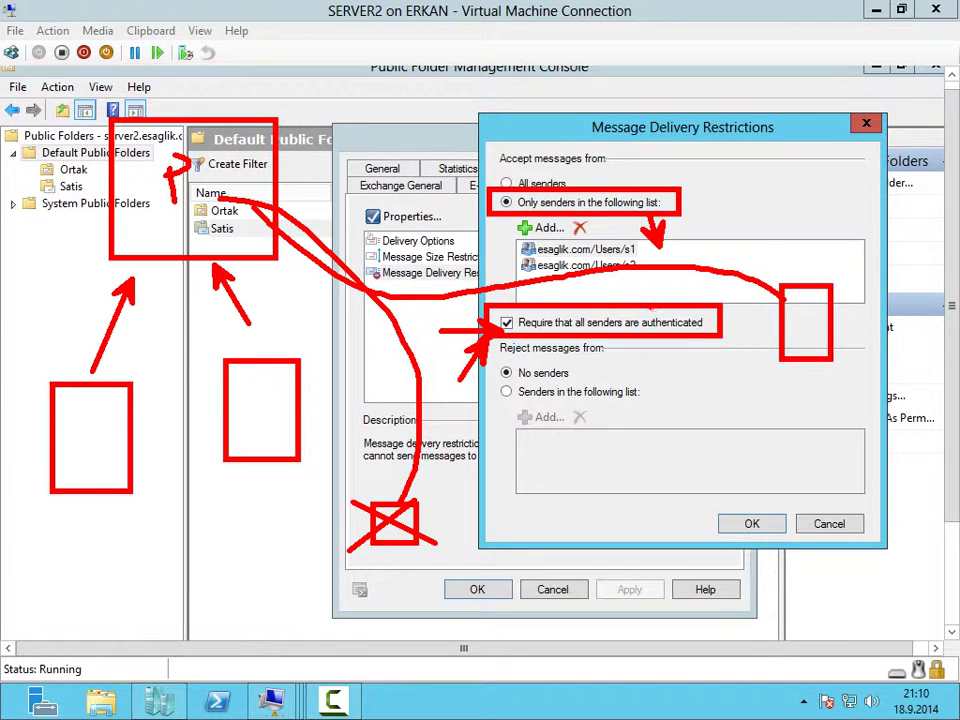
{"action": "left_click_drag", "start_coordinate": [651, 280], "coordinate": [651, 308]}
{"action": "left_click_drag", "start_coordinate": [638, 290], "coordinate": [665, 290]}
{"action": "left_click_drag", "start_coordinate": [496, 355], "coordinate": [621, 350]}
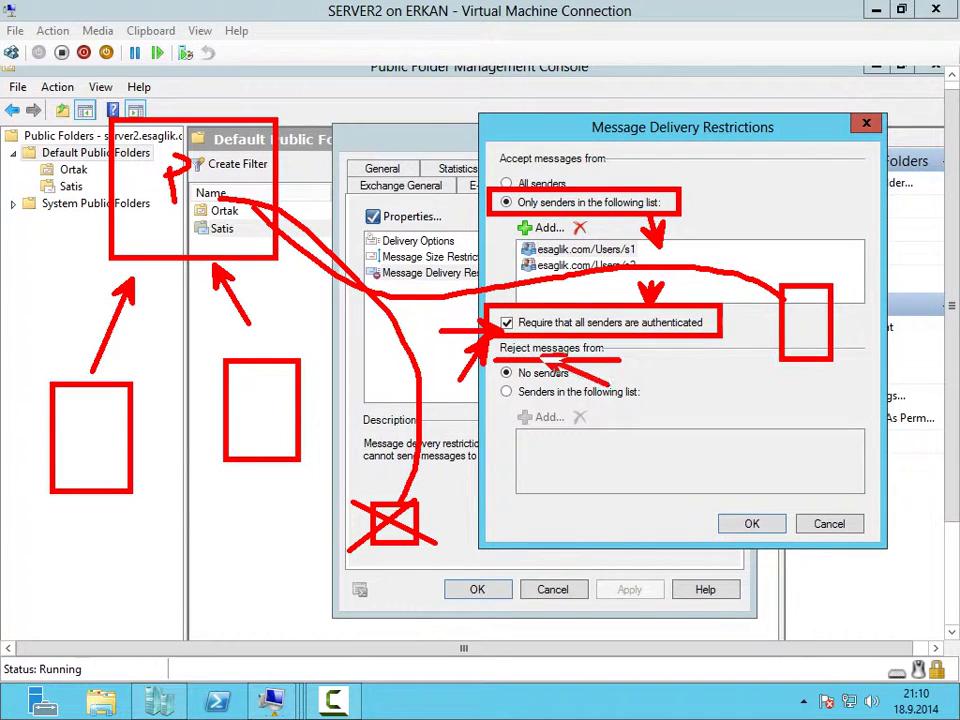
{"action": "left_click_drag", "start_coordinate": [636, 396], "coordinate": [541, 361]}
{"action": "key", "text": "ctrl+z"}
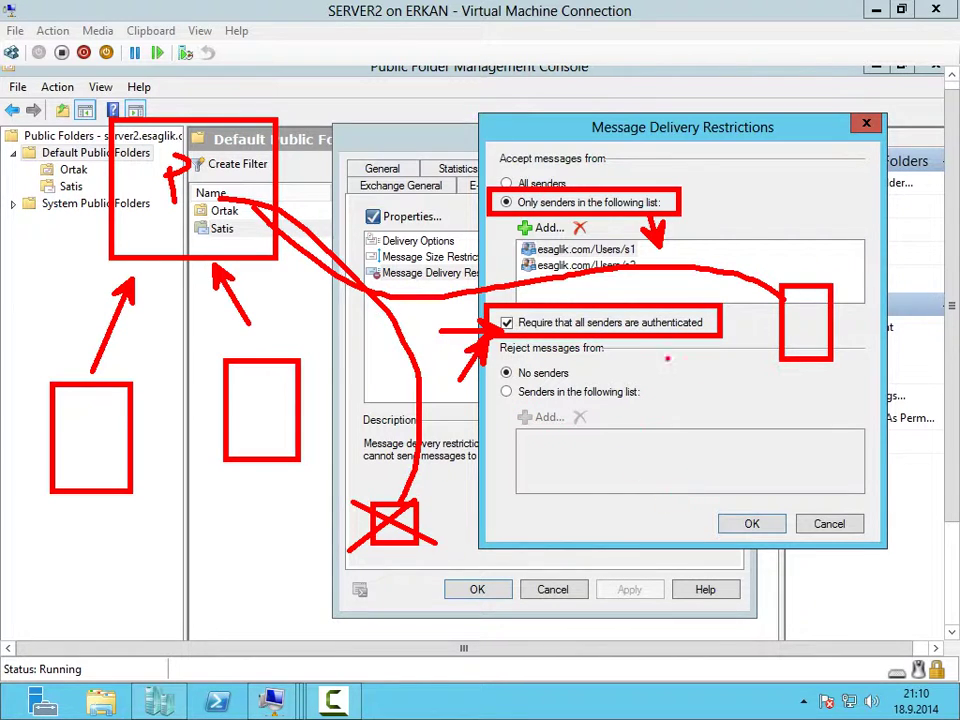
{"action": "left_click_drag", "start_coordinate": [490, 358], "coordinate": [637, 358]}
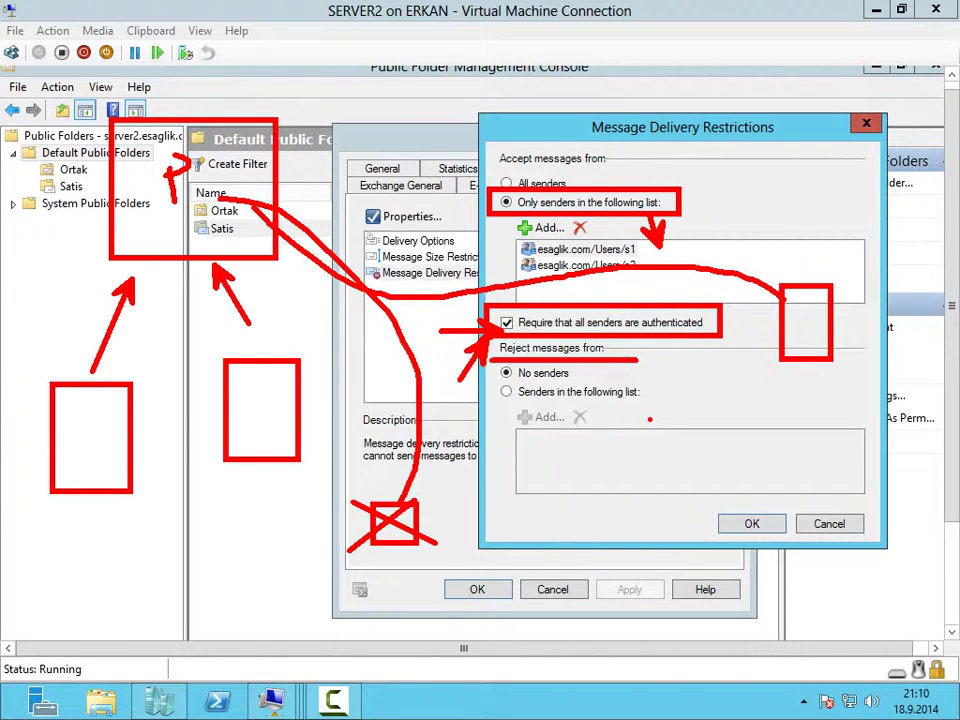
{"action": "left_click_drag", "start_coordinate": [521, 443], "coordinate": [622, 442]}
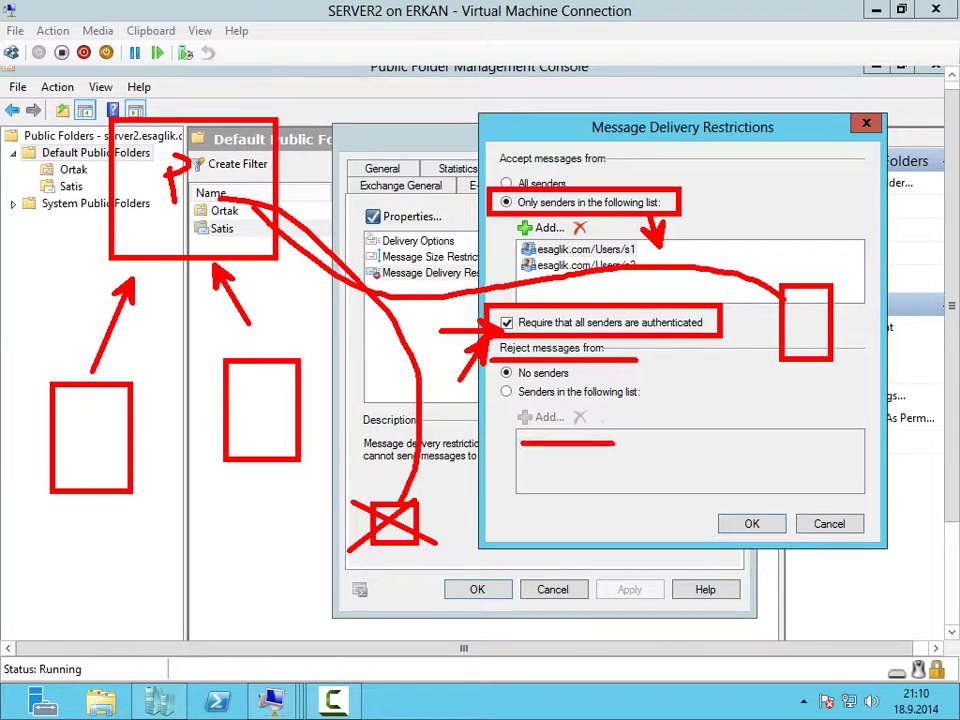
{"action": "left_click_drag", "start_coordinate": [555, 466], "coordinate": [673, 466]}
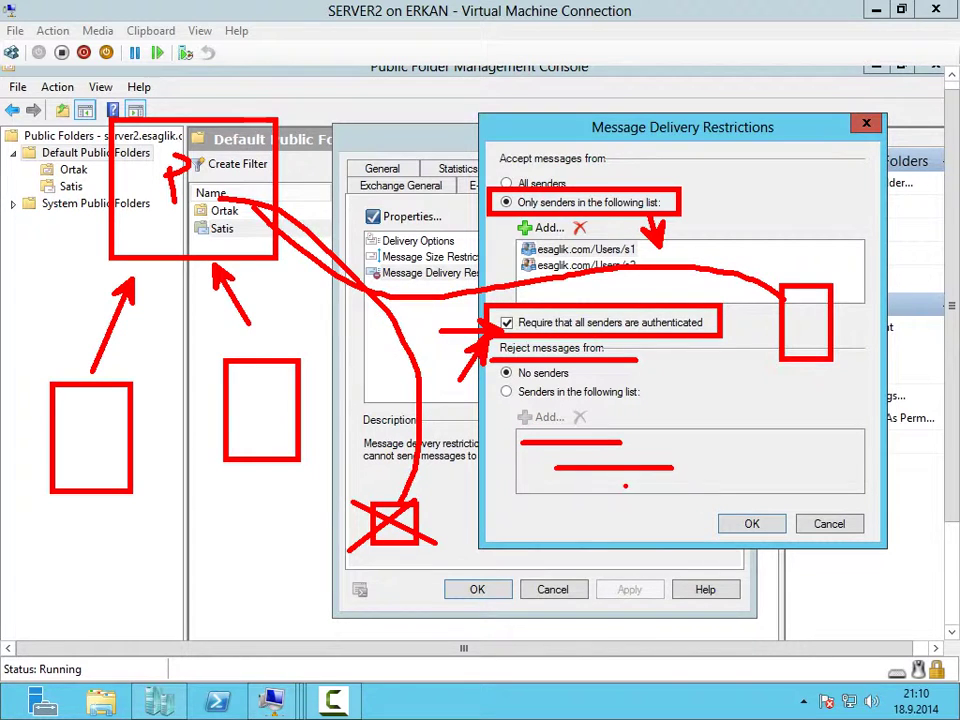
{"action": "left_click_drag", "start_coordinate": [478, 147], "coordinate": [726, 270]}
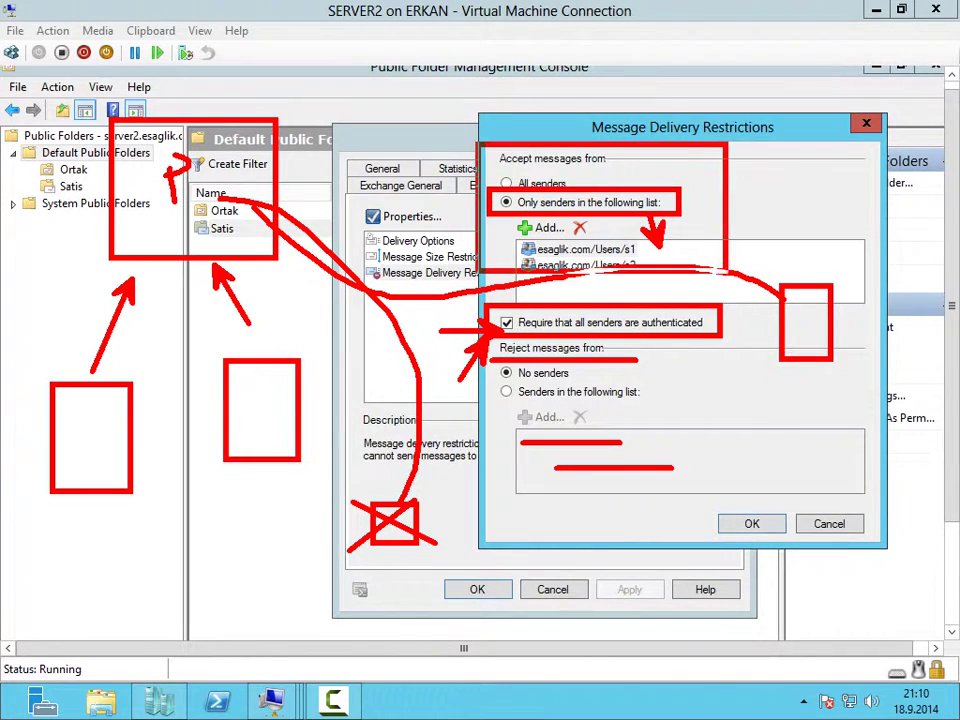
{"action": "left_click_drag", "start_coordinate": [489, 361], "coordinate": [700, 505]}
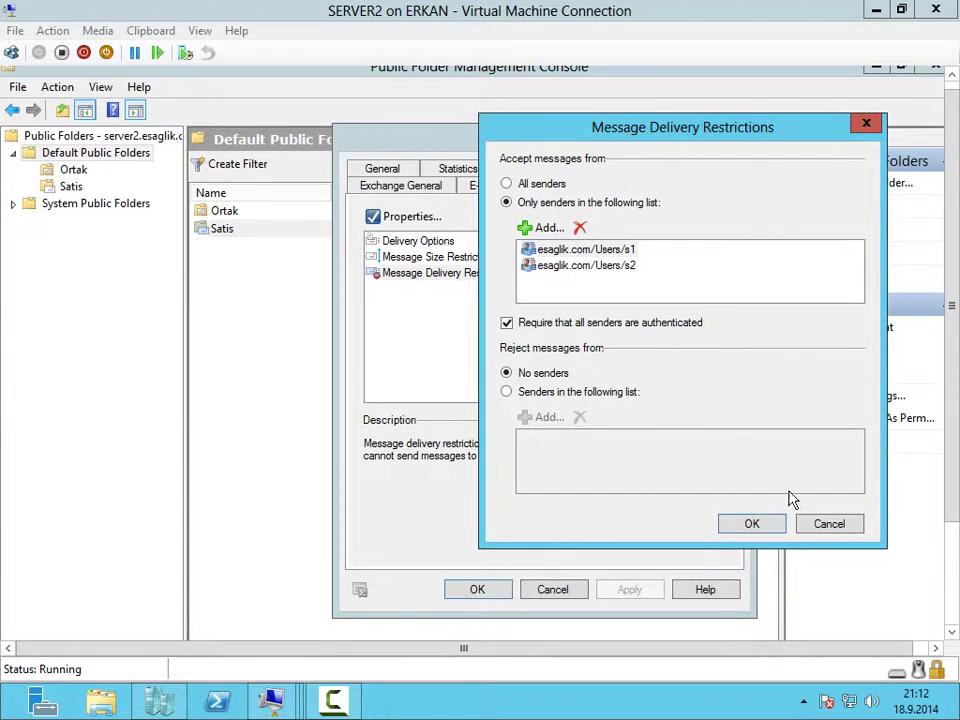
Discard the message delivery restriction changes, and examine the Satis folder's message size restrictions and delivery options.
{"action": "left_click", "coordinate": [830, 524]}
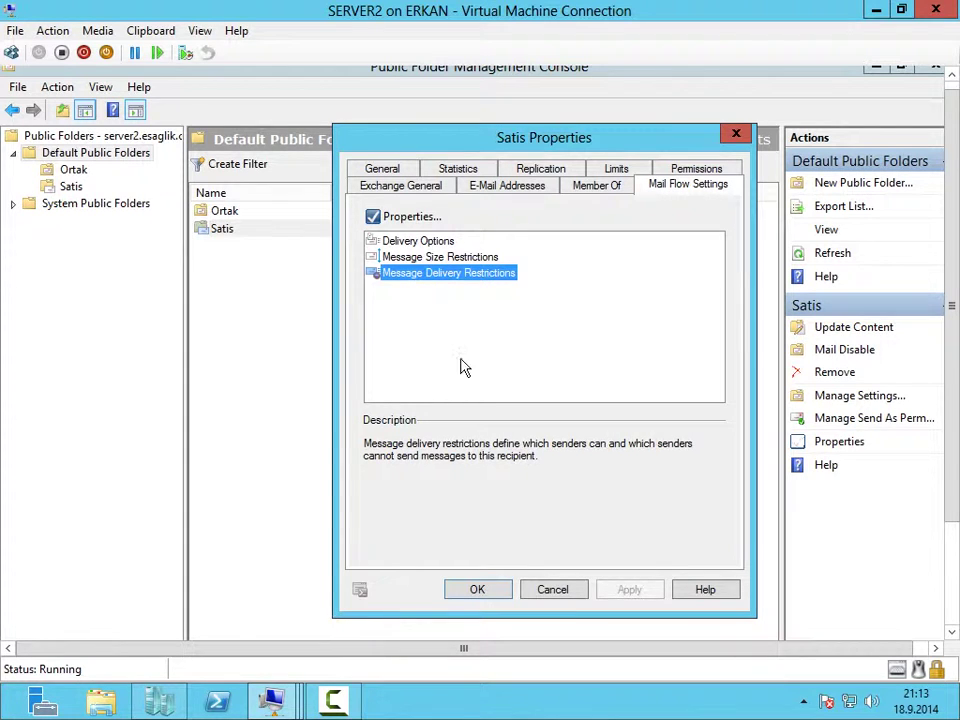
{"action": "double_click", "coordinate": [413, 259]}
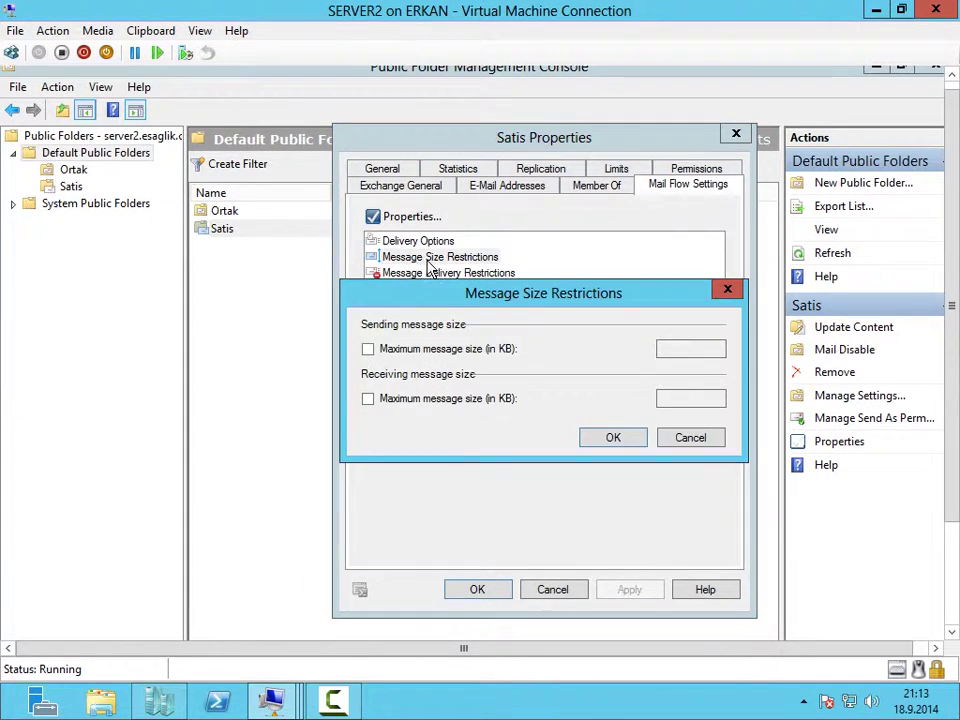
{"action": "left_click", "coordinate": [721, 297]}
{"action": "double_click", "coordinate": [440, 242]}
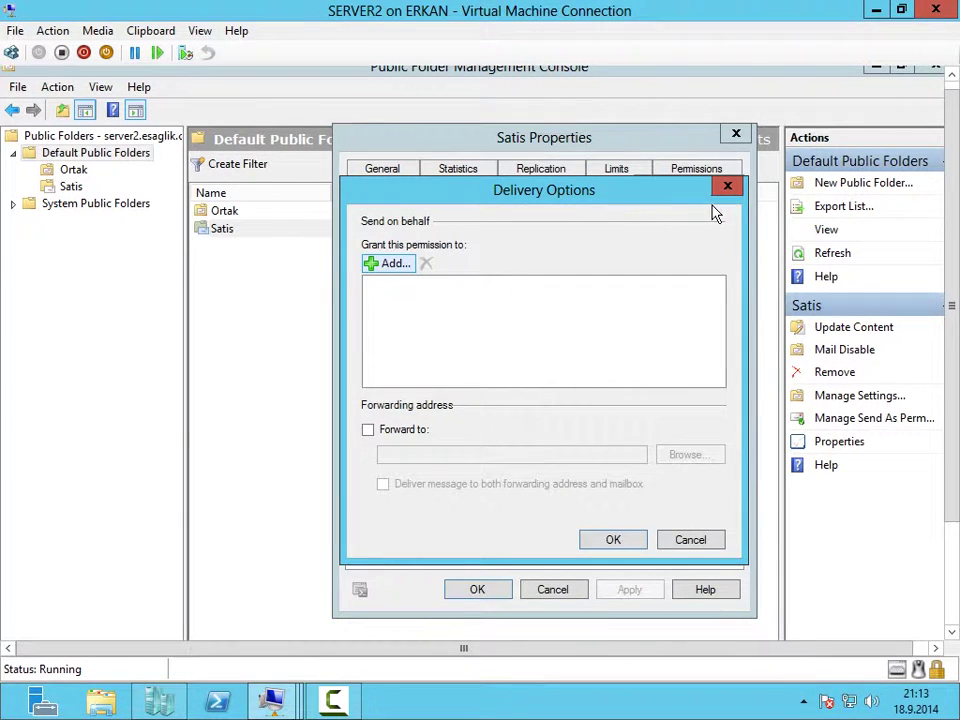
{"action": "left_click_drag", "start_coordinate": [588, 204], "coordinate": [713, 249]}
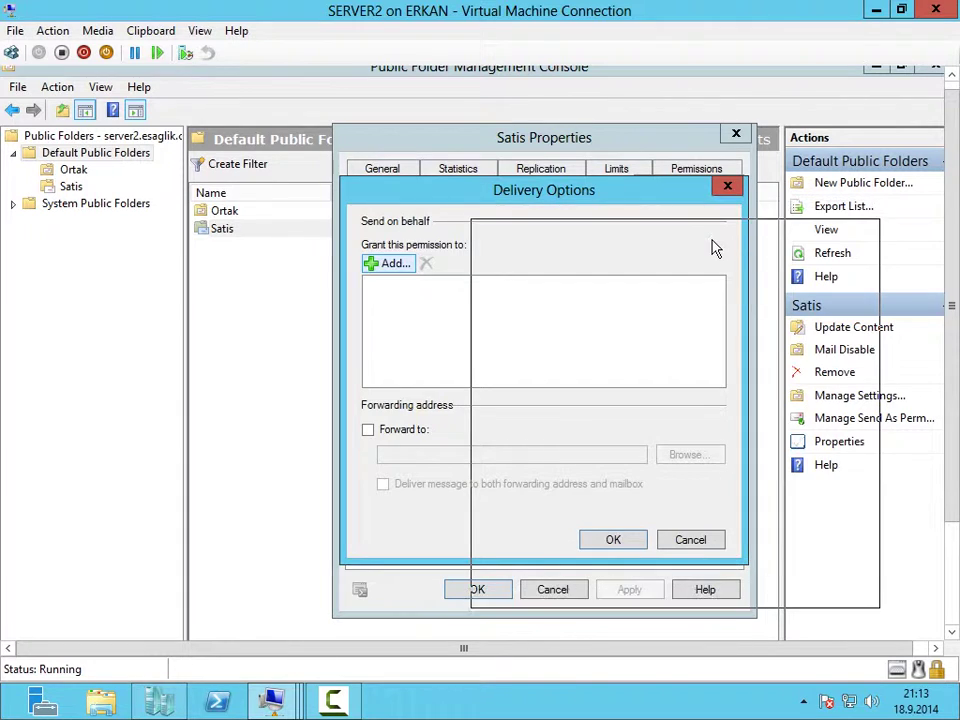
{"action": "left_click_drag", "start_coordinate": [551, 242], "coordinate": [646, 172]}
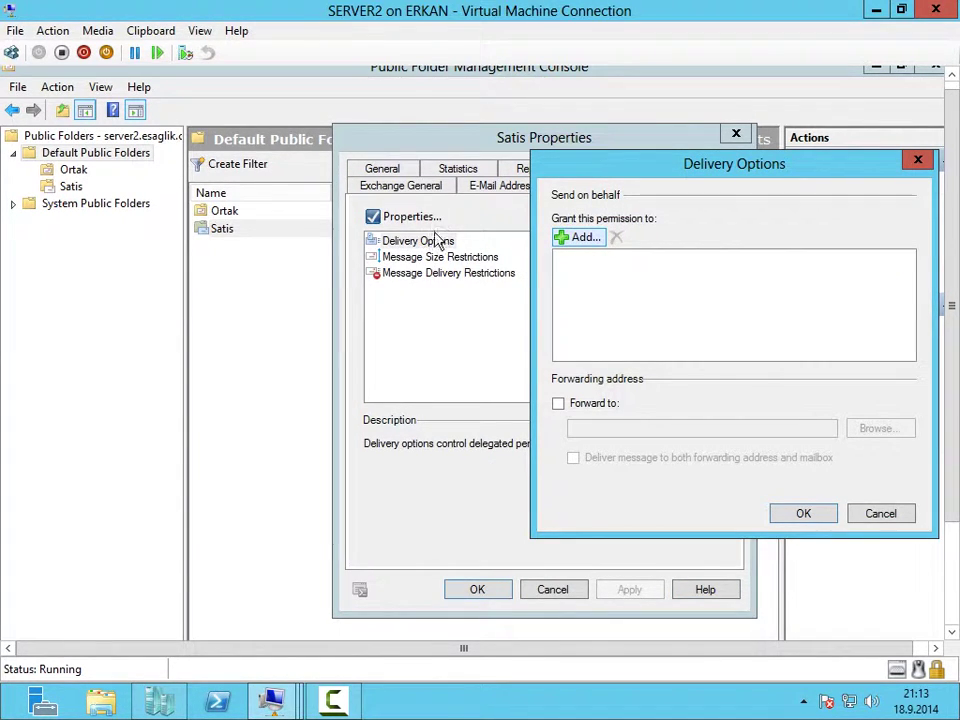
Try enabling forwarding in the Satis folder's delivery options without specifying an address, and close the folder's properties without saving.
{"action": "left_click_drag", "start_coordinate": [566, 176], "coordinate": [587, 276]}
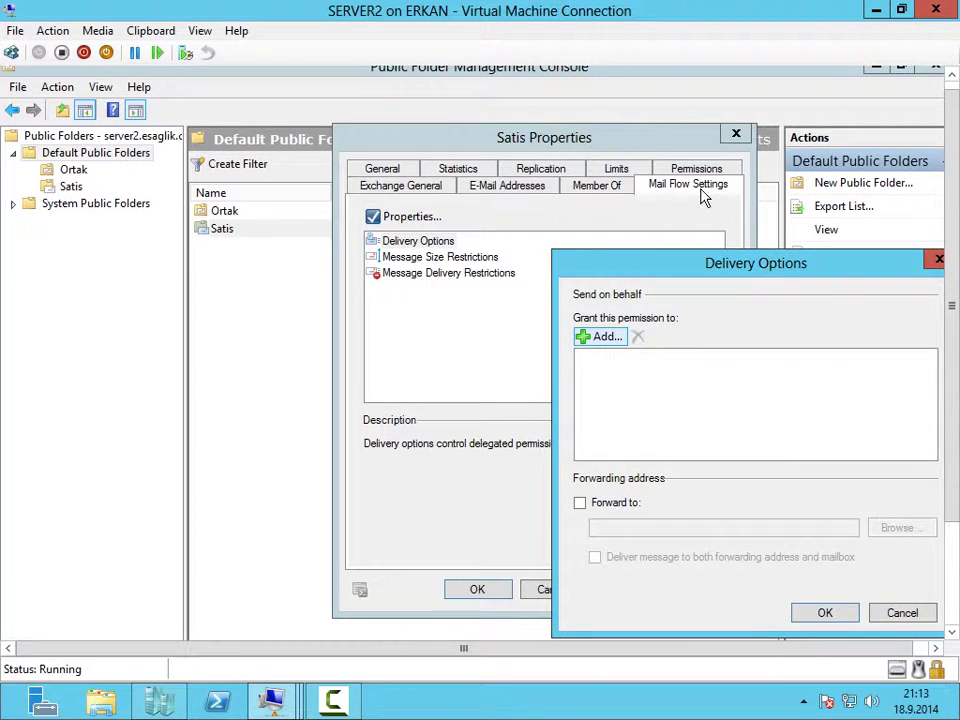
{"action": "left_click_drag", "start_coordinate": [630, 264], "coordinate": [604, 117]}
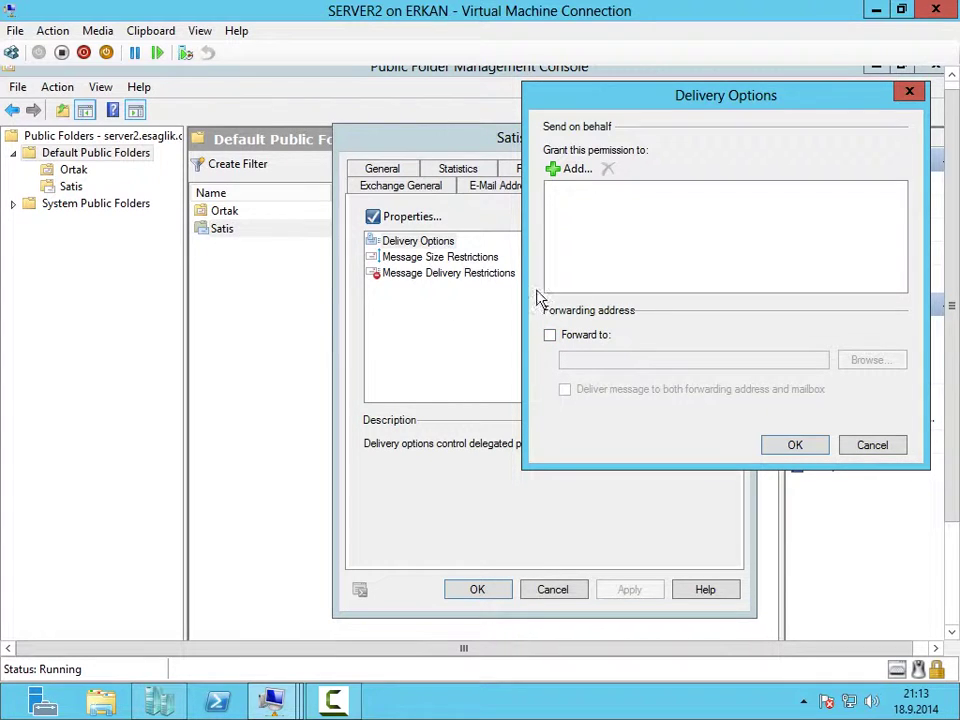
{"action": "left_click", "coordinate": [558, 339]}
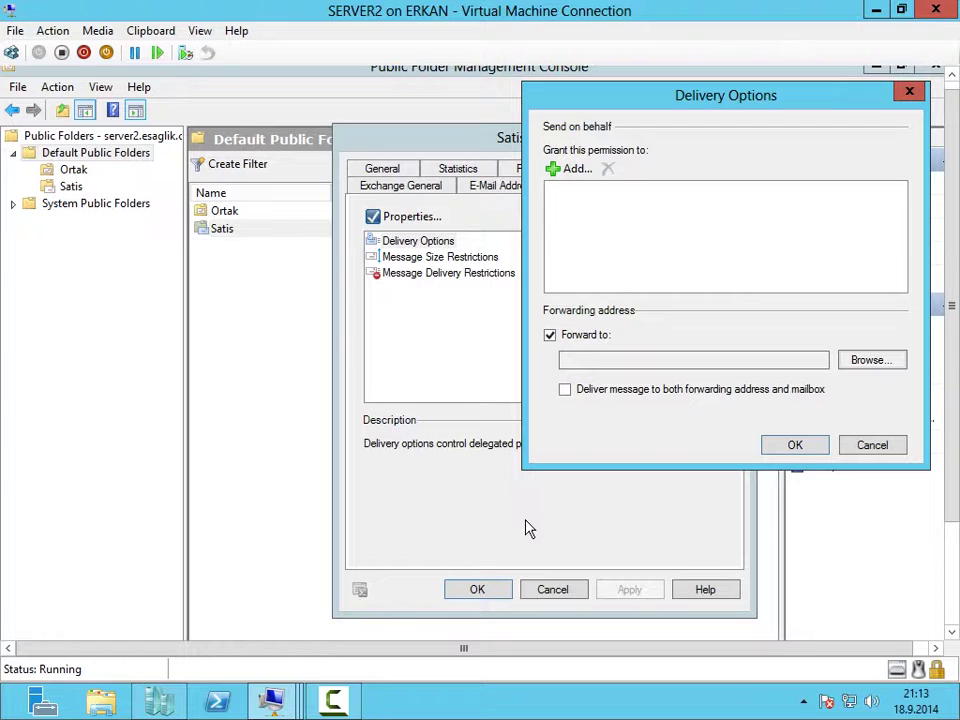
{"action": "left_click", "coordinate": [615, 358]}
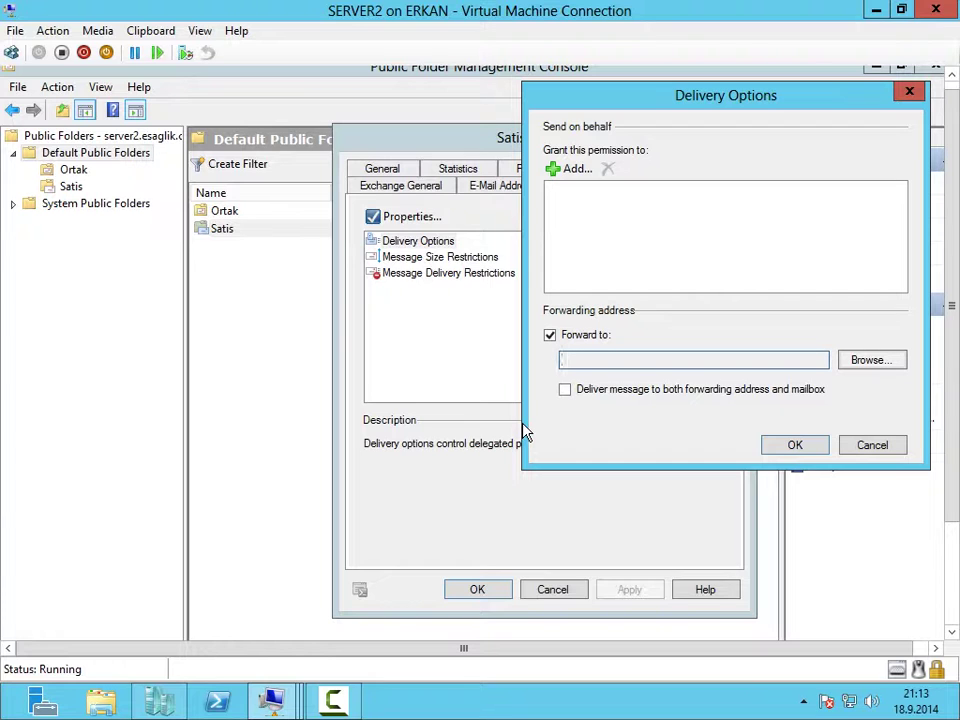
{"action": "left_click", "coordinate": [826, 443]}
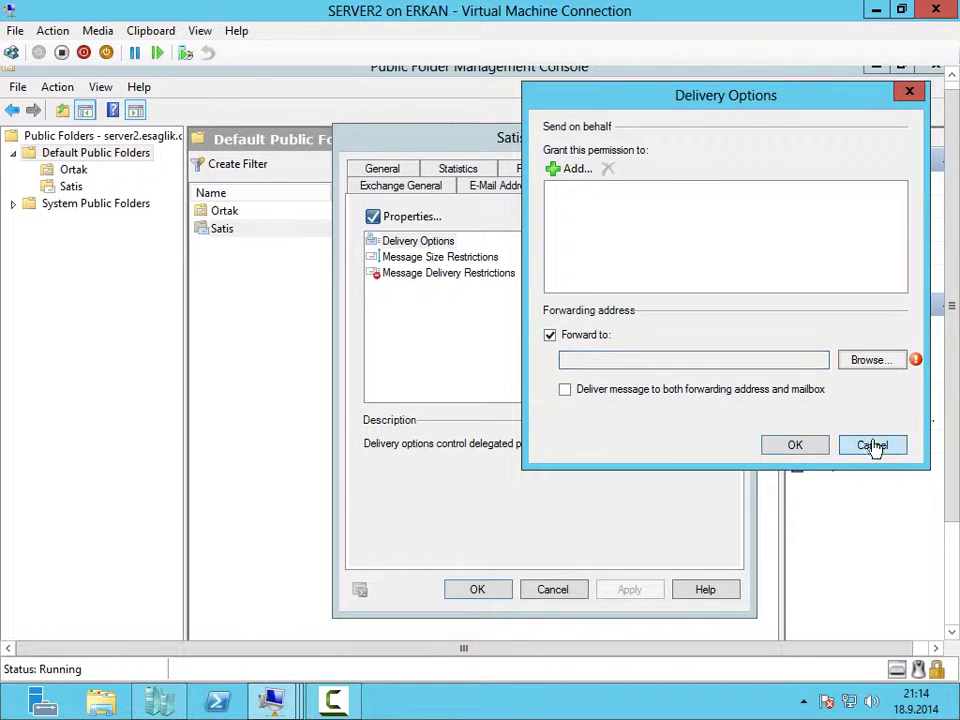
{"action": "left_click", "coordinate": [872, 444]}
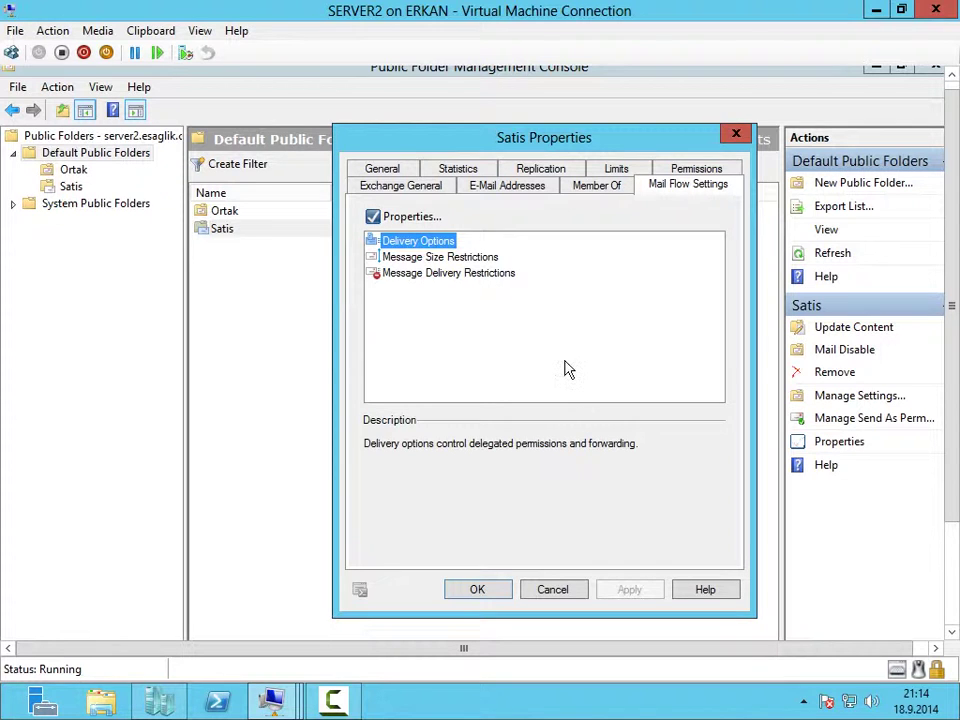
{"action": "left_click", "coordinate": [553, 590]}
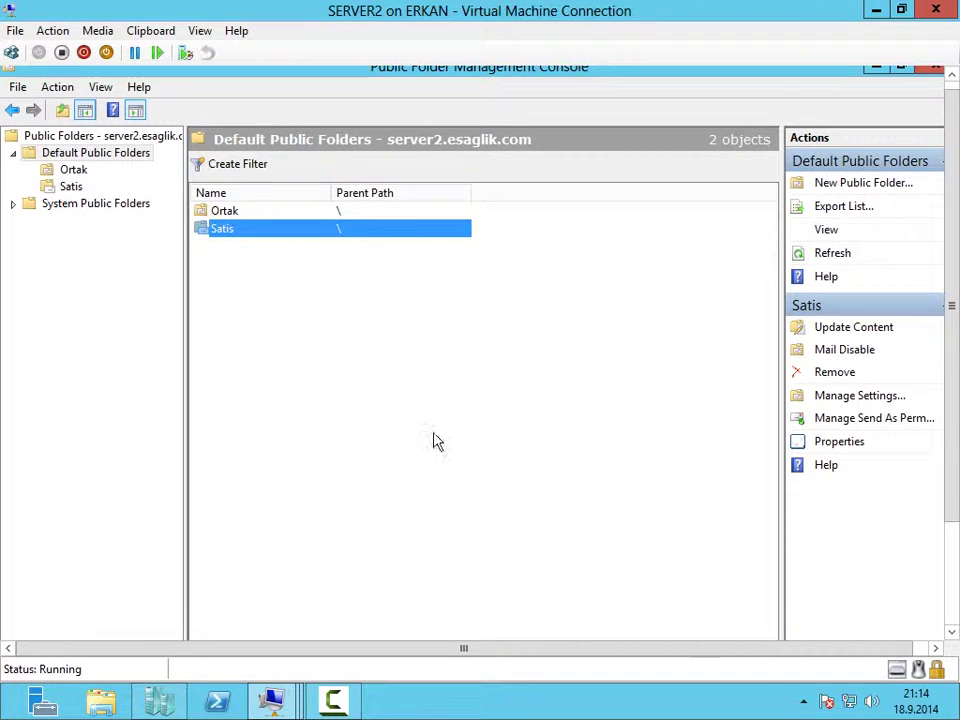
{"action": "left_click", "coordinate": [343, 343]}
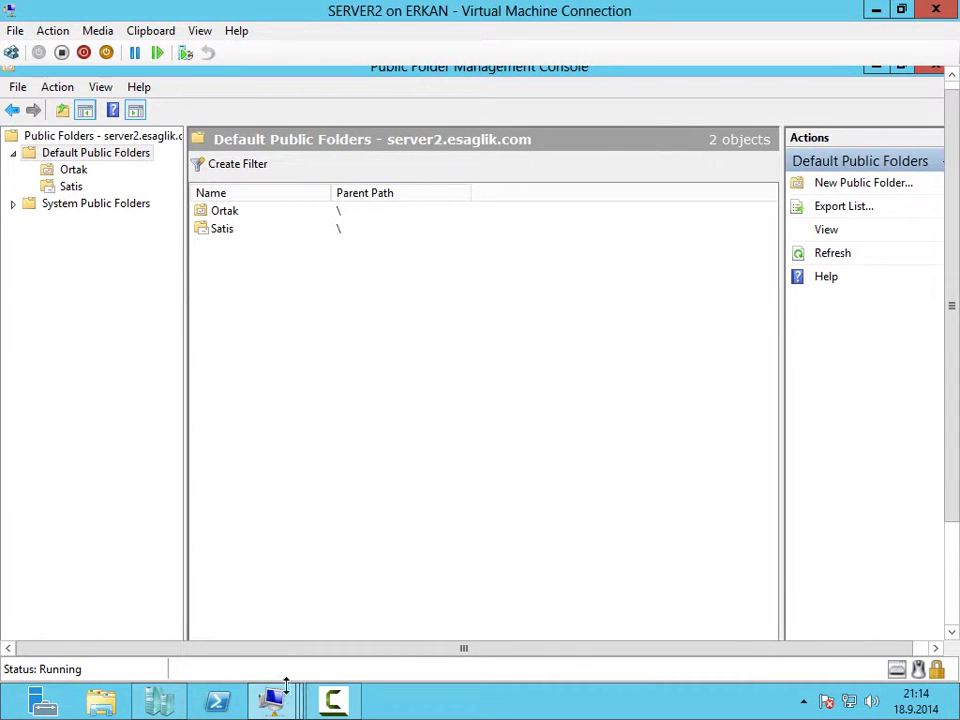
{"action": "left_click", "coordinate": [333, 700]}
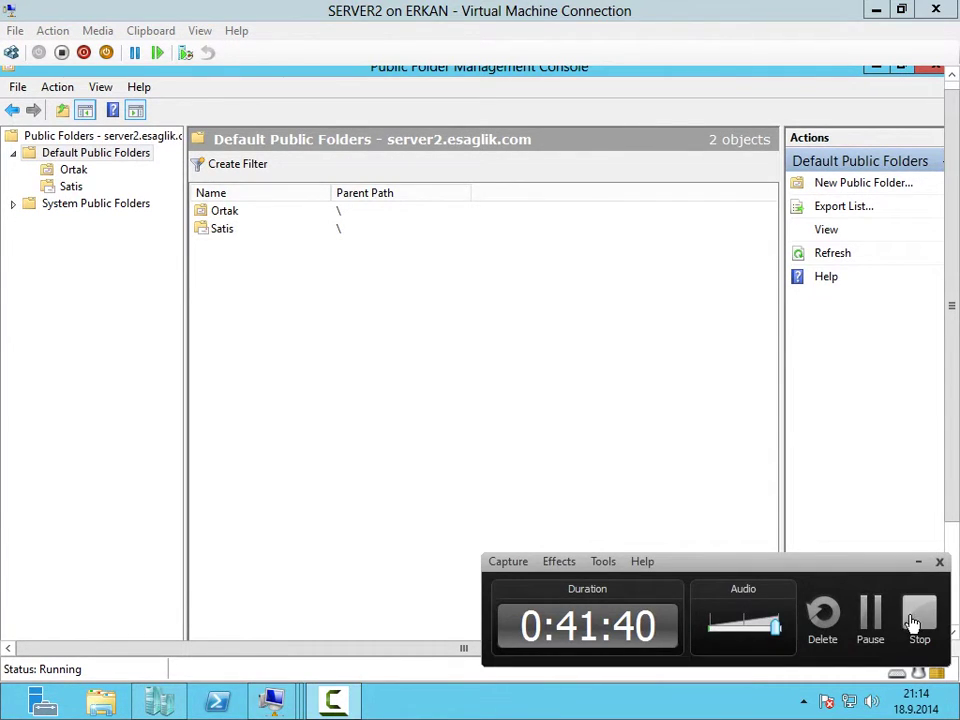